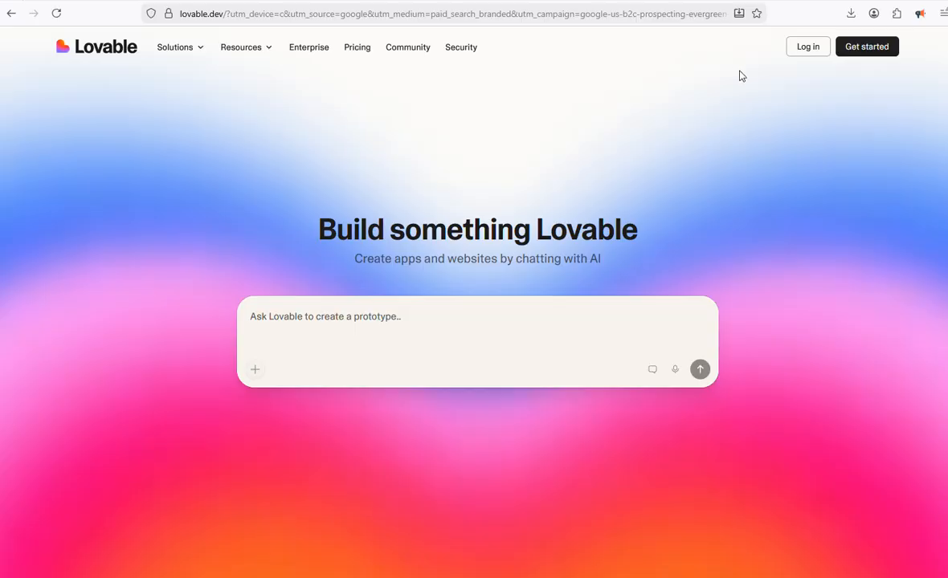
Create a free Lovable account with the existing Google account, entering its password and allowing Lovable to access the account info
click(861, 49)
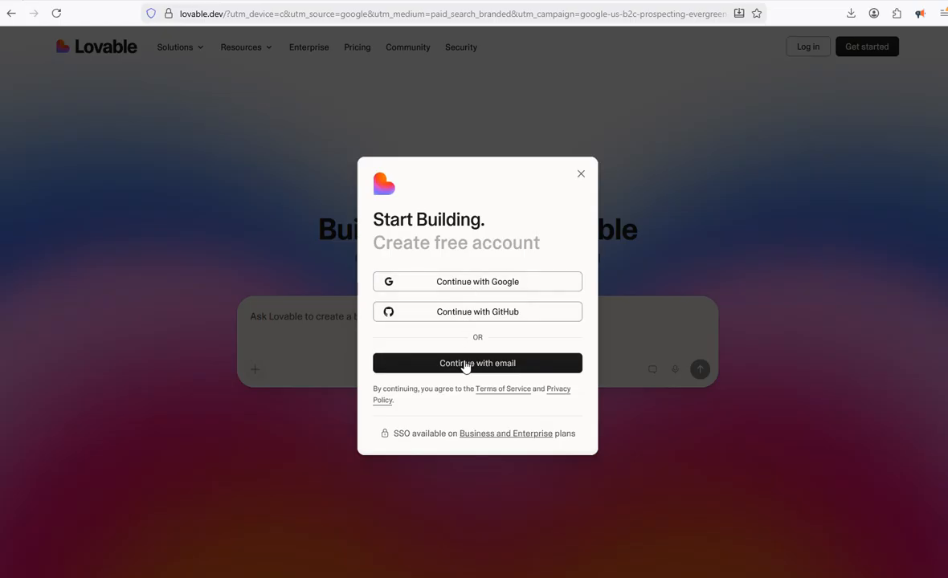
click(467, 285)
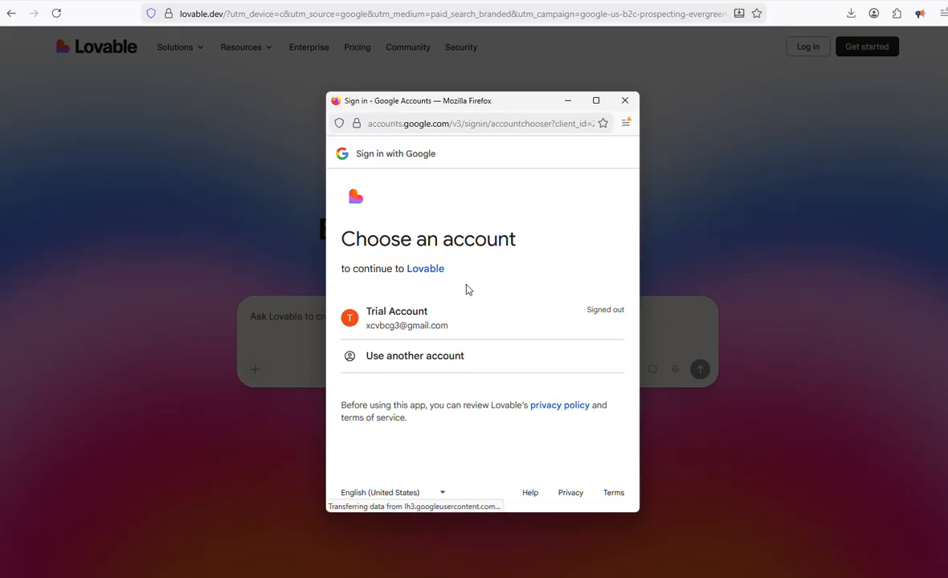
click(420, 334)
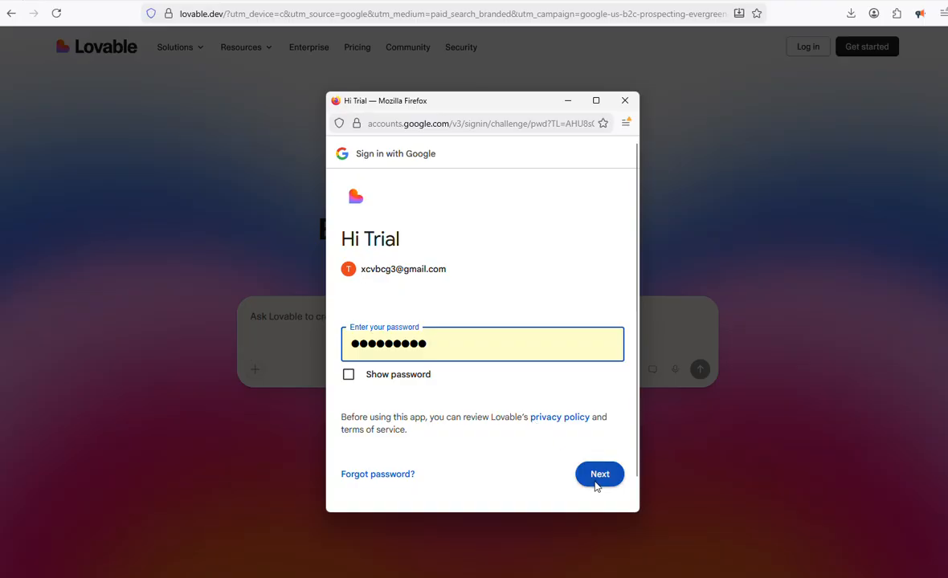
click(595, 485)
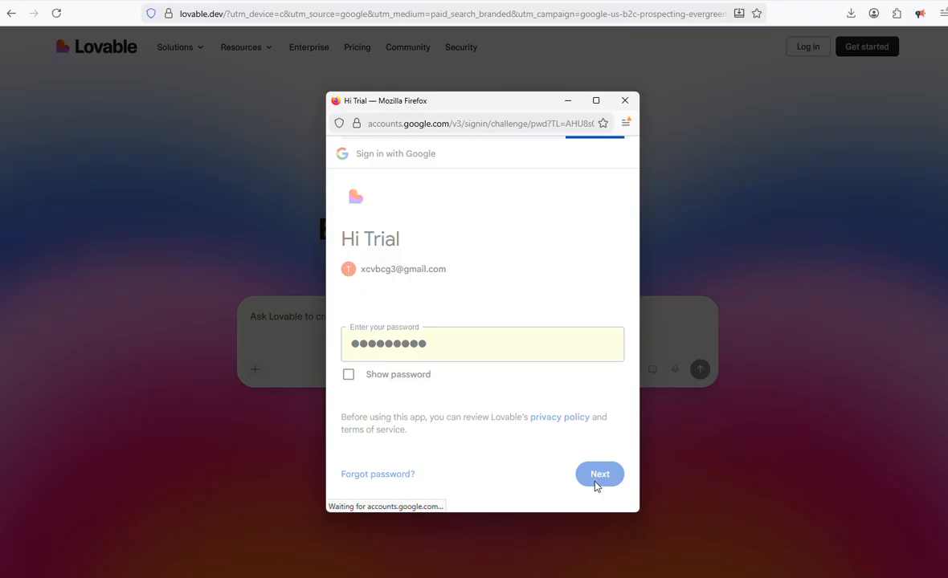
scroll(546, 438, down, 2)
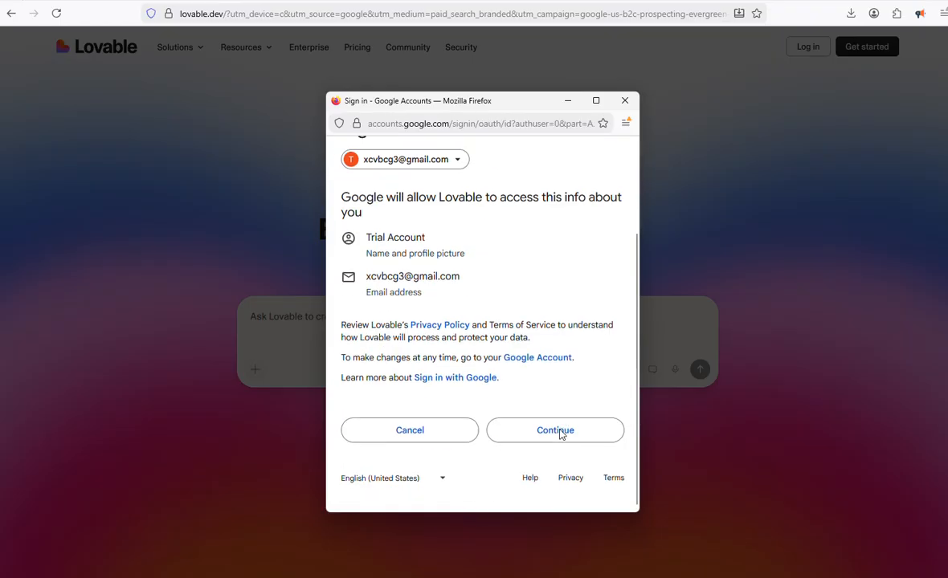
click(560, 443)
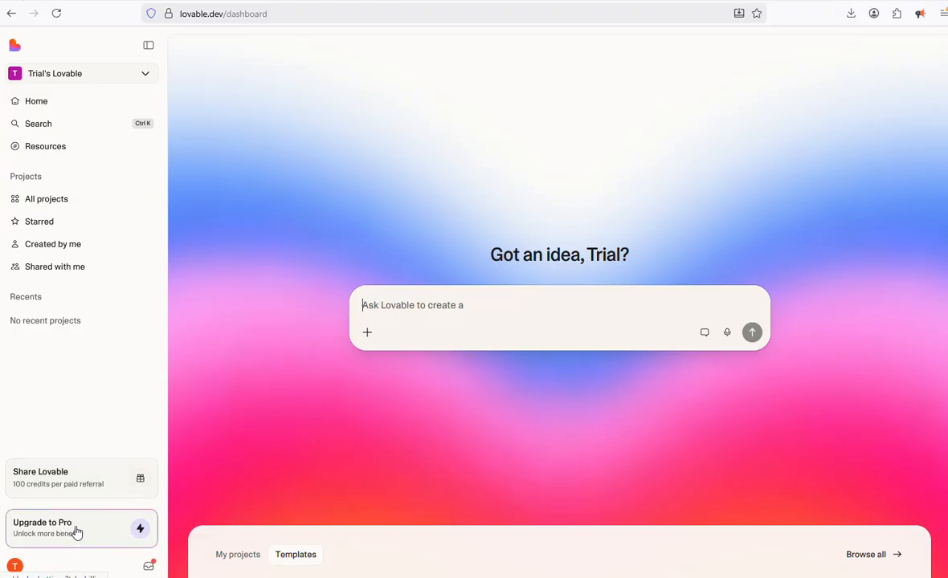
Examine the website templates offered on the dashboard, from Lovable slides through the portfolio and blog designs to Personal blog
scroll(297, 479, down, 3)
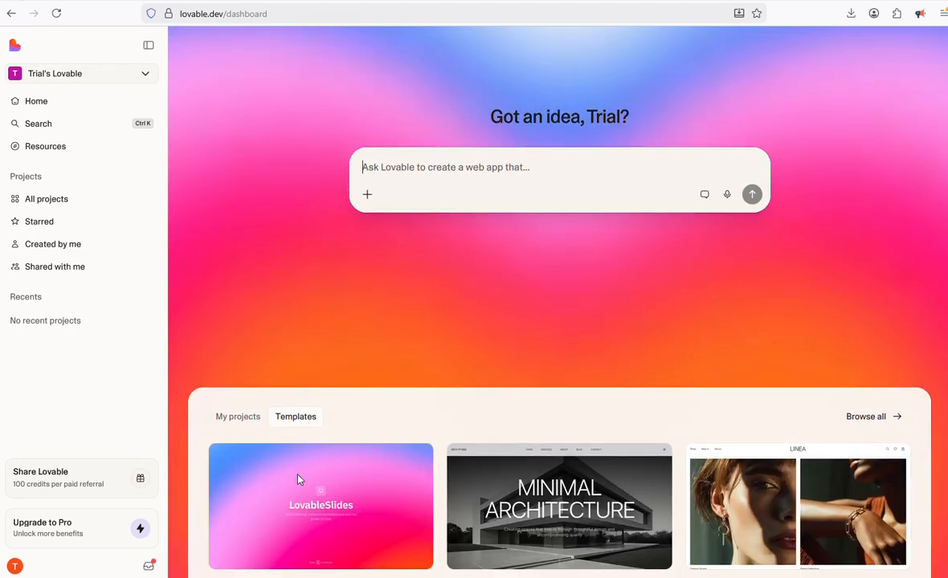
scroll(298, 480, down, 1)
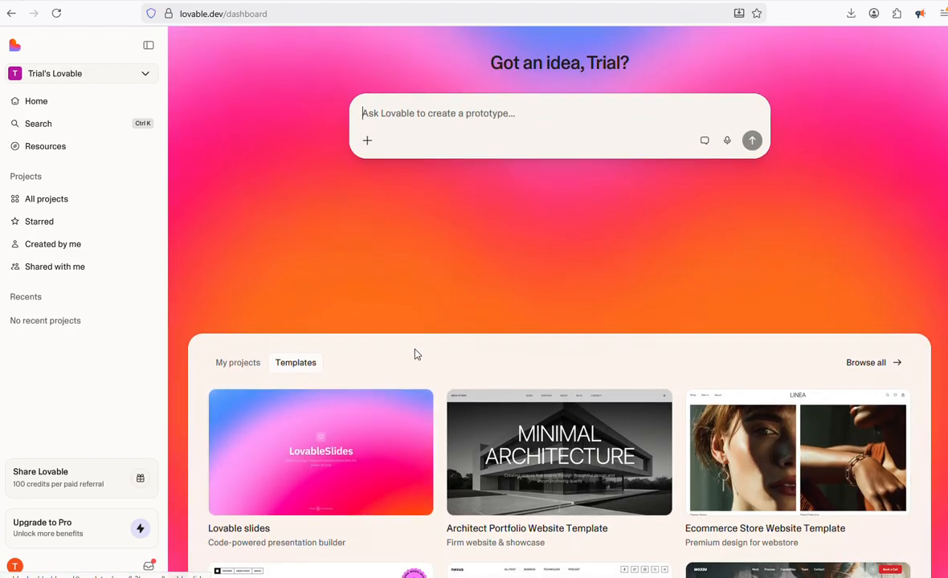
scroll(415, 354, down, 2)
scroll(415, 353, down, 1)
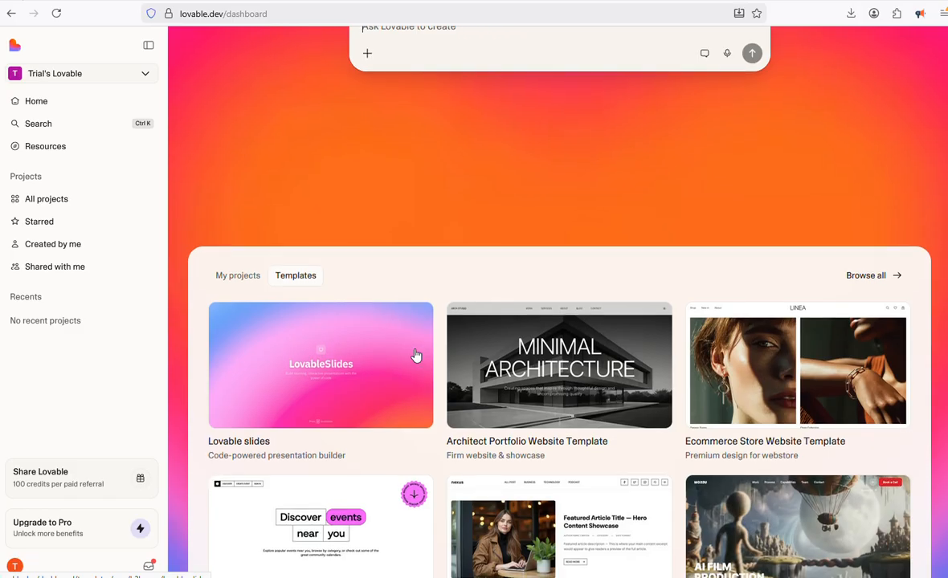
scroll(415, 354, down, 2)
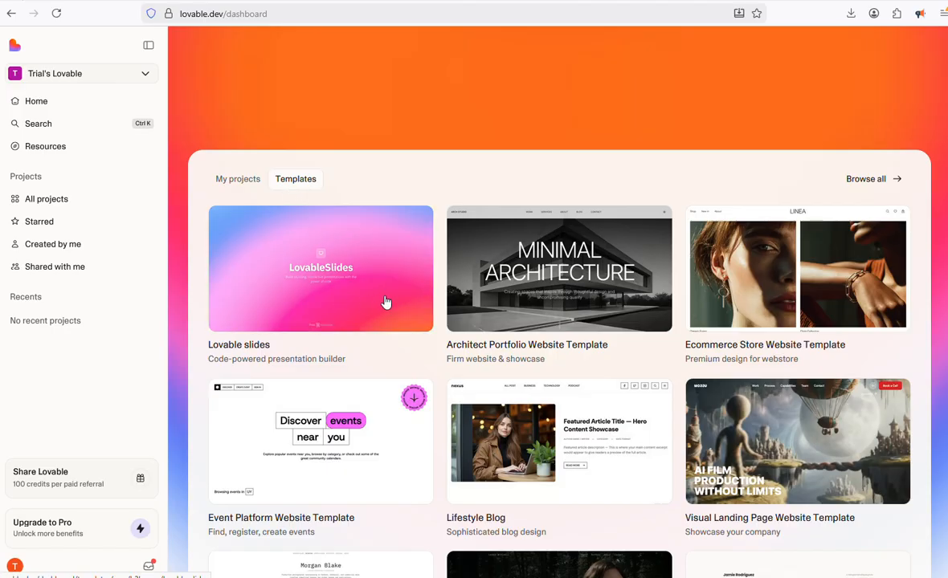
scroll(386, 302, down, 4)
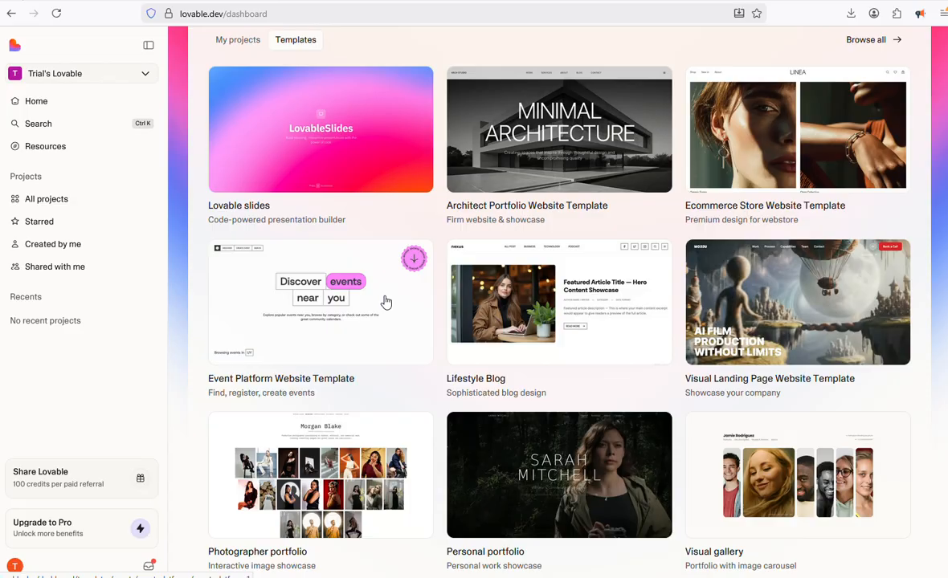
scroll(386, 302, down, 7)
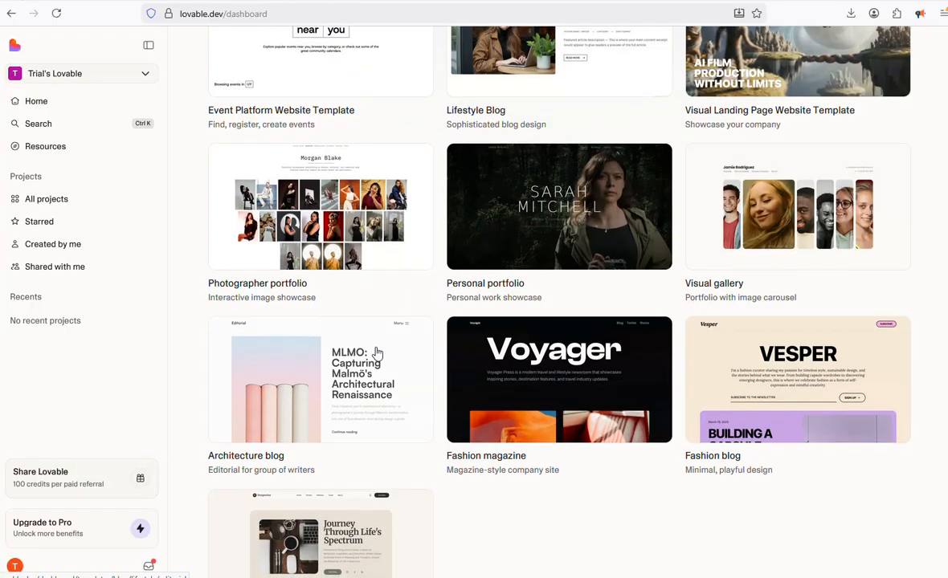
scroll(376, 358, down, 1)
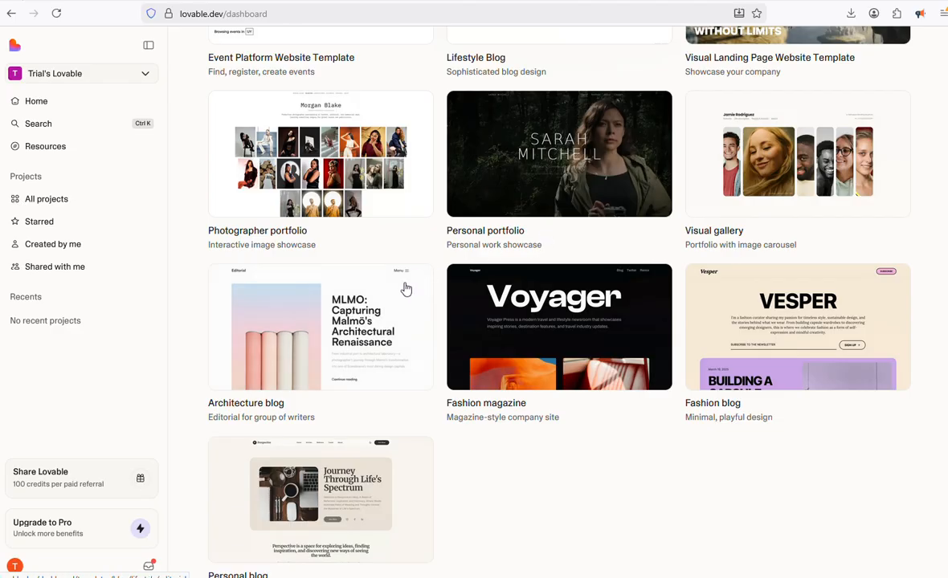
scroll(431, 250, up, 3)
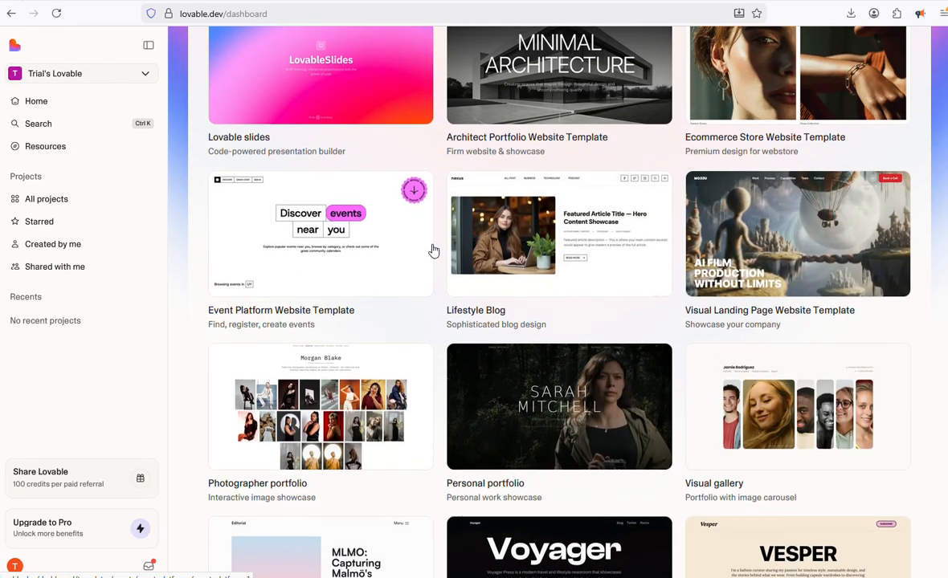
scroll(431, 250, up, 5)
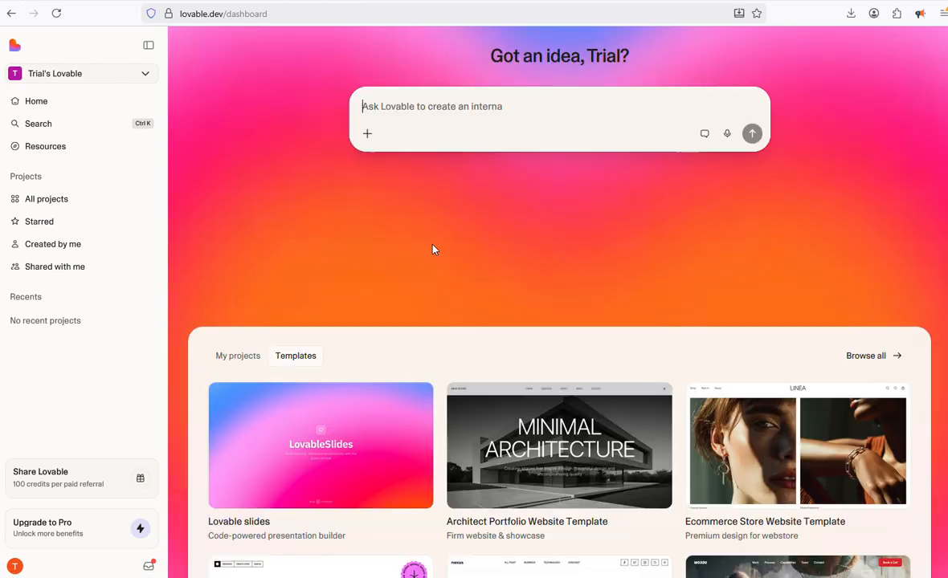
scroll(432, 249, up, 2)
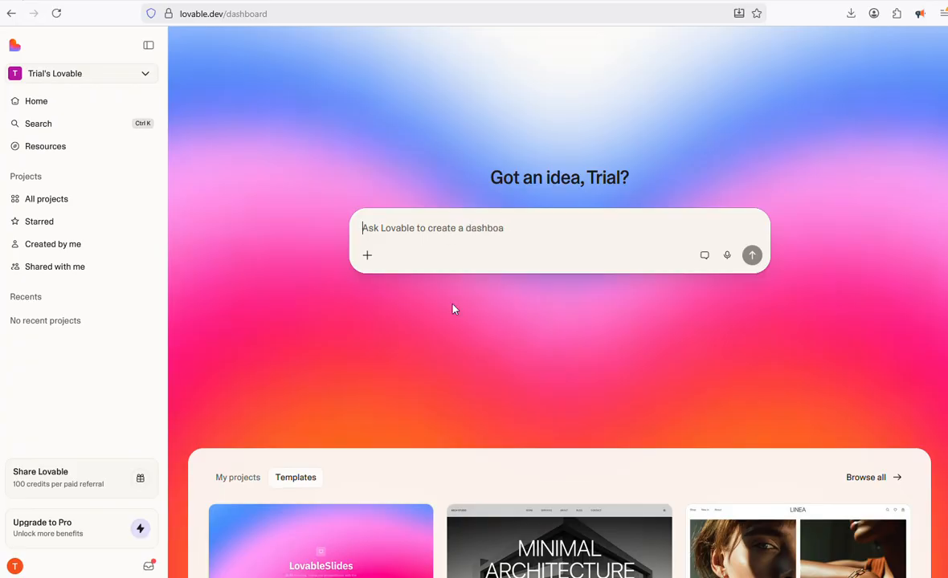
scroll(453, 309, down, 4)
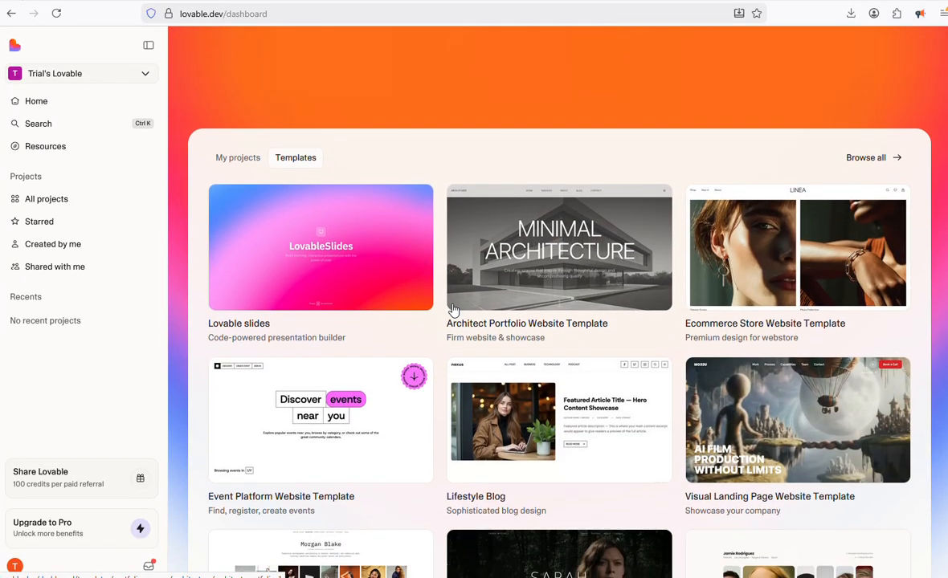
scroll(452, 309, down, 2)
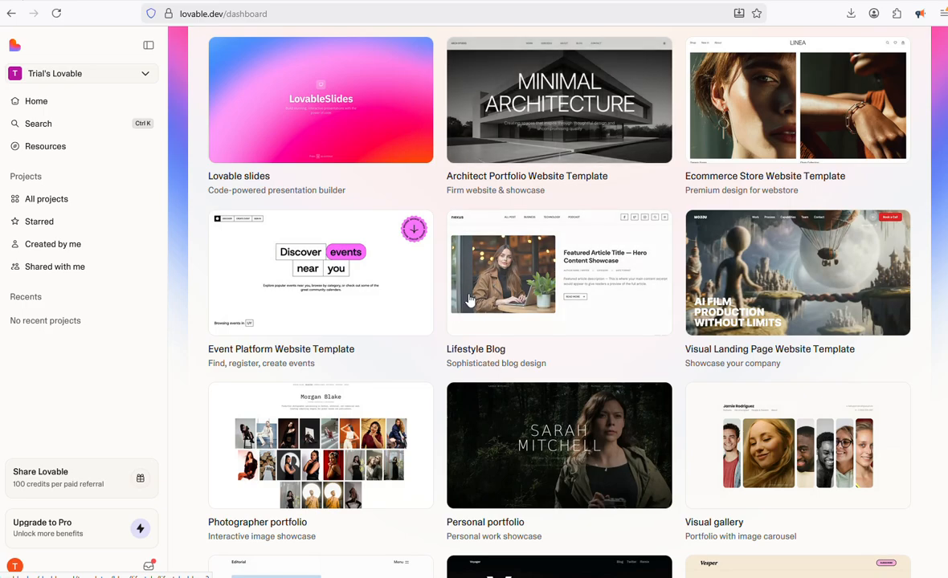
scroll(517, 276, down, 4)
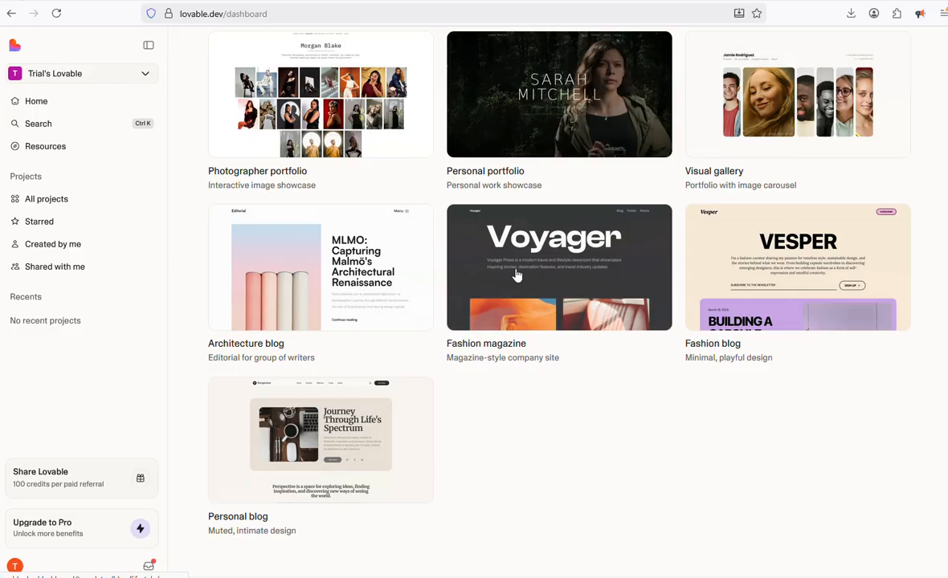
scroll(517, 276, up, 1)
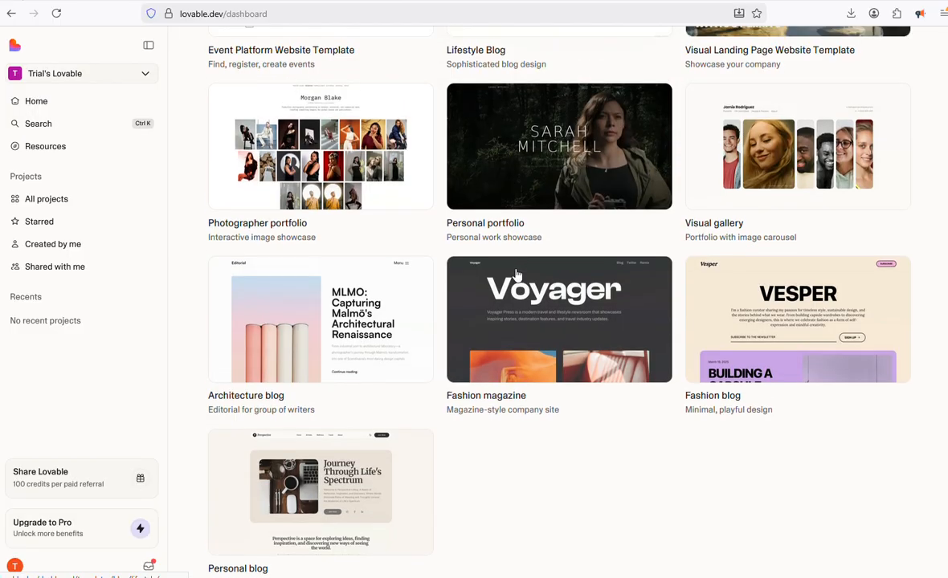
scroll(517, 275, up, 2)
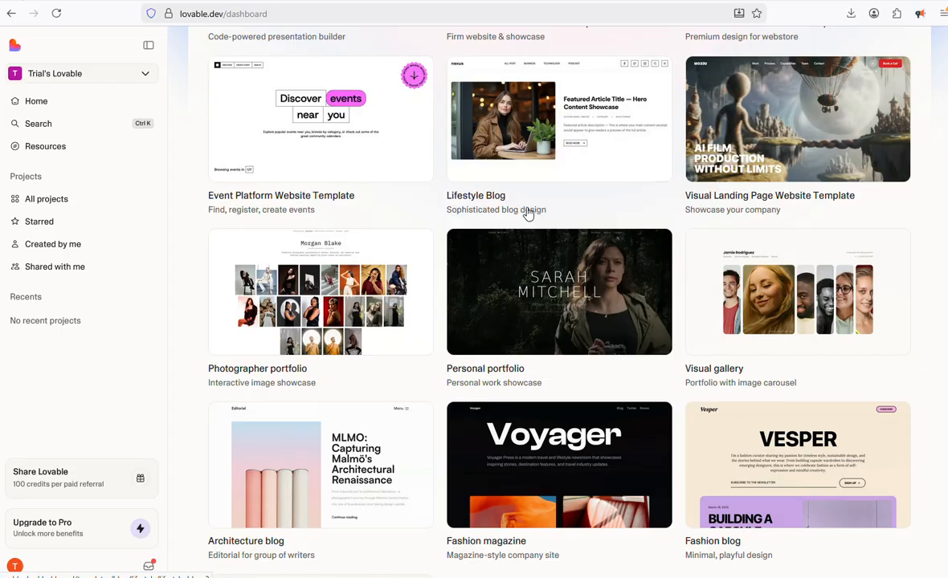
scroll(614, 210, up, 1)
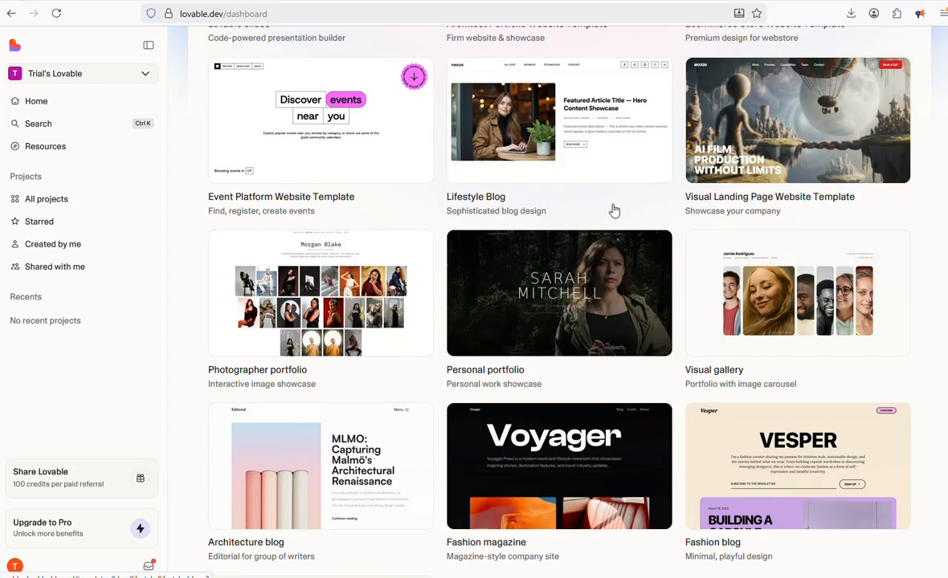
scroll(614, 210, up, 1)
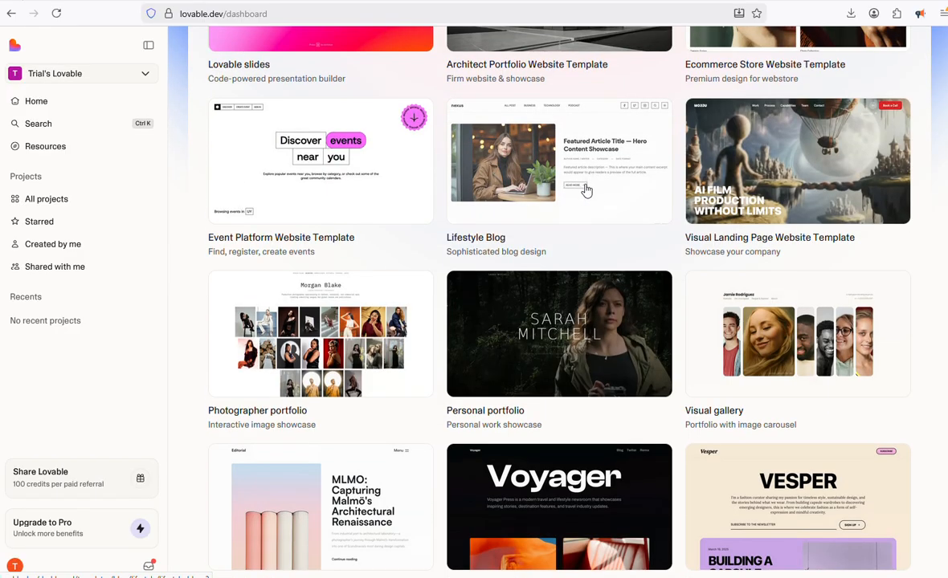
scroll(588, 193, down, 1)
scroll(589, 193, down, 2)
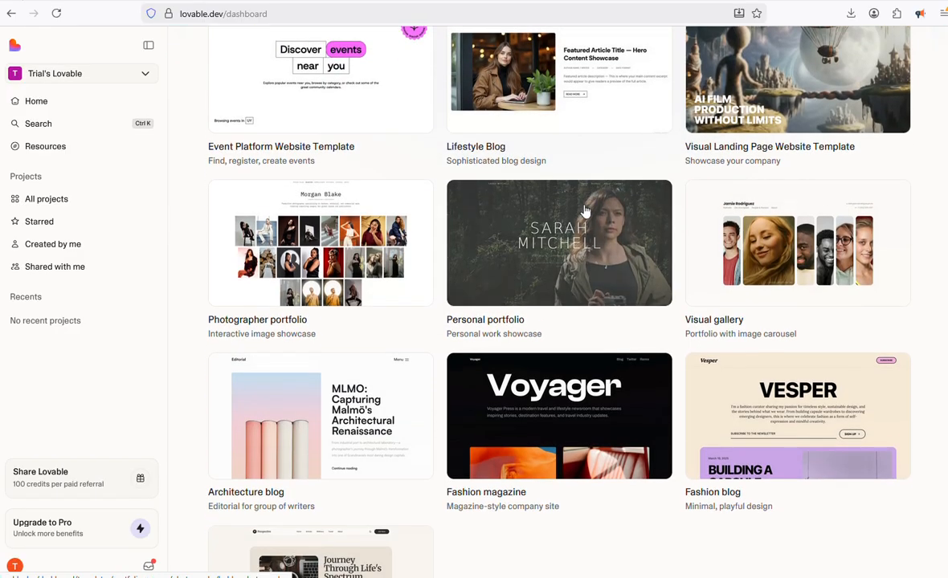
scroll(585, 210, down, 2)
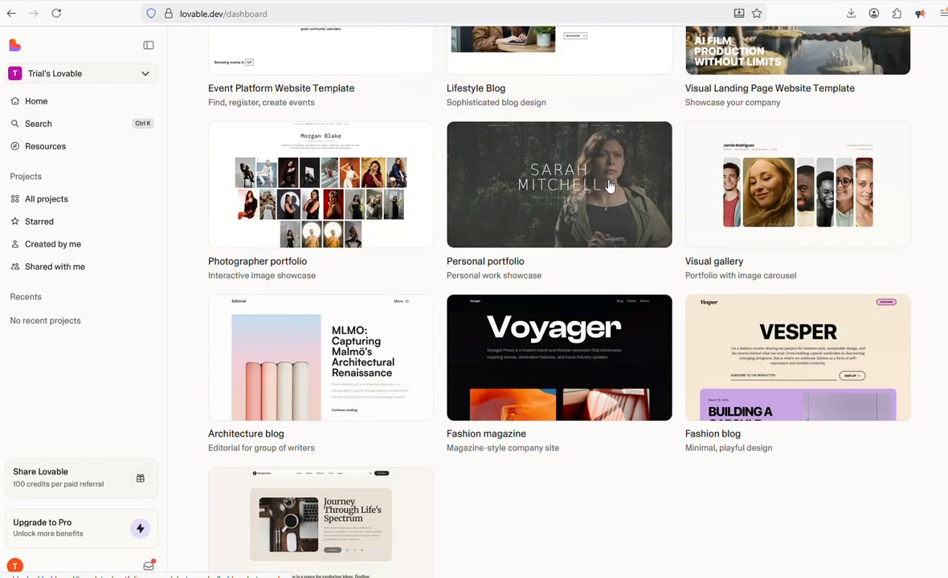
Preview the Personal portfolio template and look through its home page down to the footer and back to the header
click(557, 210)
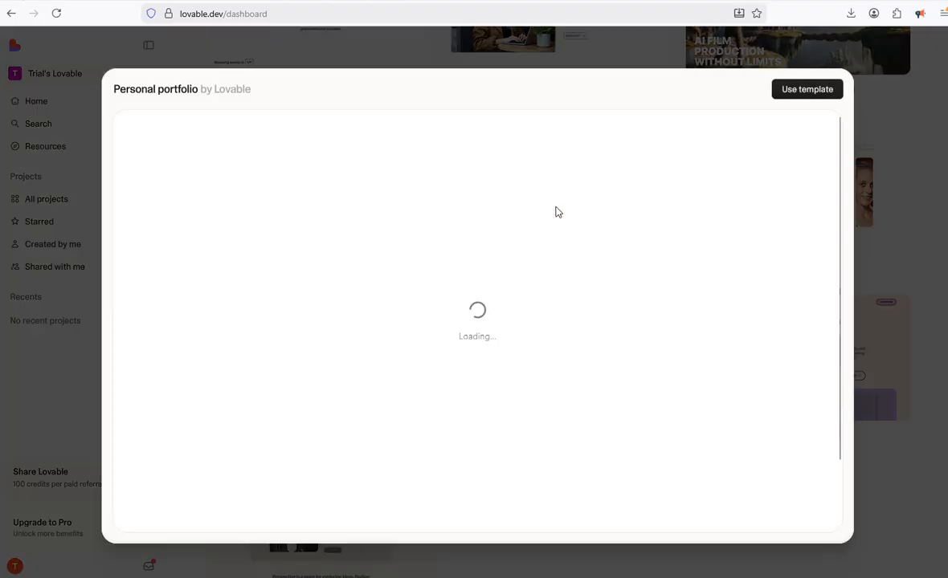
scroll(624, 224, down, 2)
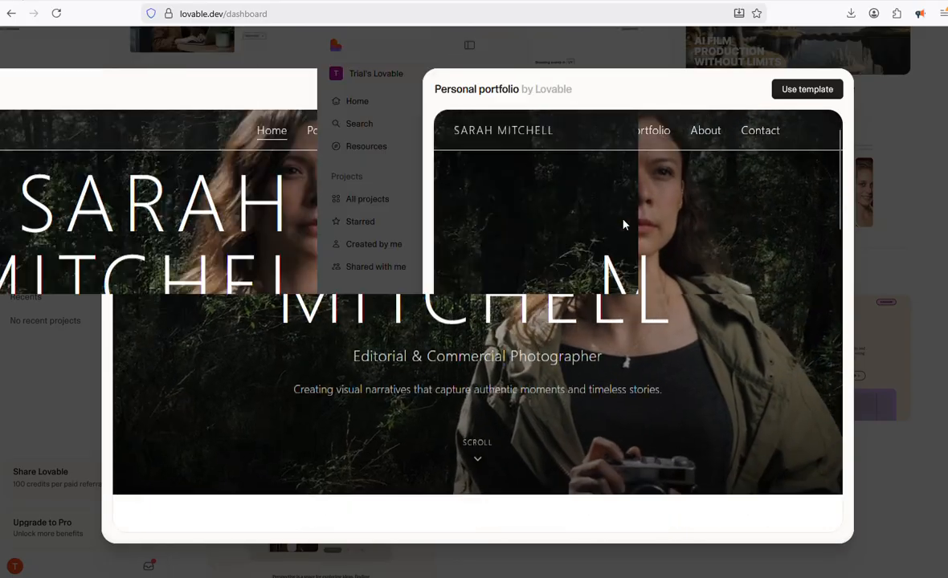
scroll(624, 224, down, 8)
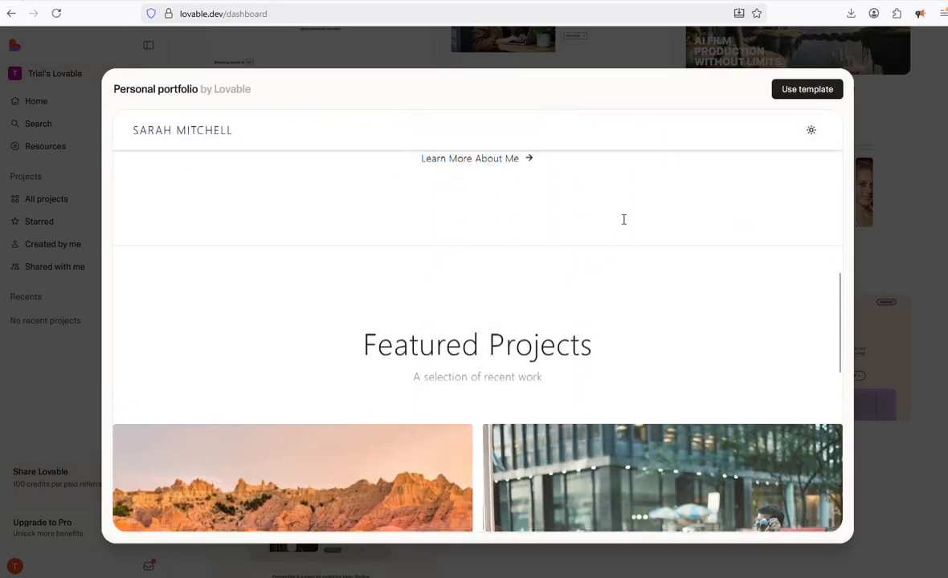
scroll(623, 220, down, 6)
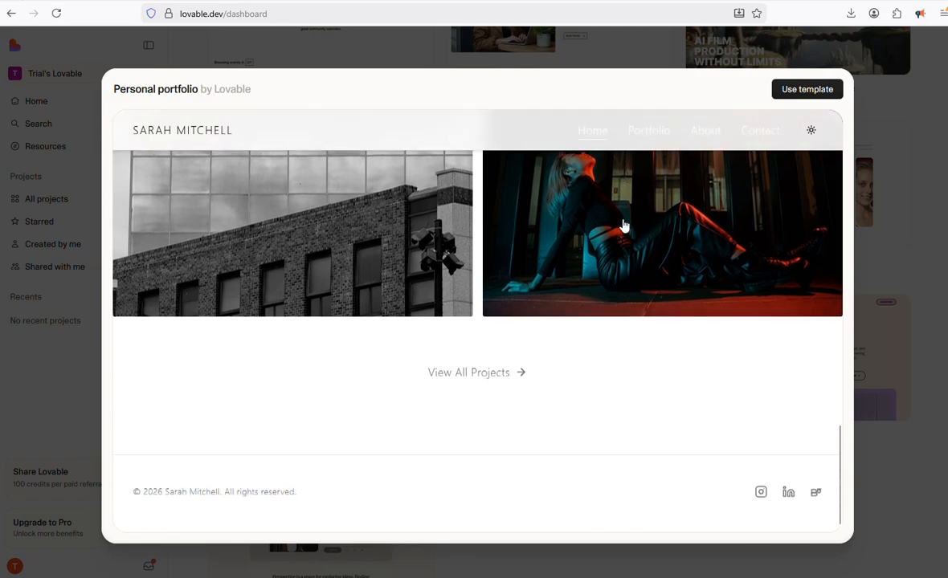
scroll(624, 225, up, 5)
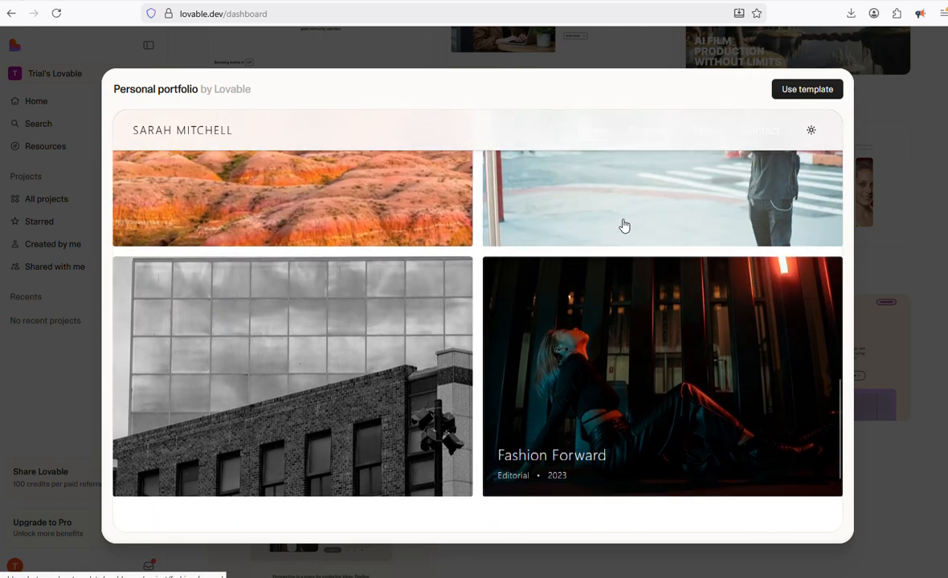
scroll(623, 225, up, 6)
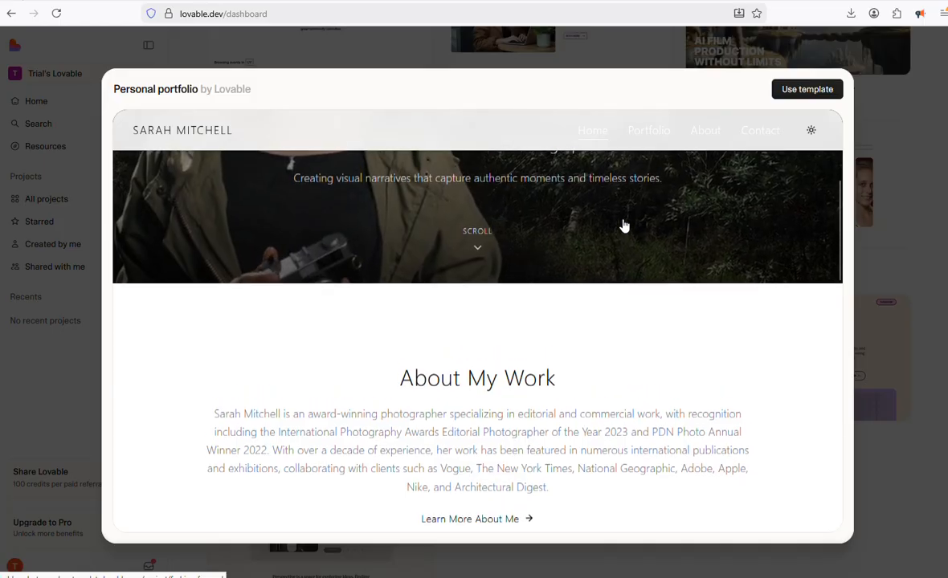
scroll(623, 219, up, 2)
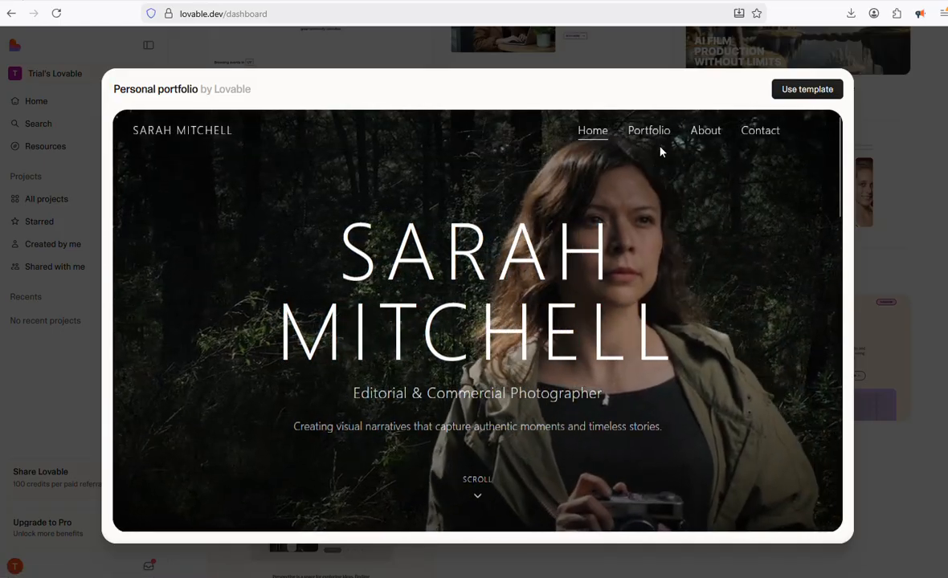
View the Portfolio page inside the Personal portfolio template preview and close the preview
click(657, 141)
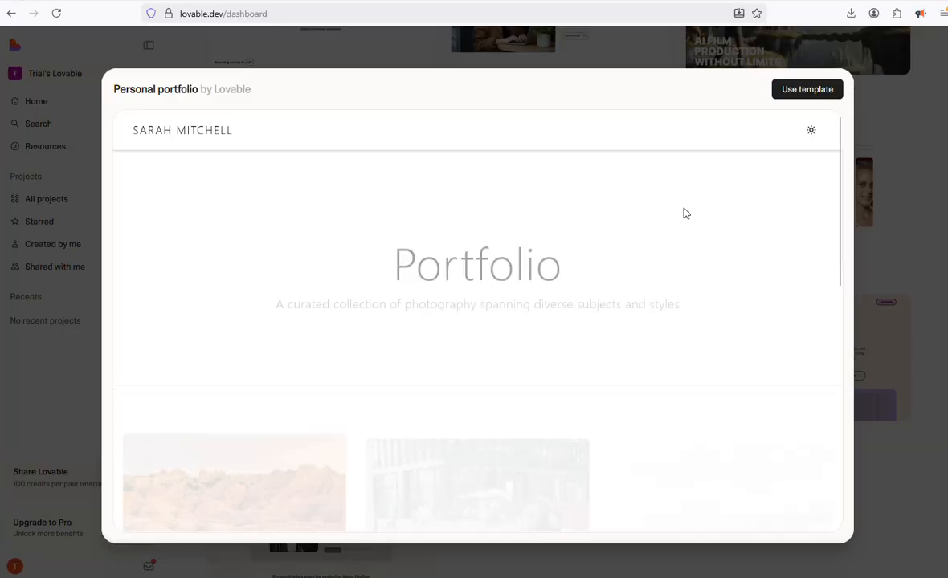
scroll(684, 211, down, 8)
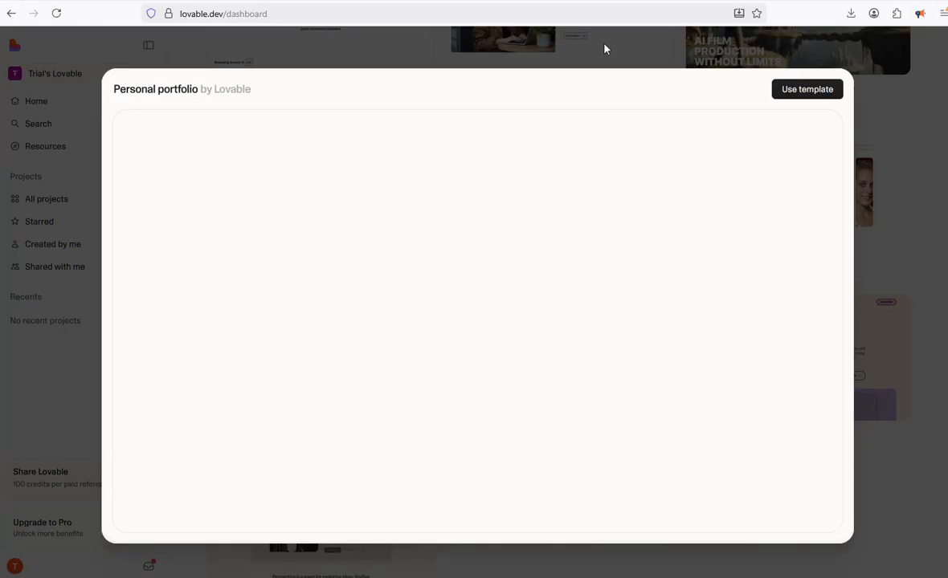
click(604, 44)
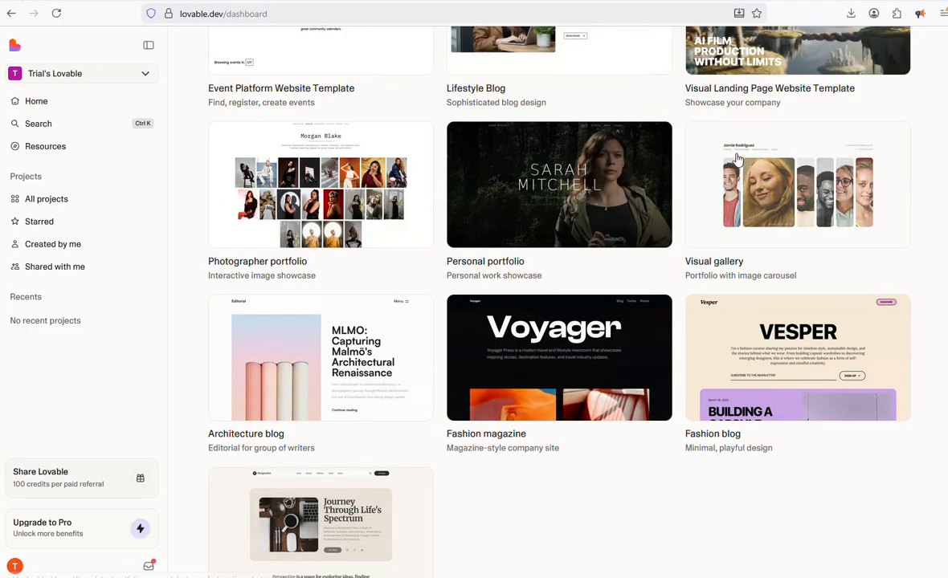
Look over the dashboard's website templates once more and return to the project prompt box
scroll(574, 256, down, 1)
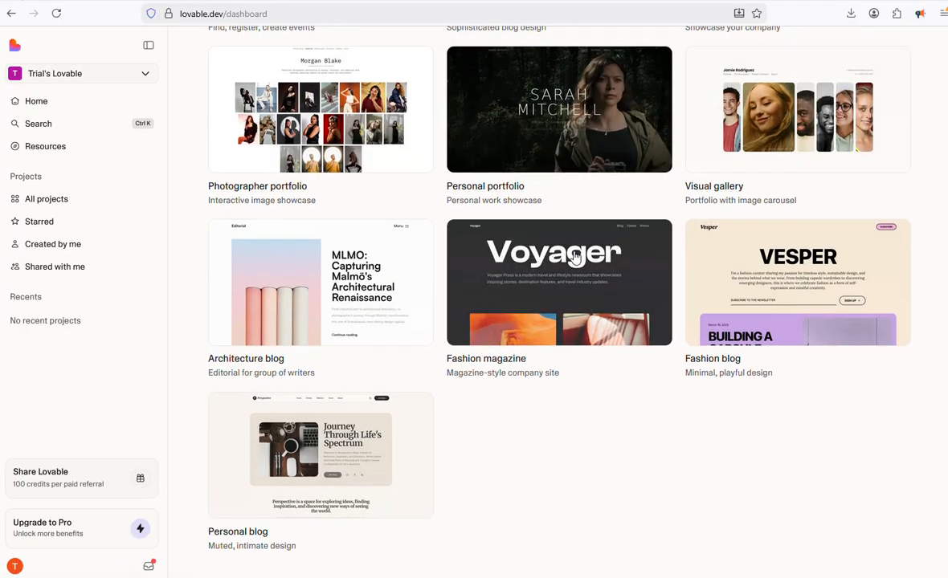
scroll(575, 257, up, 2)
scroll(575, 257, up, 2)
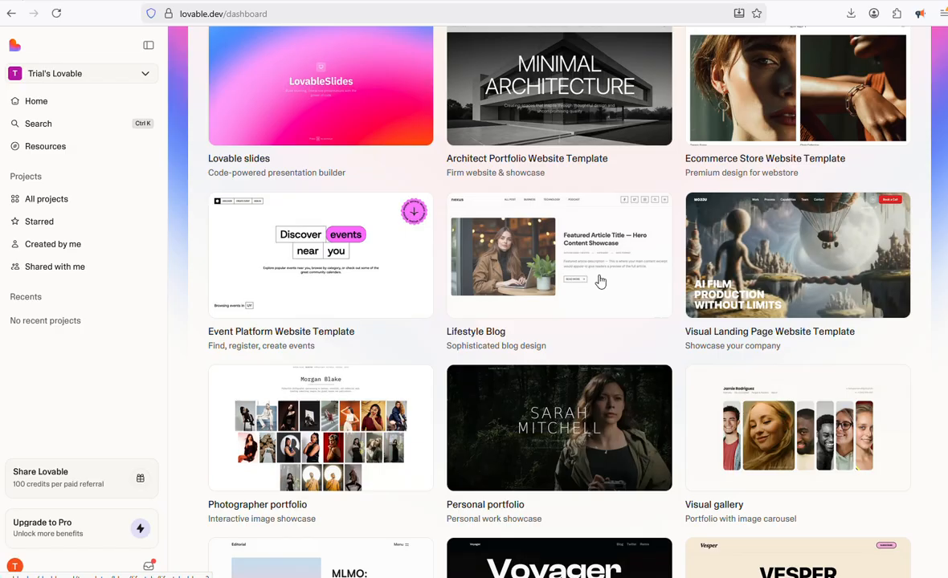
scroll(628, 229, up, 2)
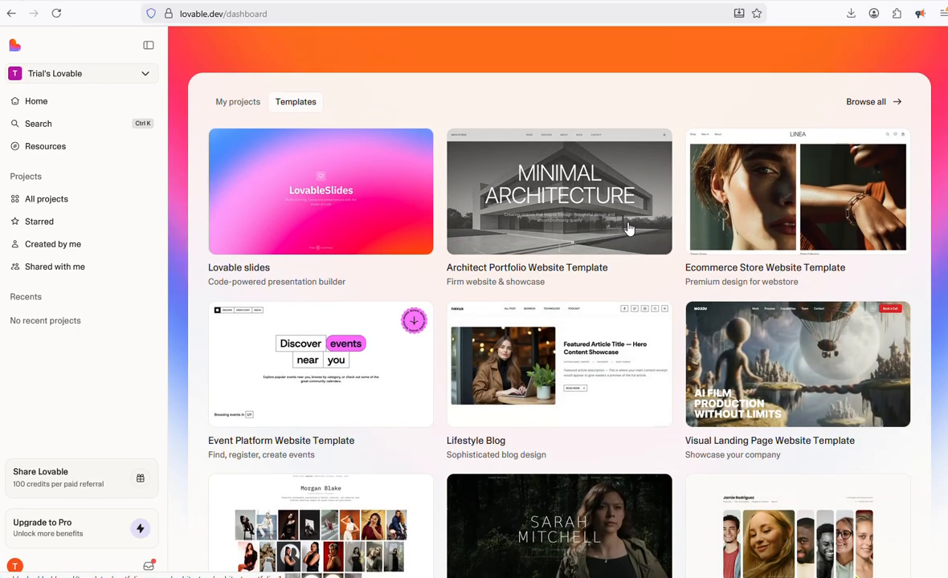
scroll(617, 232, up, 2)
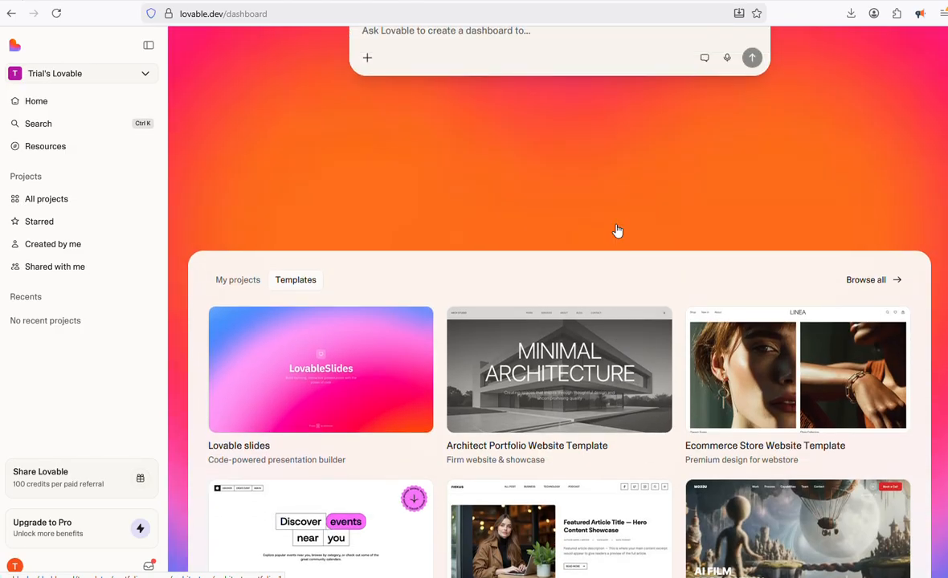
scroll(616, 233, down, 1)
scroll(613, 254, up, 5)
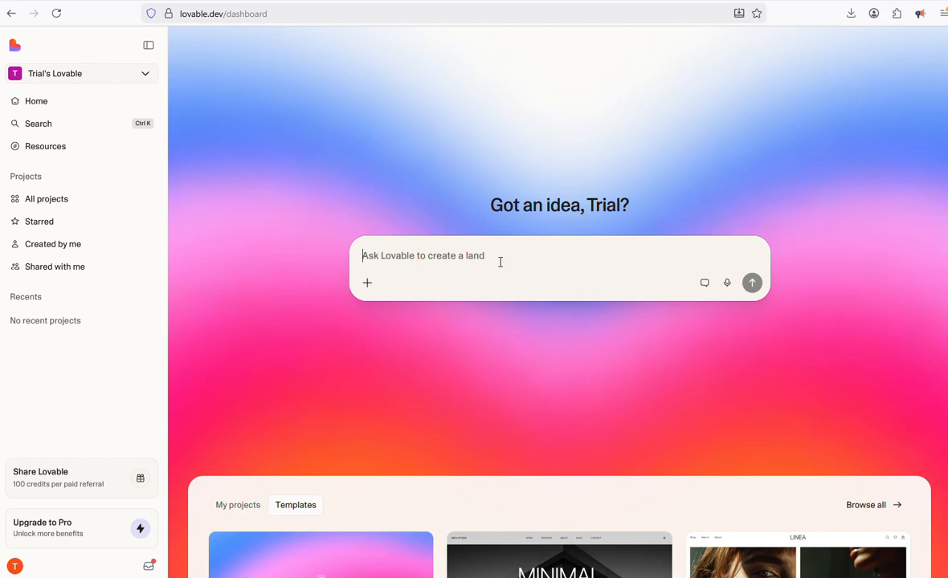
Begin the project prompt with "I want create a personal profile page. Am a web developer, with experience in full stack development."
click(499, 262)
text(I want create a personal p)
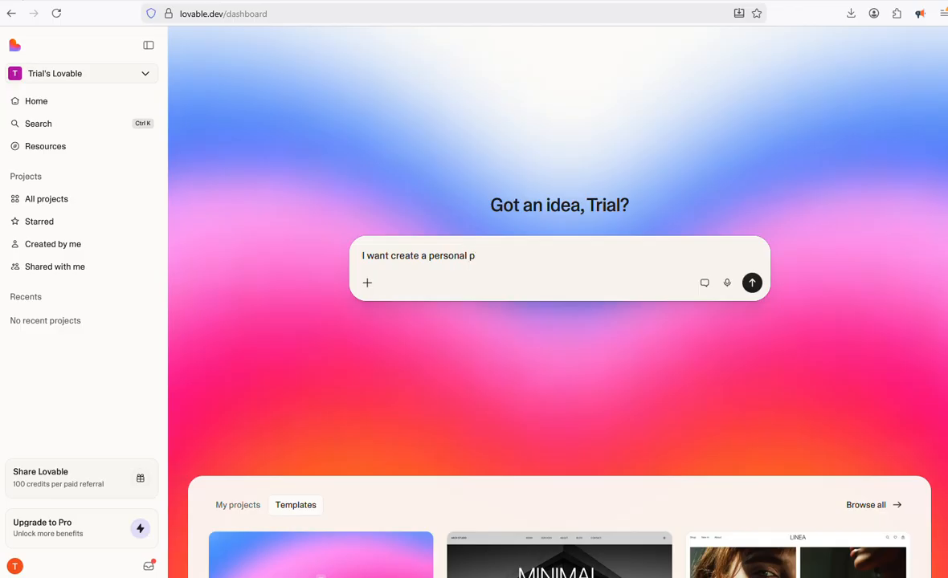
text(e pag)
text(eveloper)
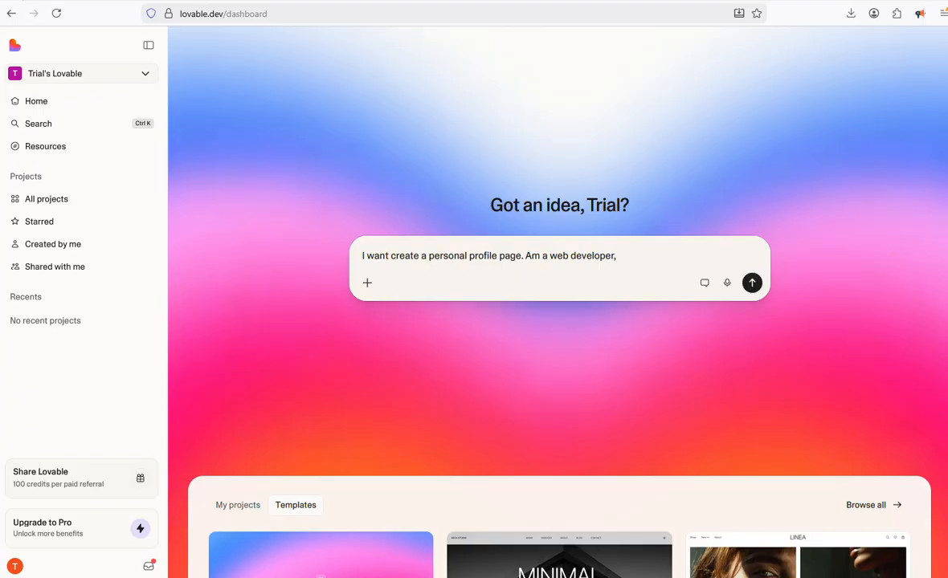
text(, with experience in full stack de)
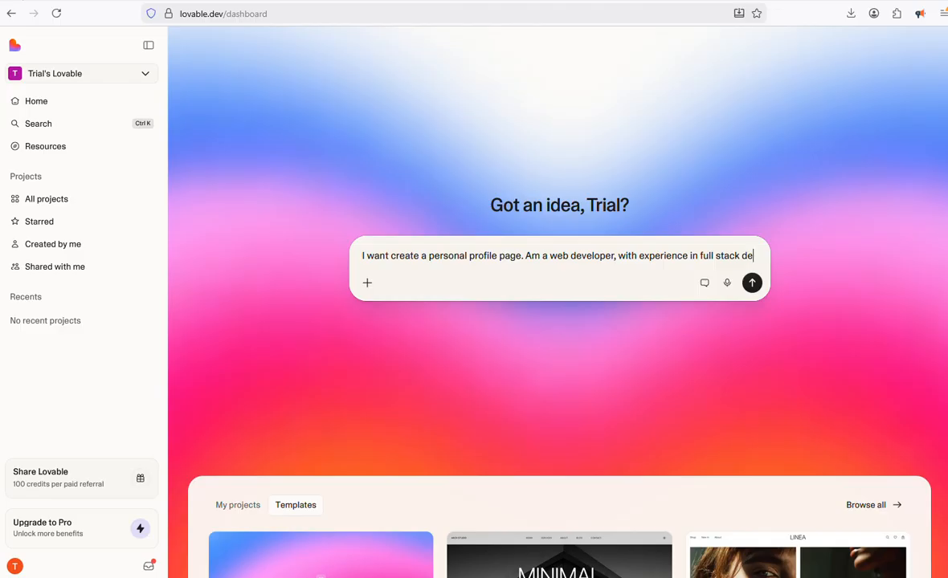
text(belo)
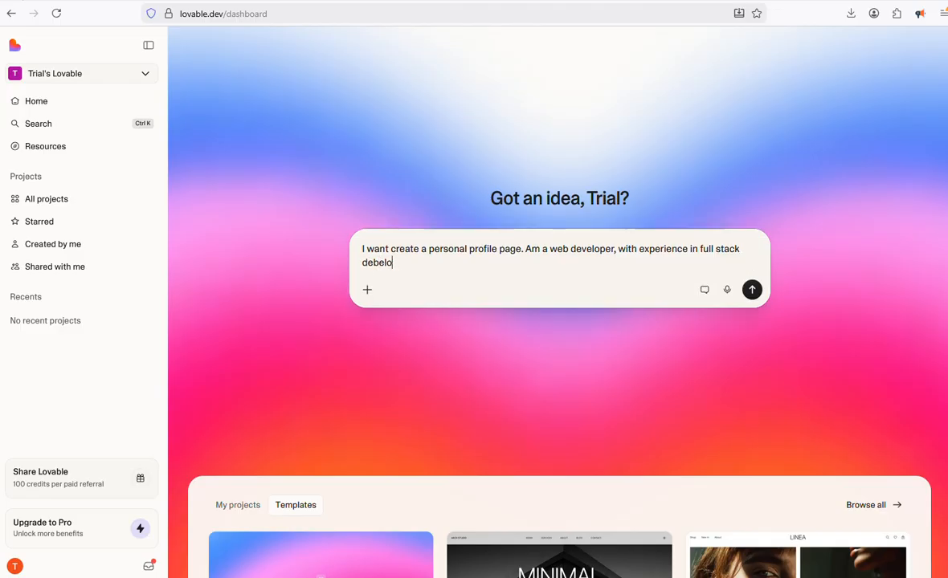
key(BackSpace)
key(BackSpace)
key(BackSpace)
key(BackSpace)
text(velopment. And I would li)
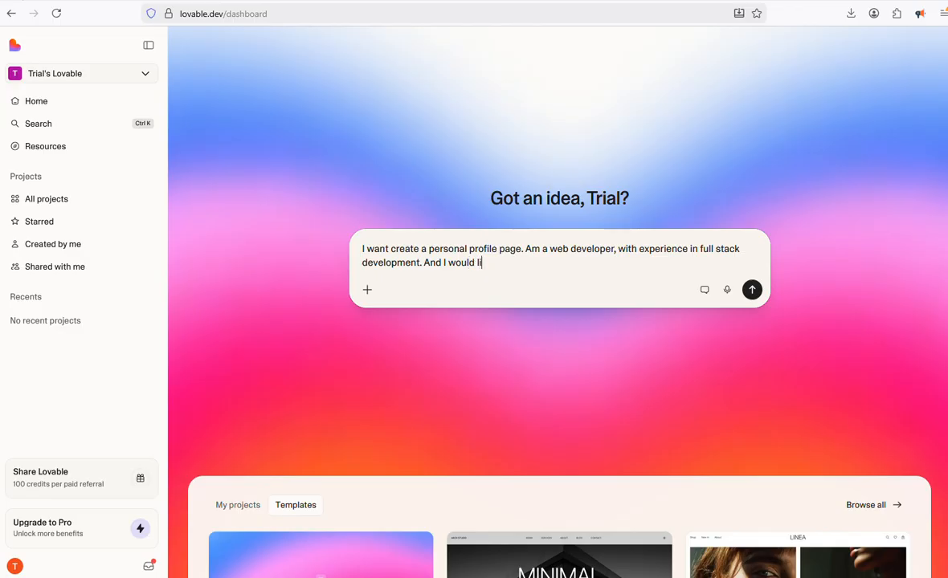
Add "And I would like to showcase some of my past portfolio projects. Please add links to my socials and github account." and submit the prompt
text(ke to showcase some of my p)
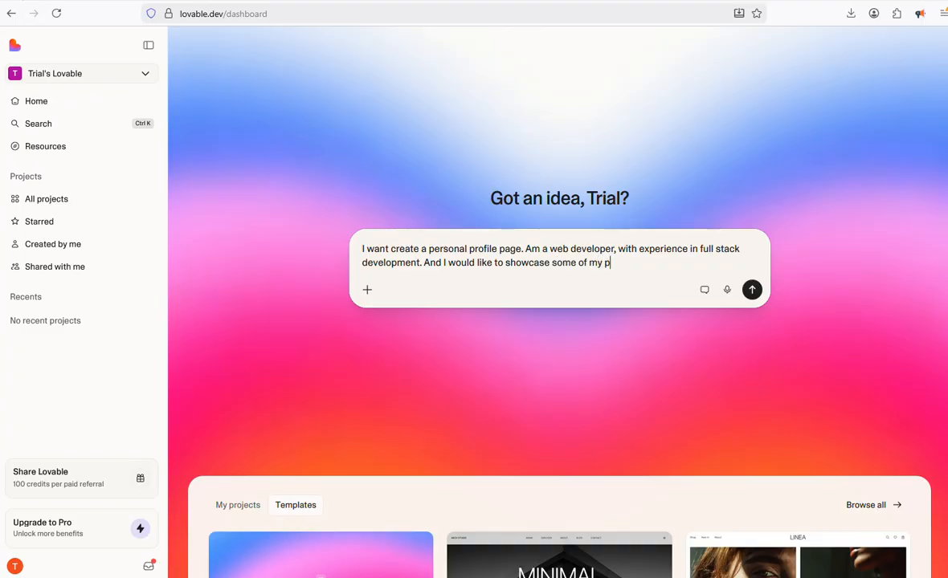
text(ast portfolio projects.)
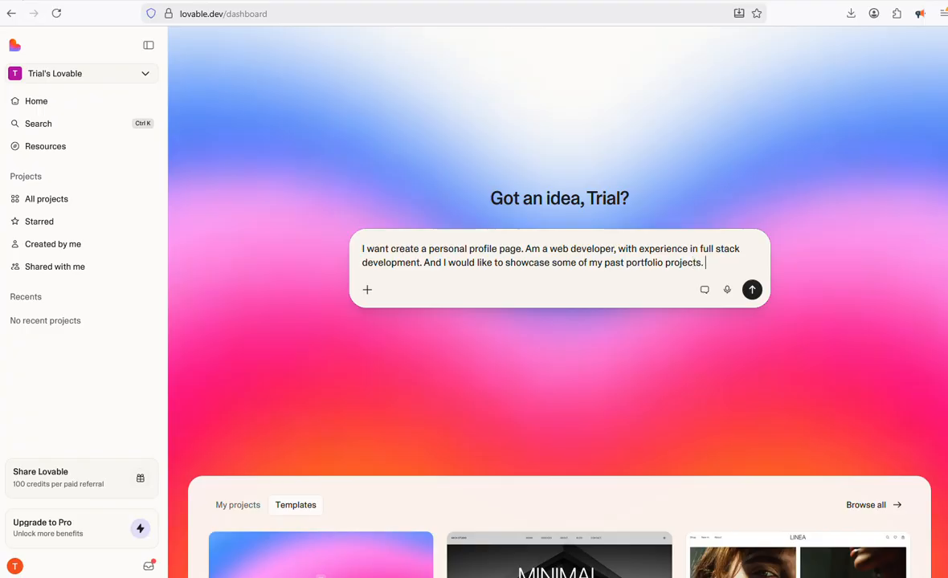
text( Please add)
text( I)
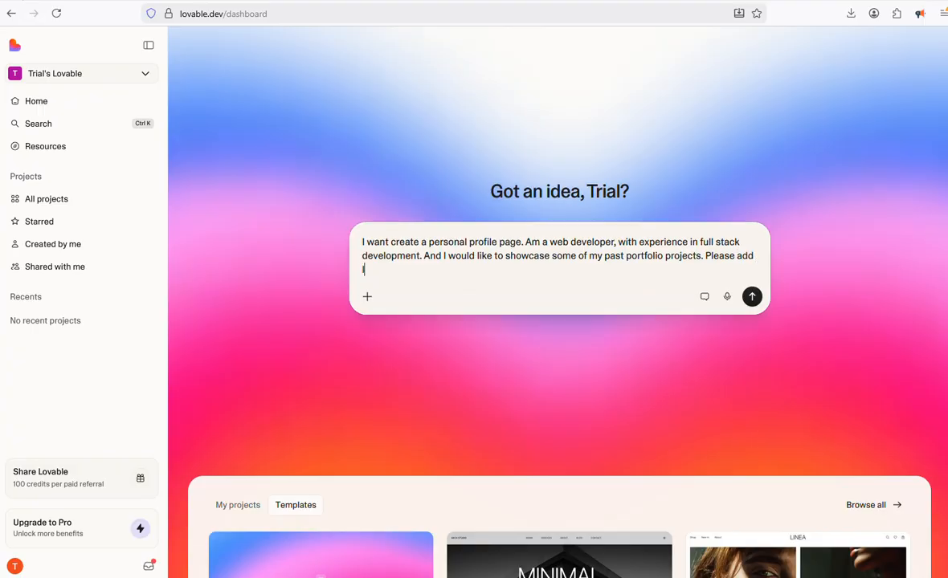
text(inks to my socials and gi)
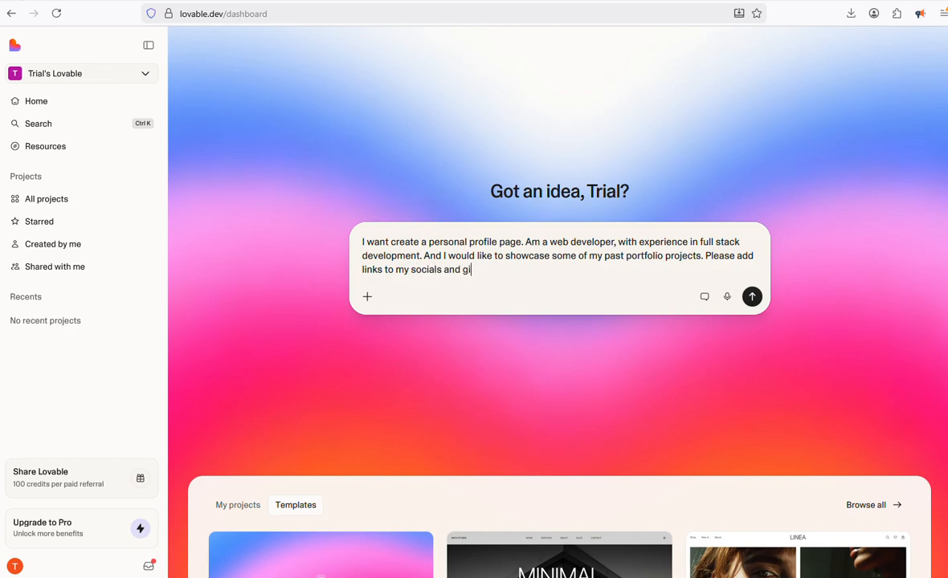
text(thub account.)
click(752, 297)
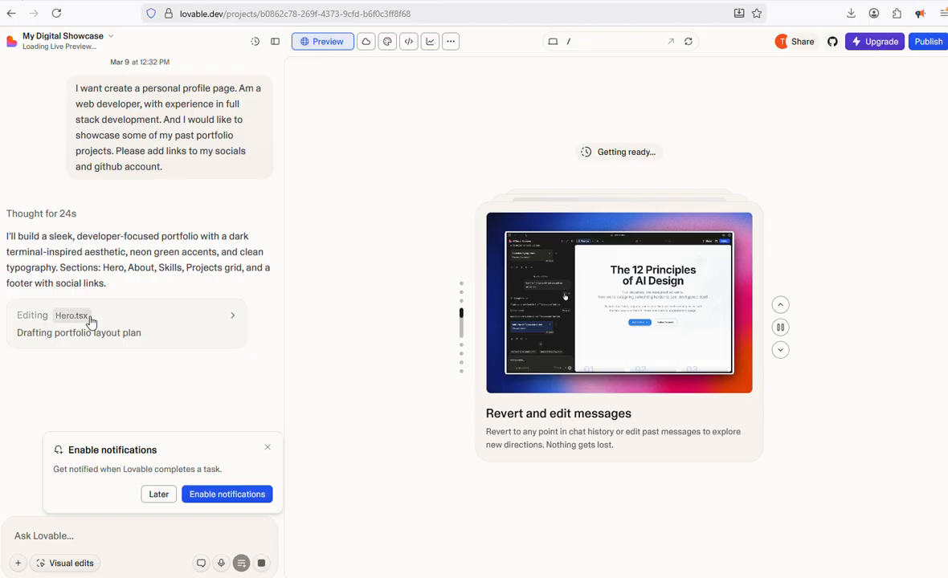
View the timeline details of the running portfolio build and close them
click(233, 323)
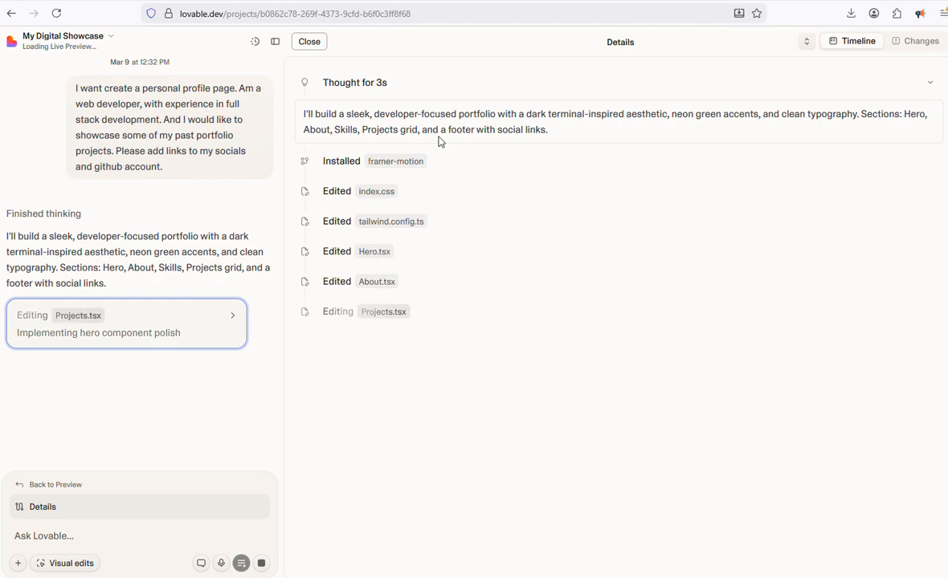
click(310, 41)
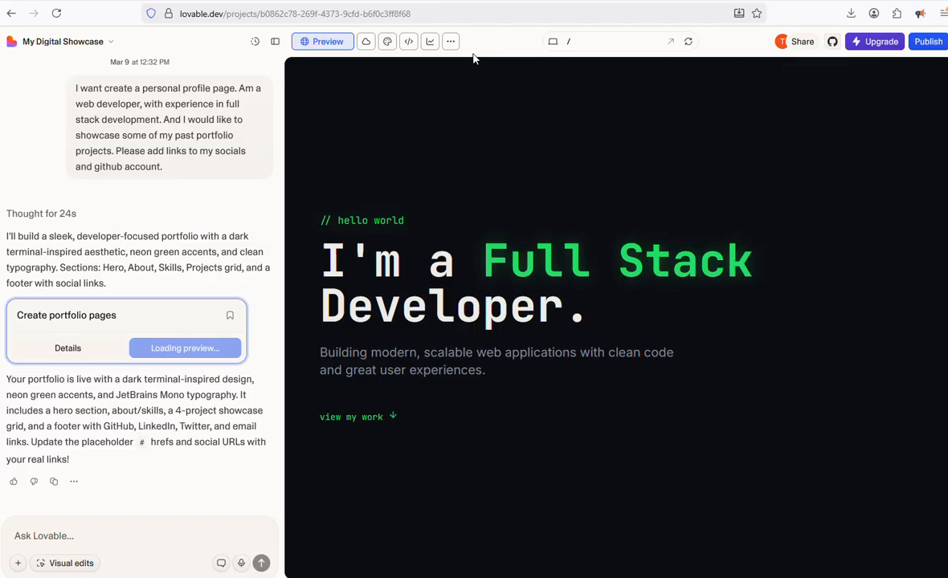
View the list of additional project tools and examine the project's file tree and the src/pages/Index.tsx code
click(451, 43)
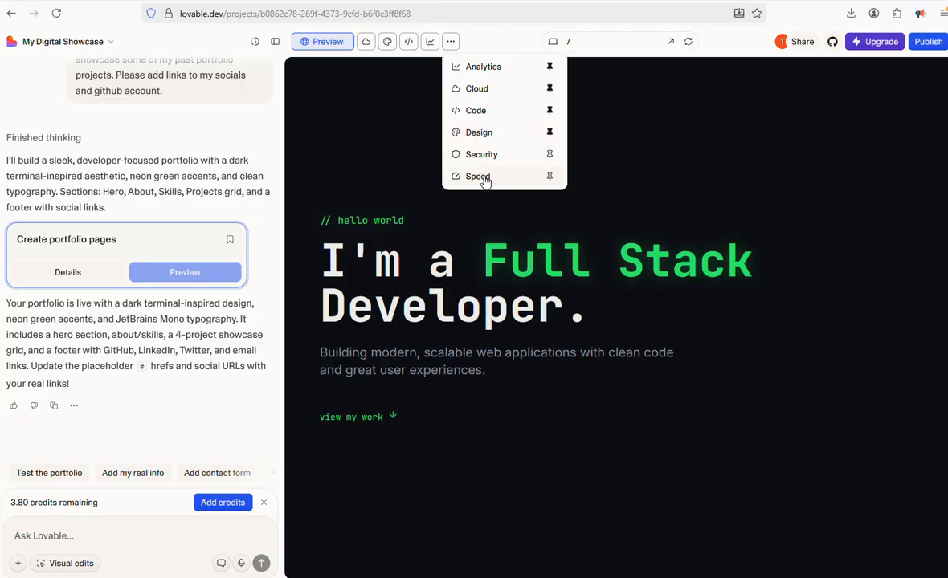
click(410, 44)
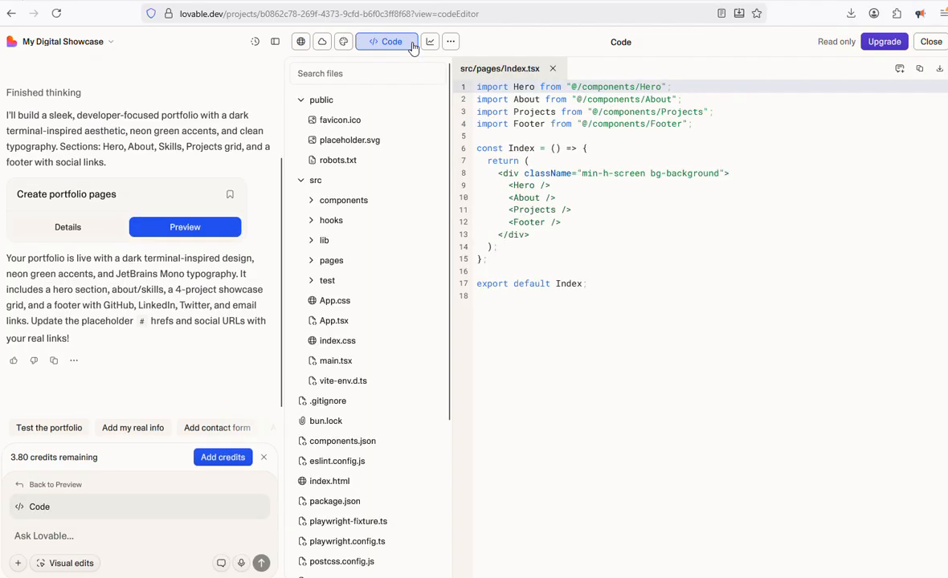
scroll(397, 188, down, 5)
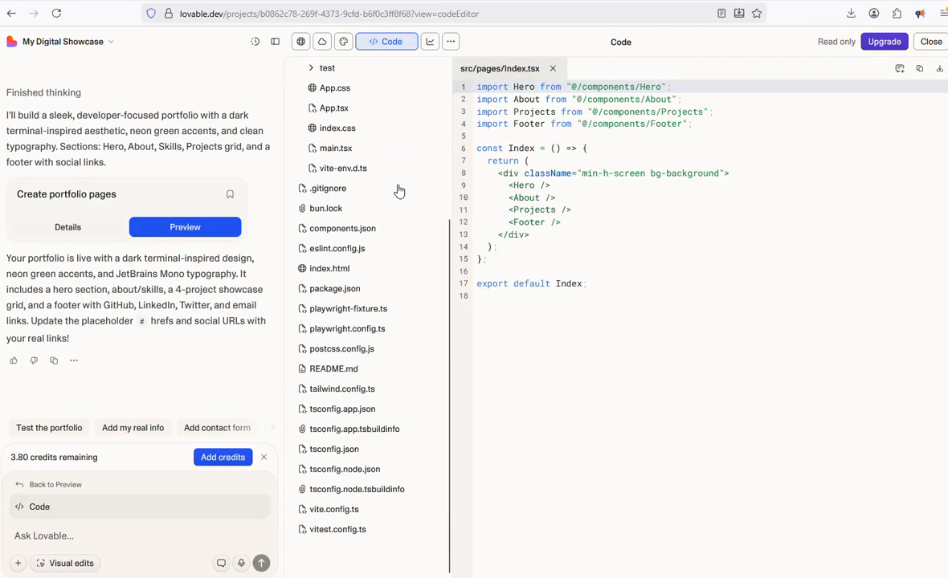
scroll(385, 159, up, 1)
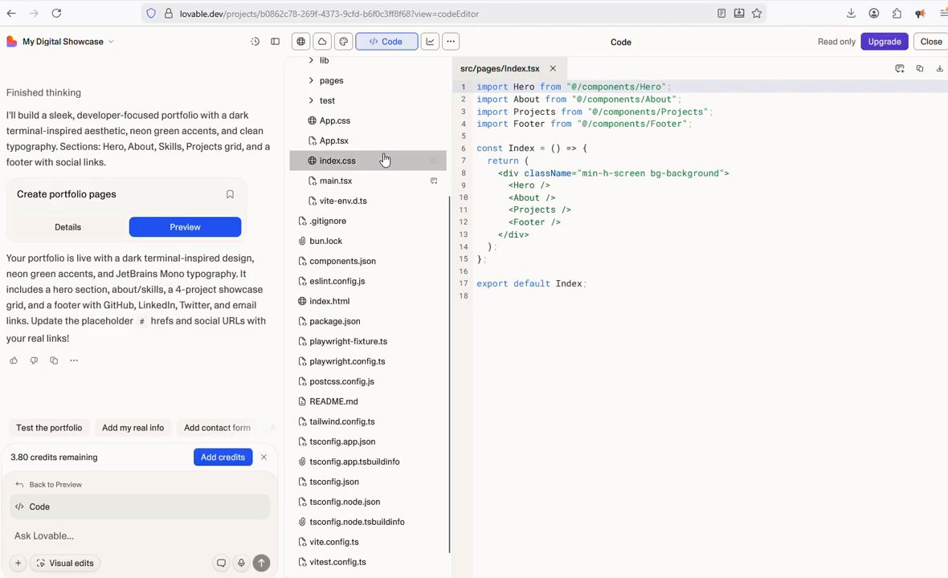
click(536, 235)
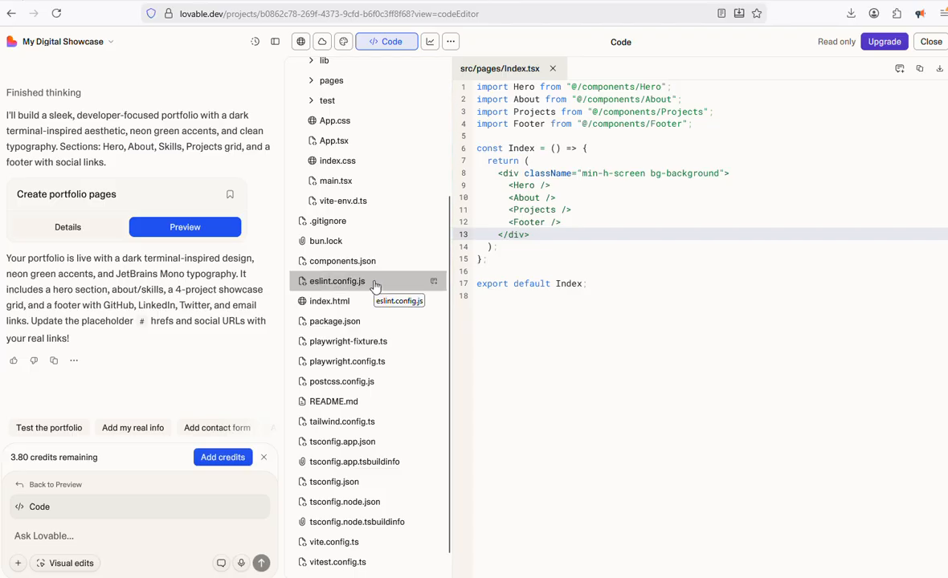
Look at the project's Design options and the Lovable Cloud page, and return to the site preview
click(344, 43)
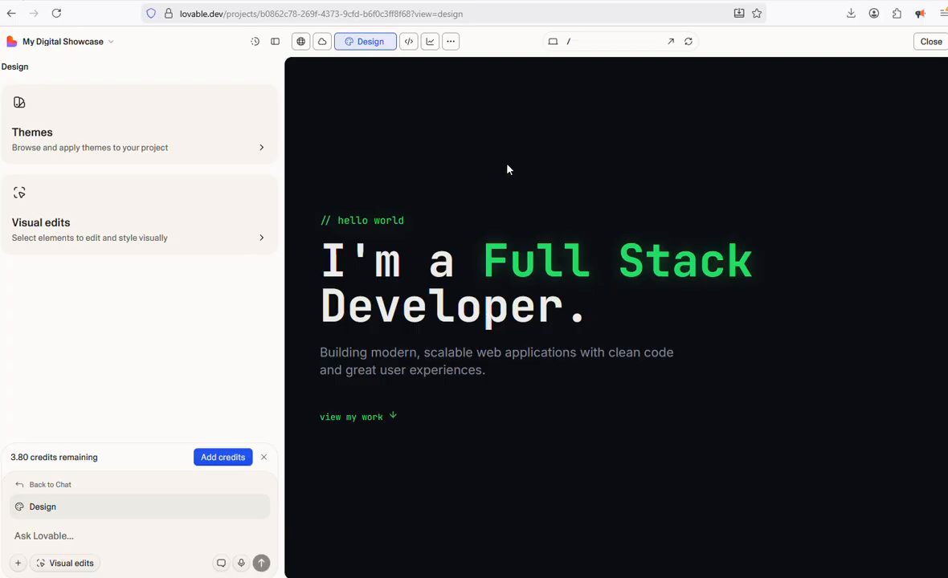
click(321, 44)
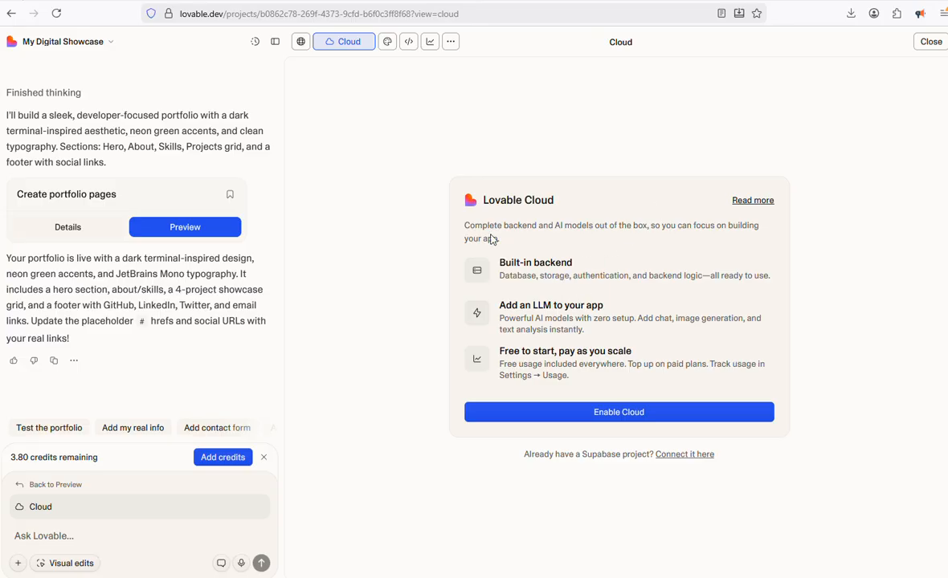
click(302, 45)
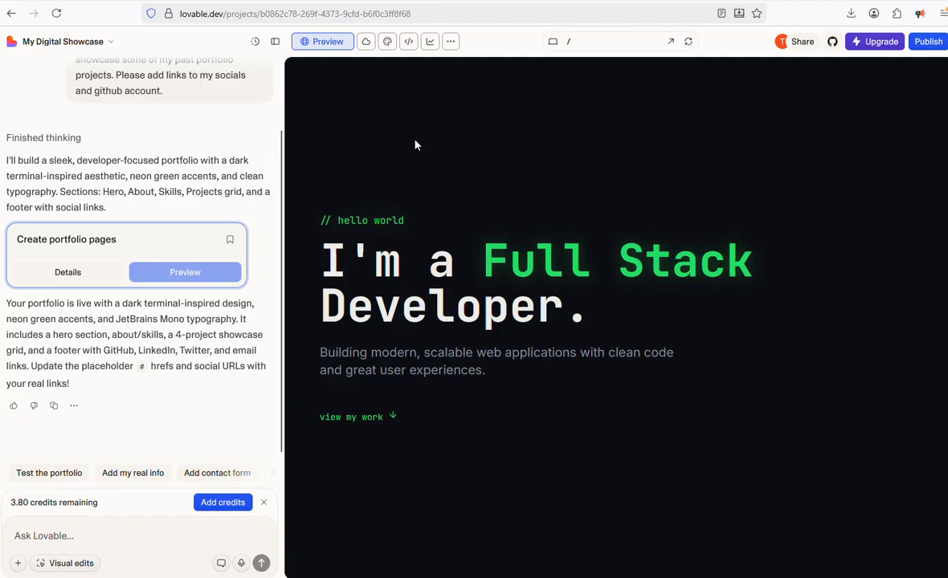
Look through the generated portfolio page from the hero and about_me sections down to the projects and footer
scroll(416, 145, down, 3)
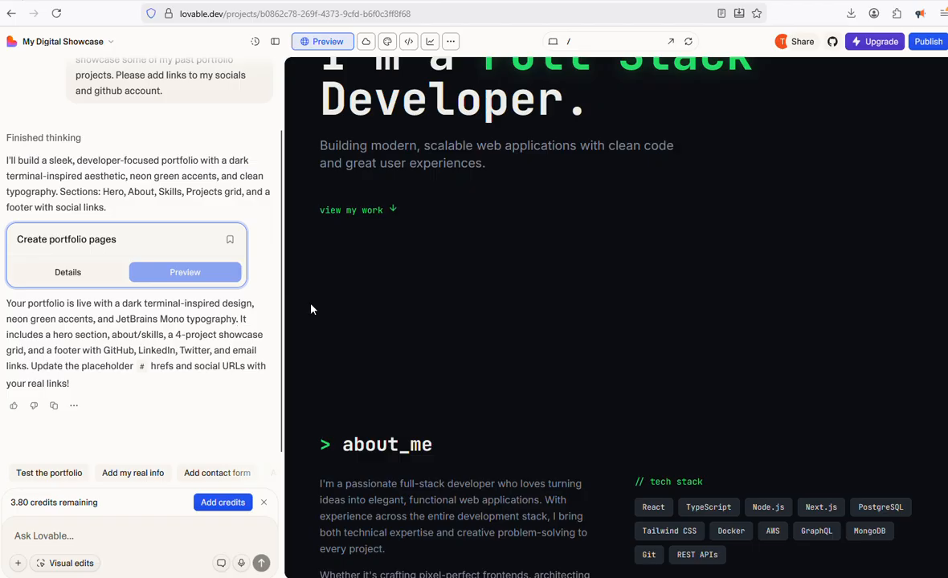
scroll(599, 248, up, 3)
scroll(598, 247, down, 7)
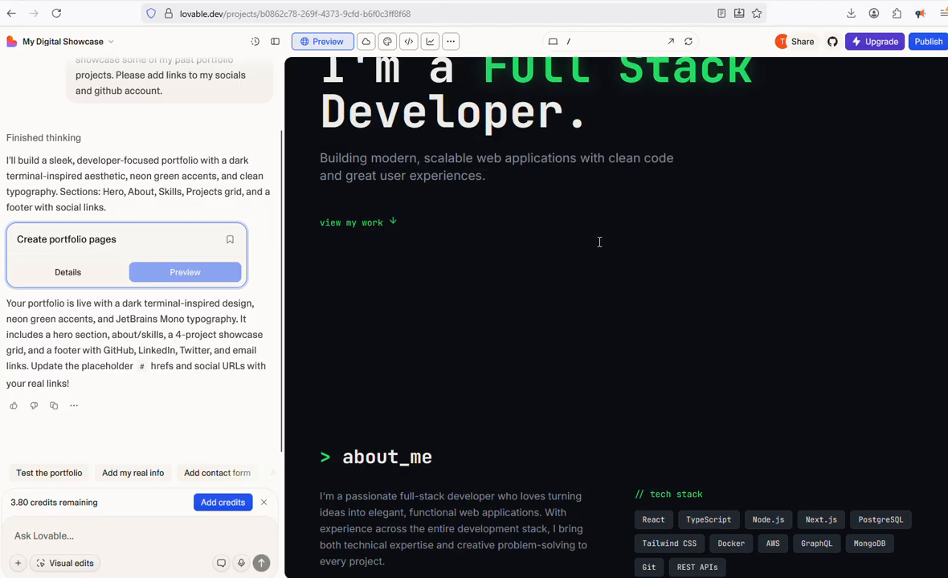
scroll(599, 241, down, 3)
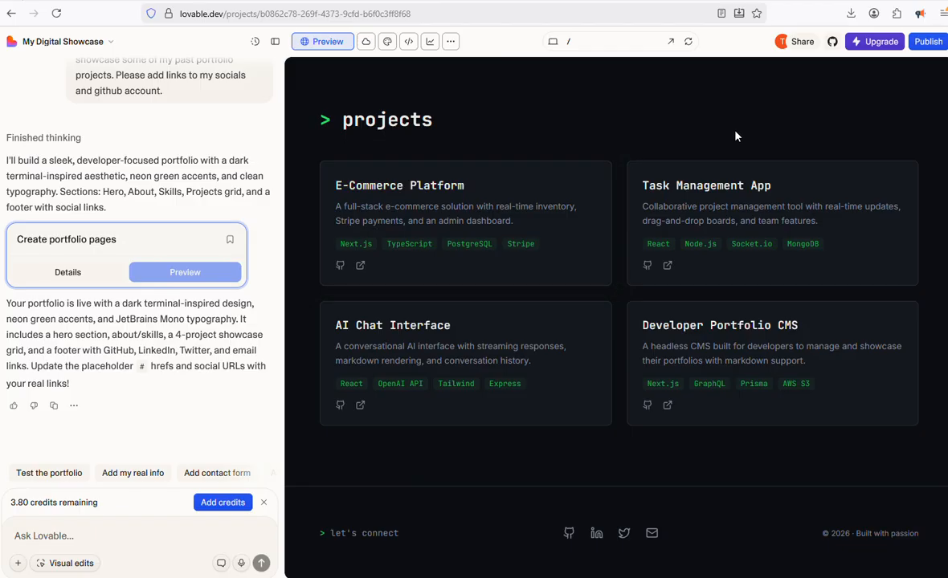
Test the portfolio footer's GitHub, LinkedIn, Twitter and email links, returning to the project after each one
click(568, 536)
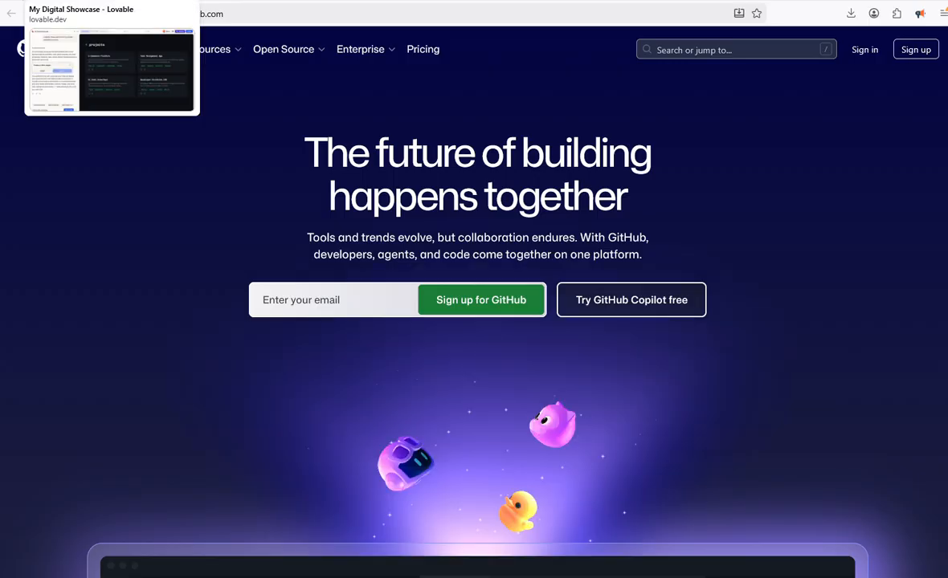
click(113, 2)
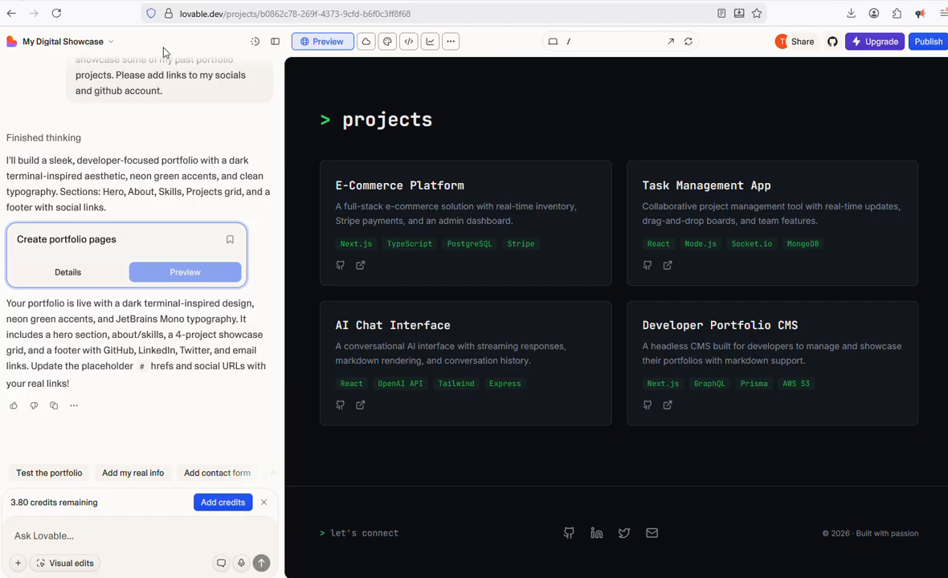
click(596, 537)
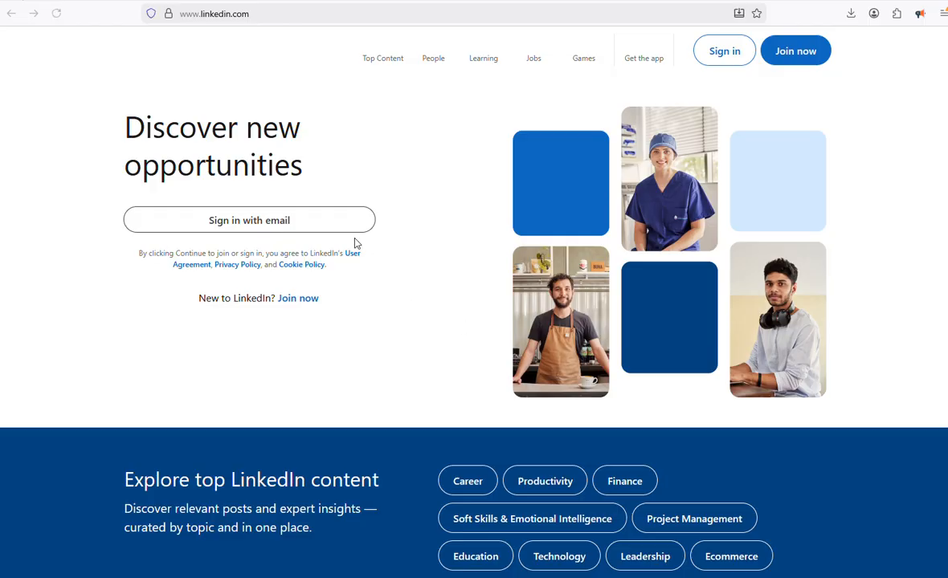
key(ctrl+w)
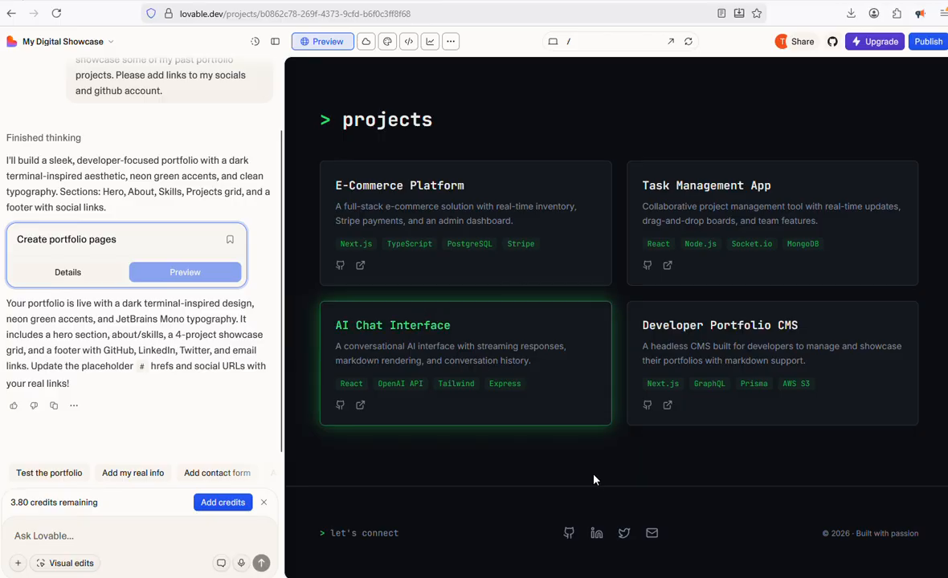
click(625, 534)
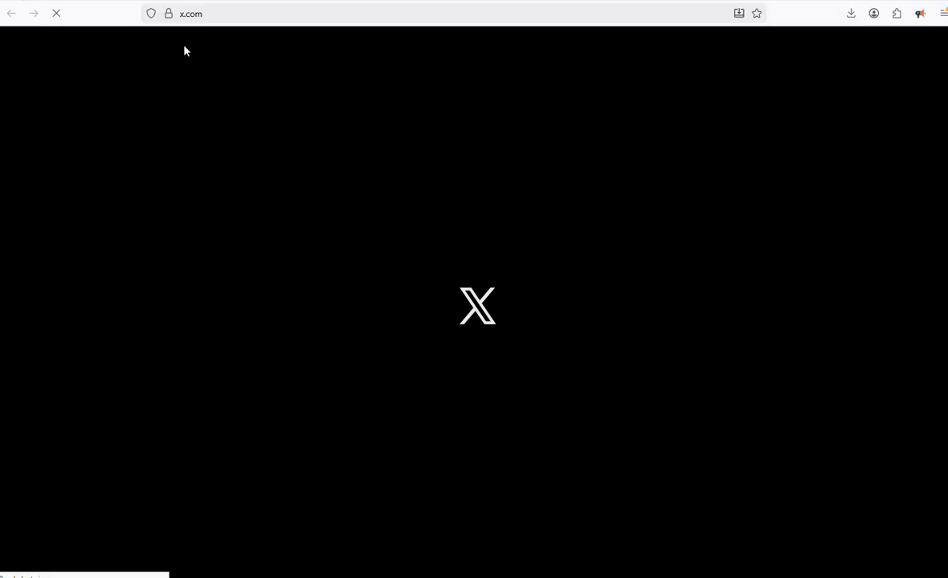
key(ctrl+w)
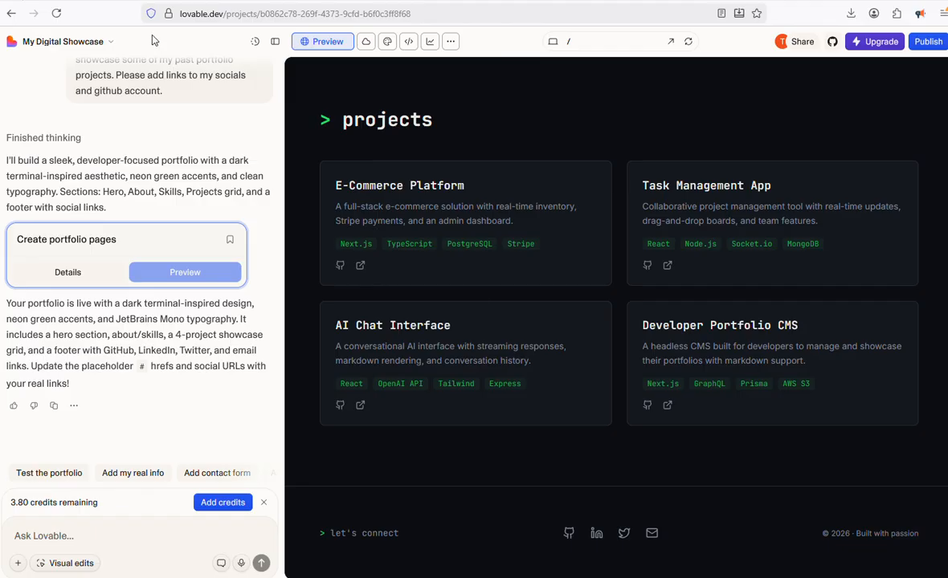
click(653, 534)
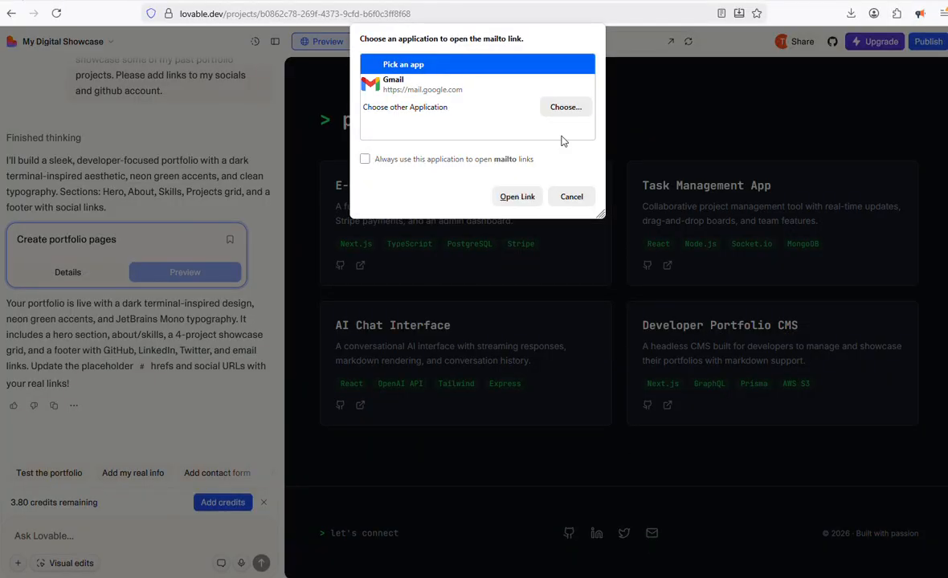
click(571, 197)
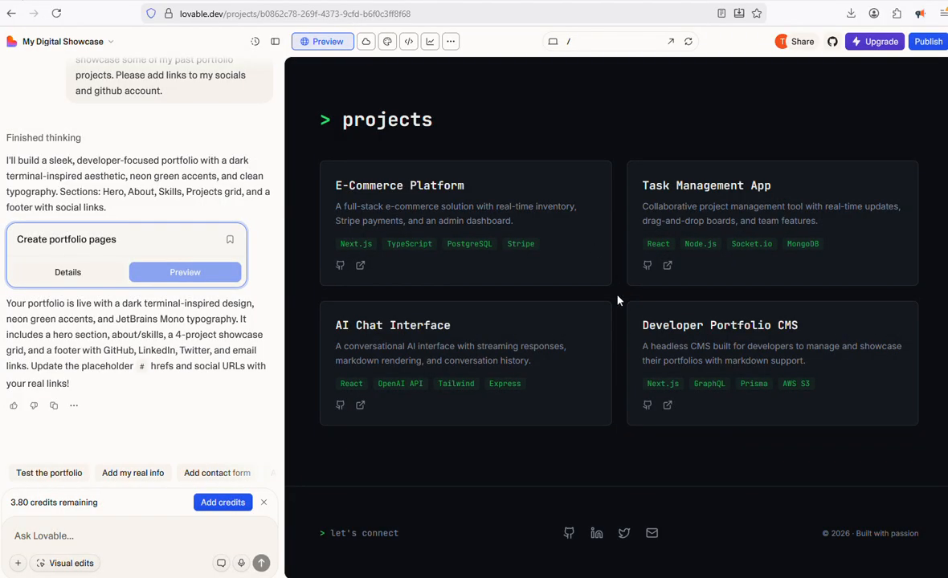
Test the external link on the E-Commerce Platform project card twice, returning to the projects section each time
scroll(613, 339, up, 1)
scroll(613, 339, up, 1)
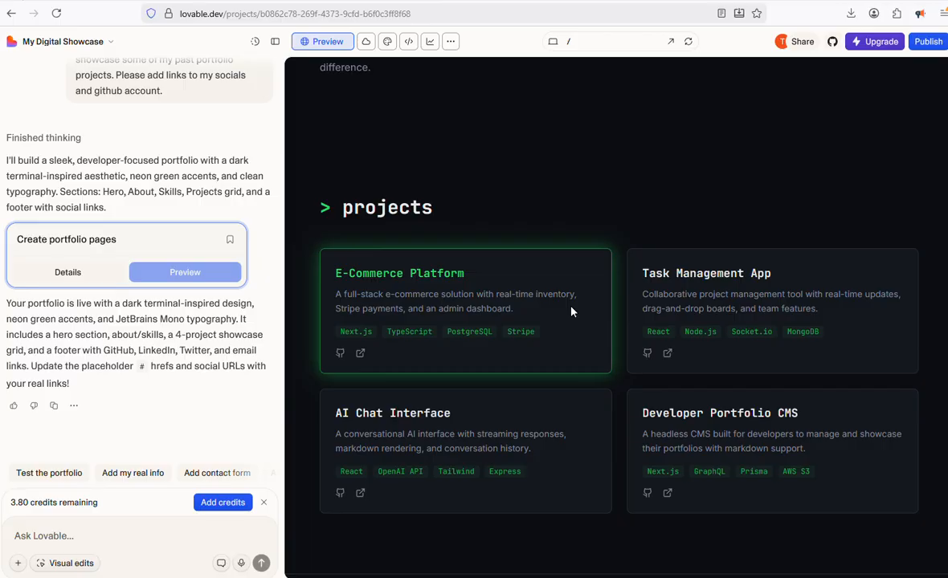
scroll(569, 310, down, 1)
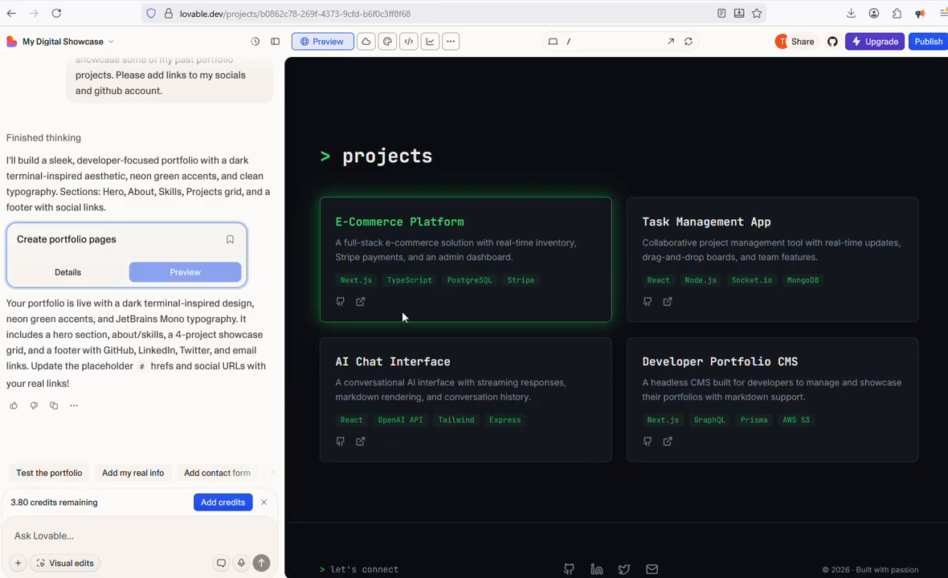
click(360, 302)
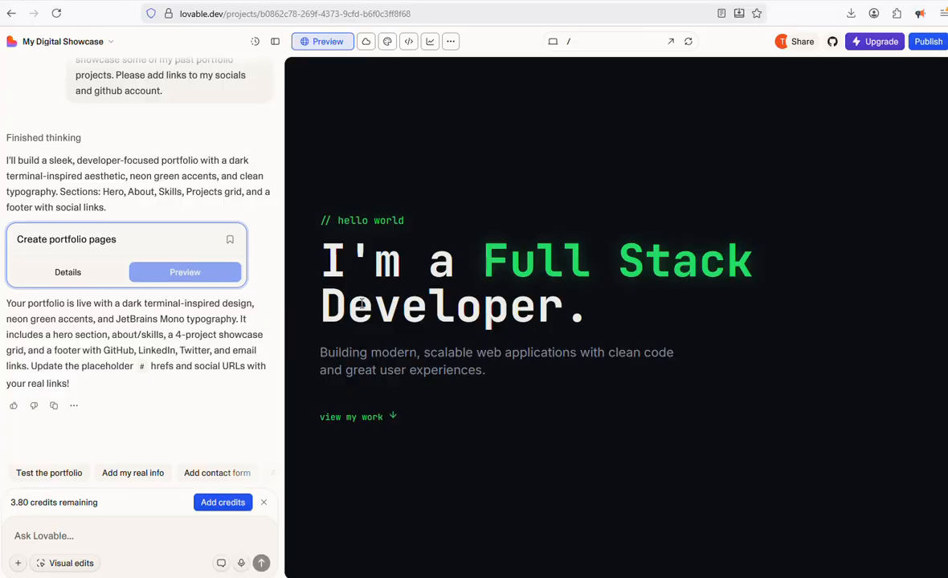
scroll(362, 304, down, 5)
scroll(362, 303, down, 4)
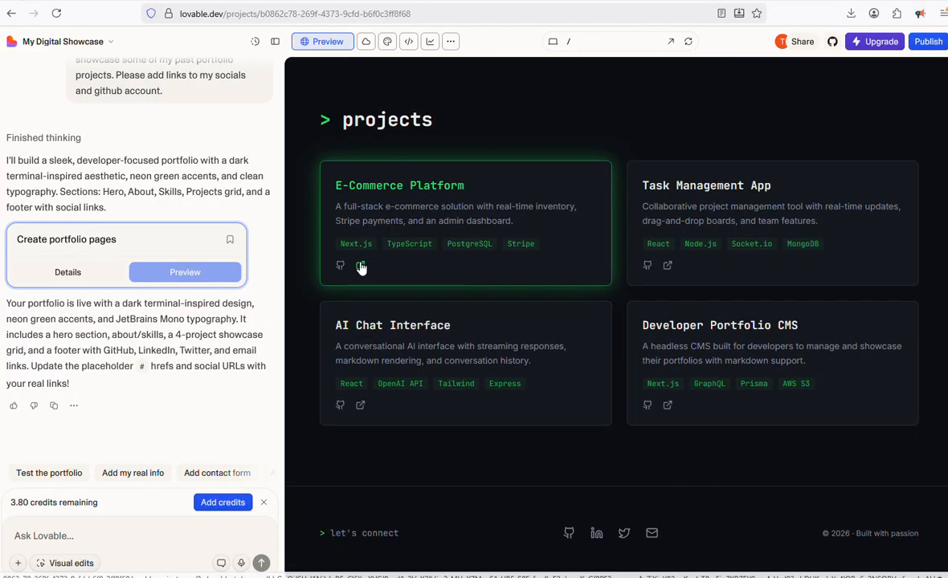
click(361, 266)
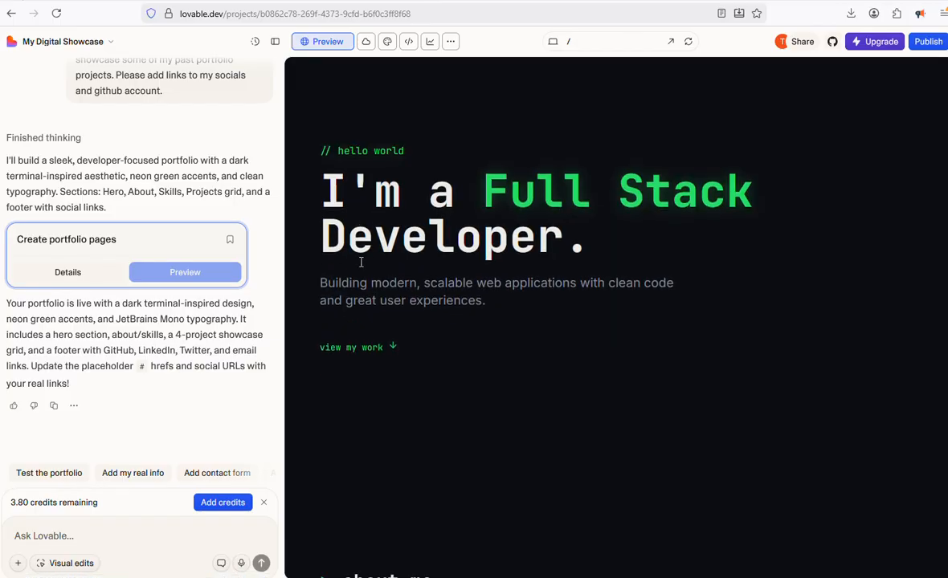
scroll(360, 262, down, 7)
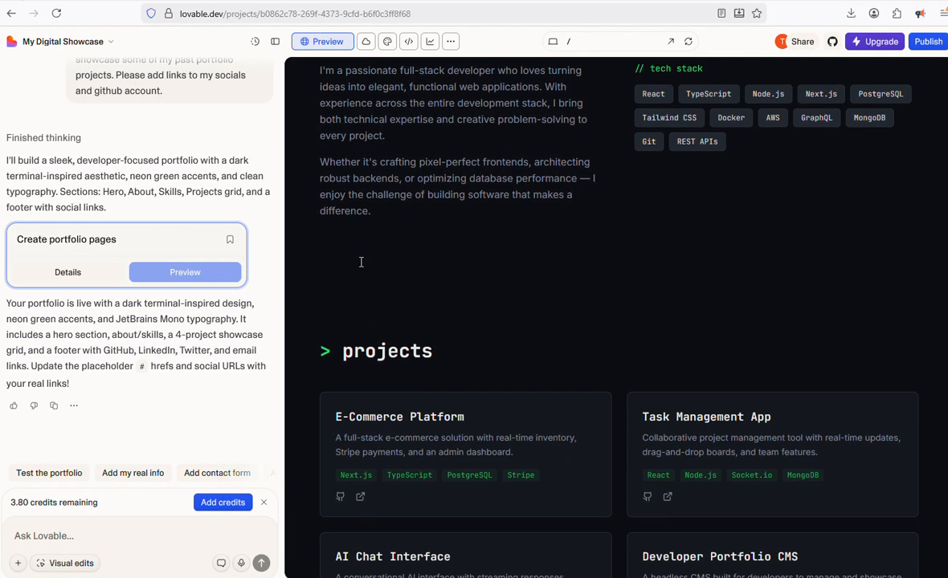
scroll(361, 267, down, 2)
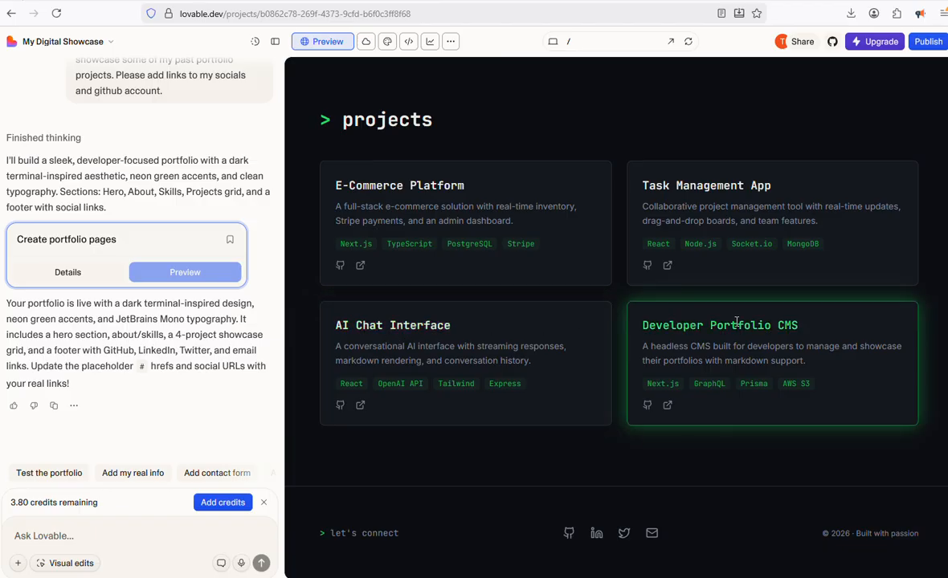
Review the generated portfolio again, from the hero heading through the about_me text and tech stack to the project cards and footer
scroll(719, 214, up, 10)
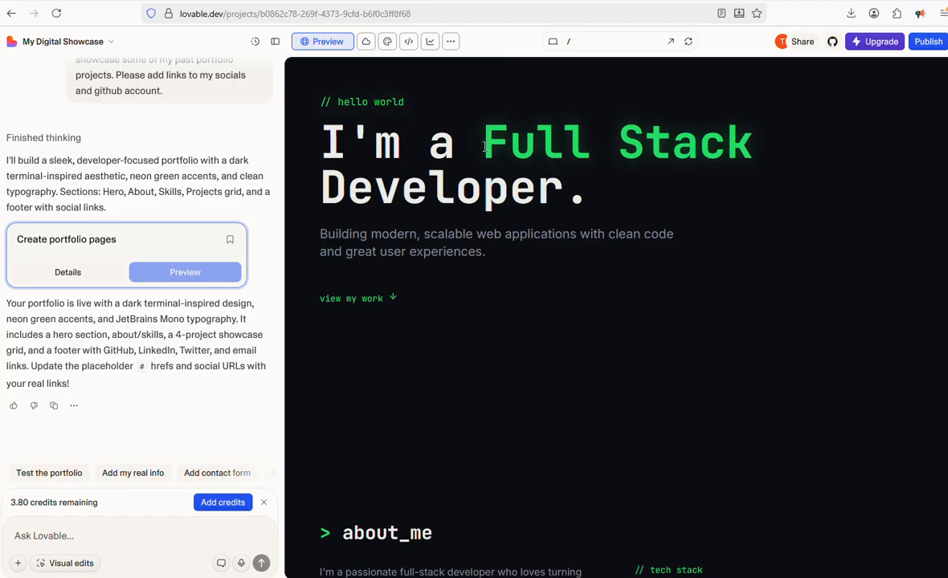
scroll(485, 147, down, 1)
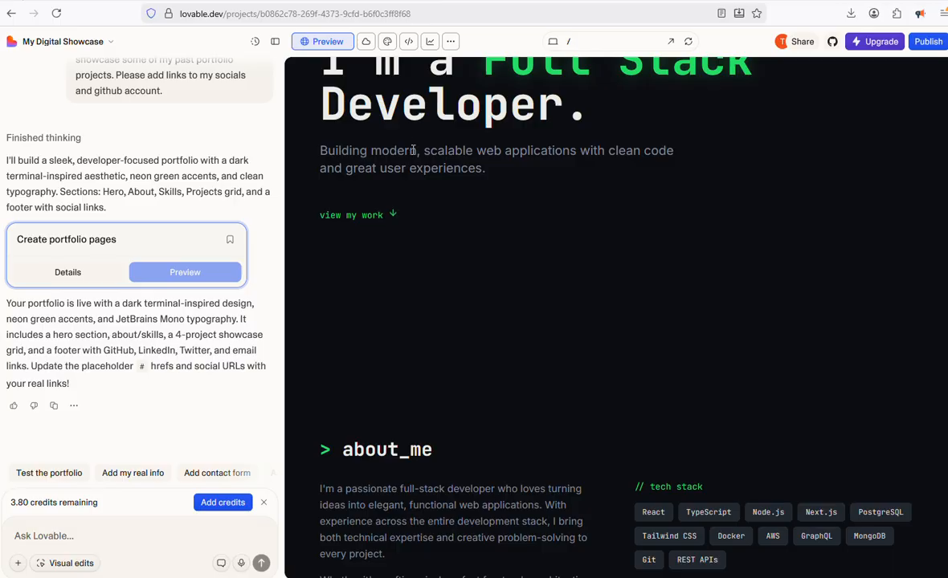
scroll(413, 151, down, 3)
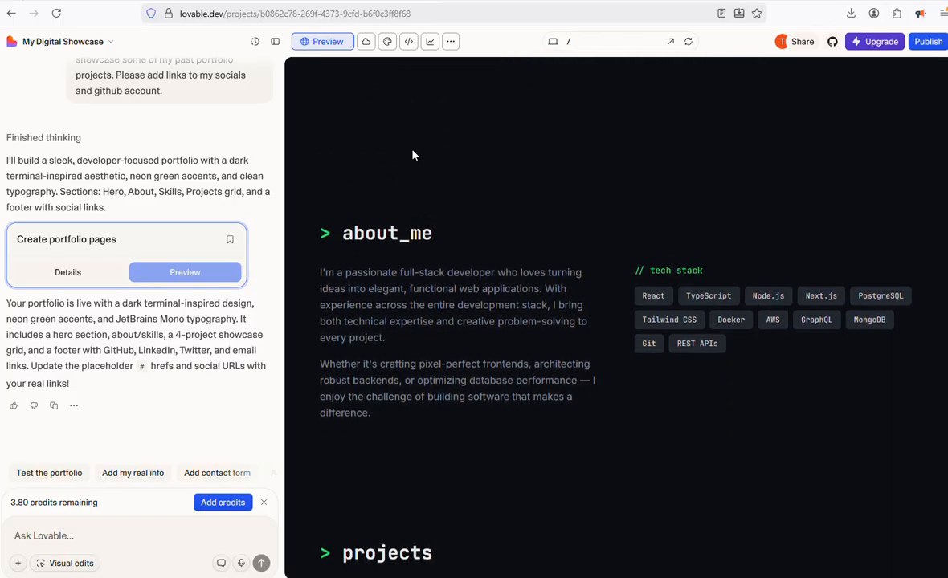
scroll(401, 266, down, 1)
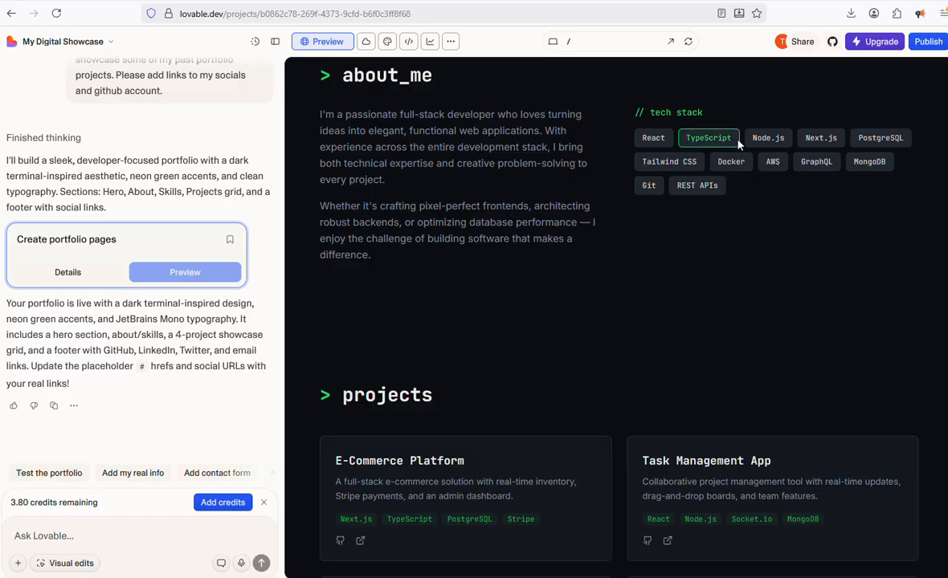
scroll(780, 187, down, 3)
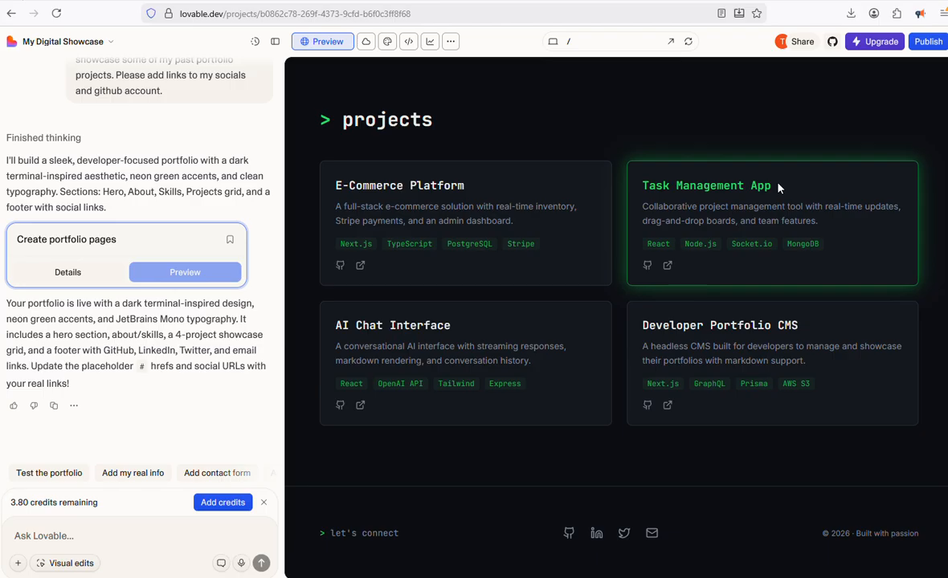
scroll(778, 187, up, 7)
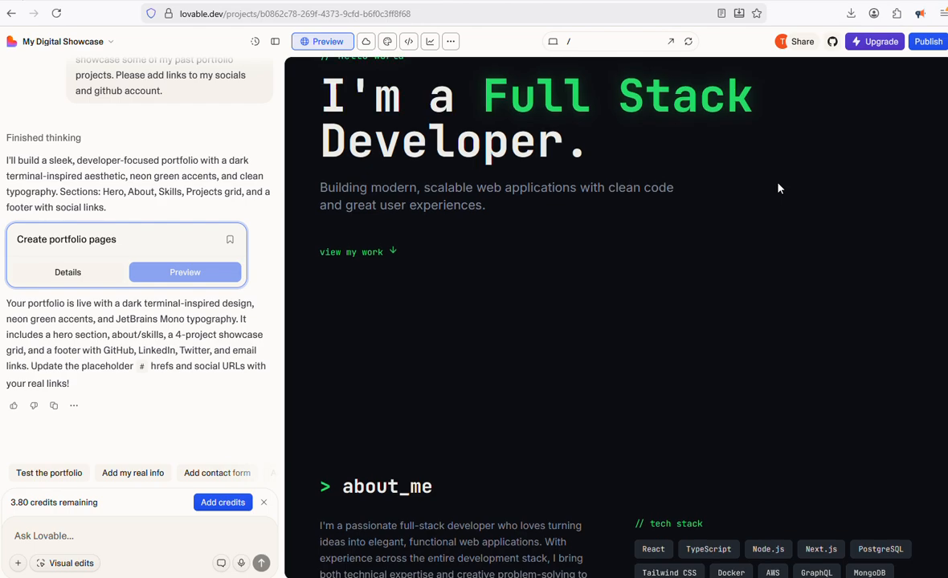
scroll(778, 188, down, 4)
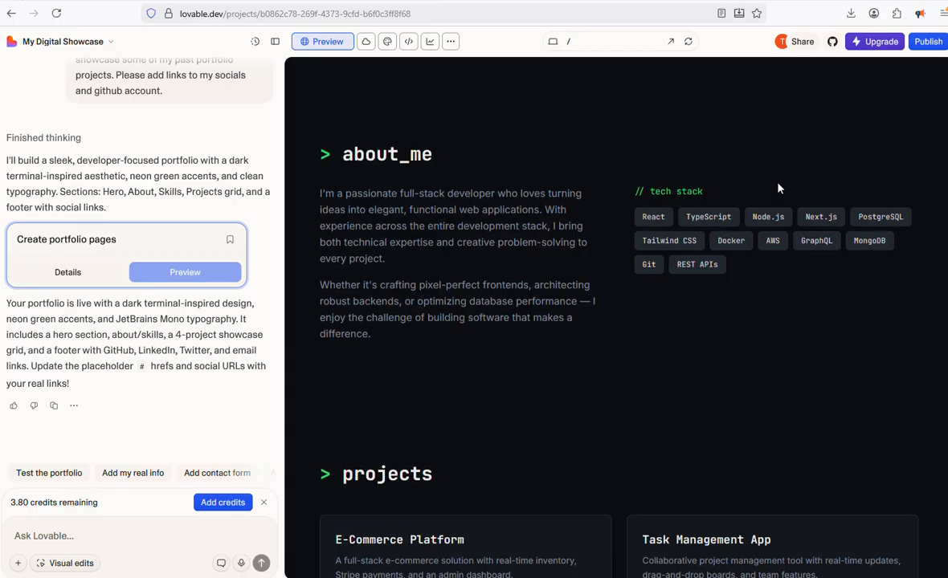
scroll(777, 188, up, 2)
scroll(622, 355, down, 4)
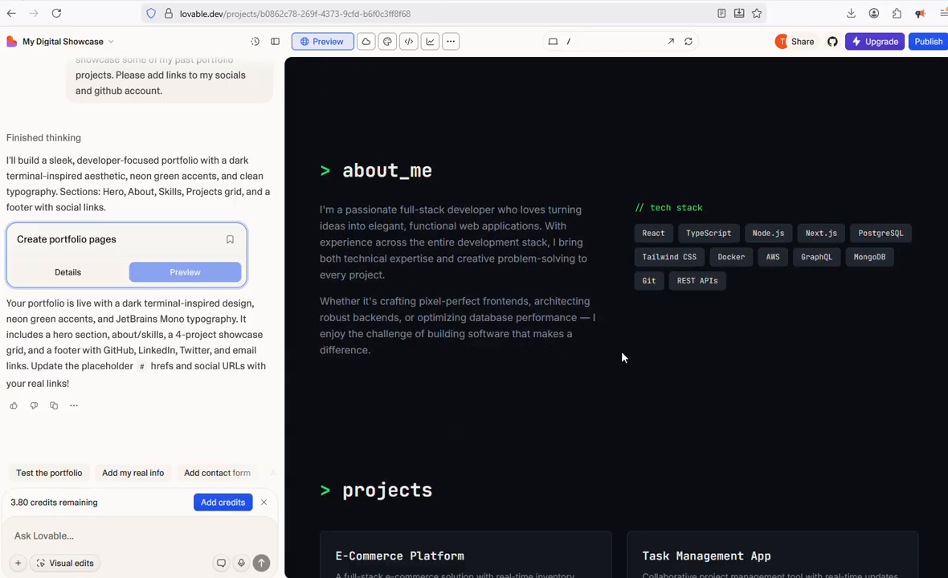
scroll(612, 284, down, 2)
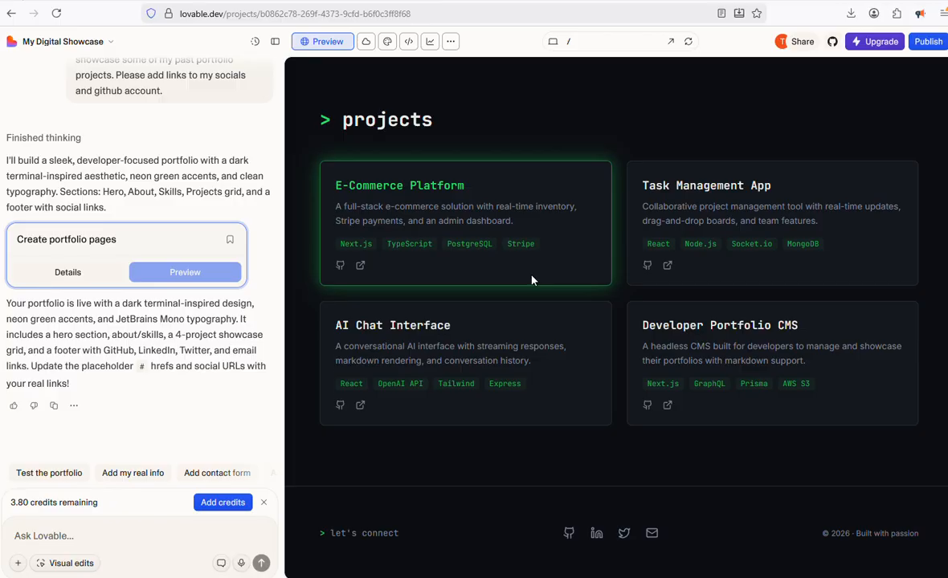
scroll(531, 279, up, 1)
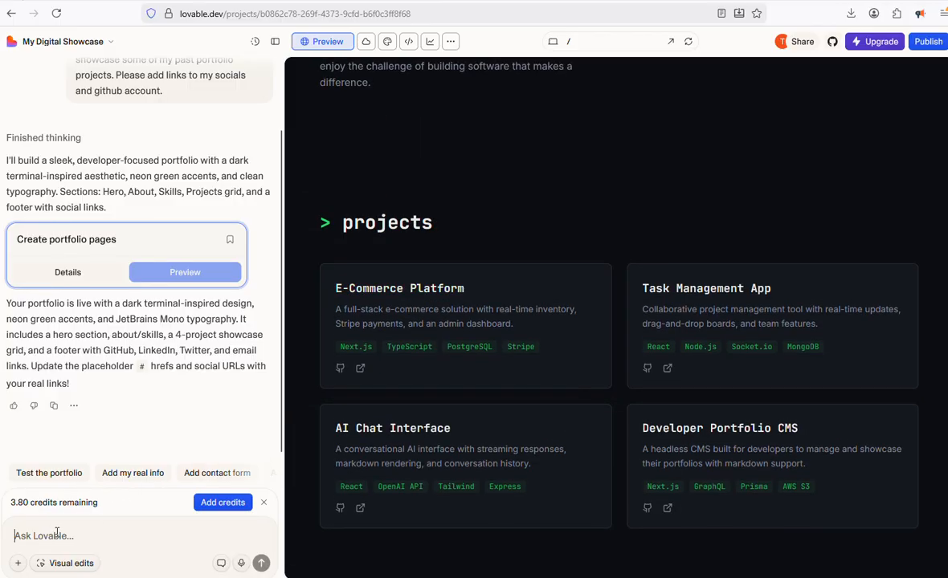
scroll(510, 277, up, 3)
scroll(510, 286, down, 4)
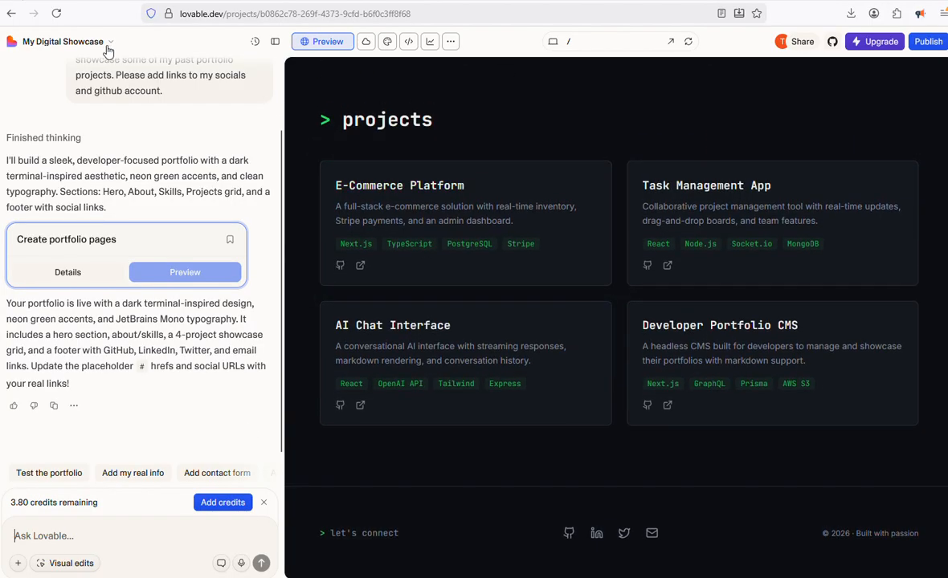
Leave the My Digital Showcase project for the dashboard and browse the website templates offered there
click(100, 38)
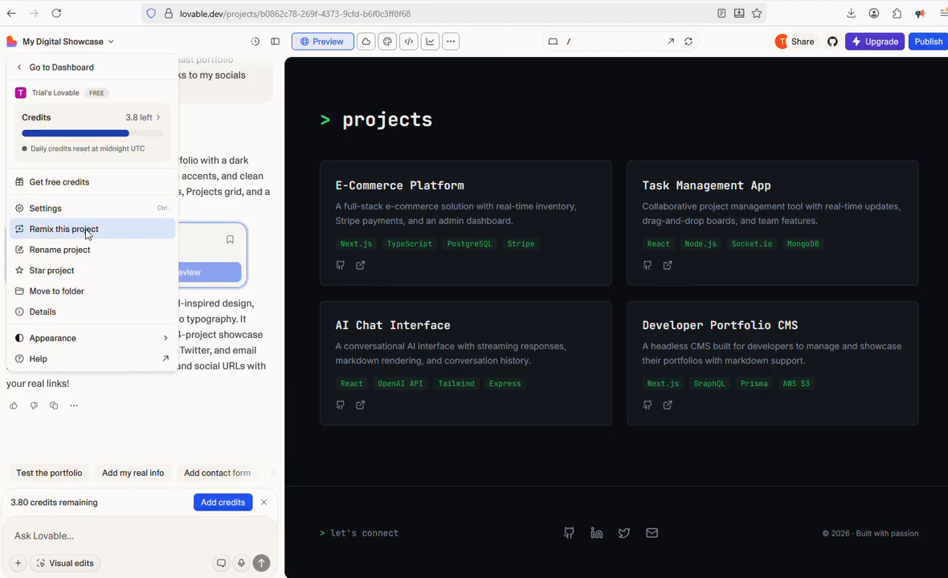
click(56, 69)
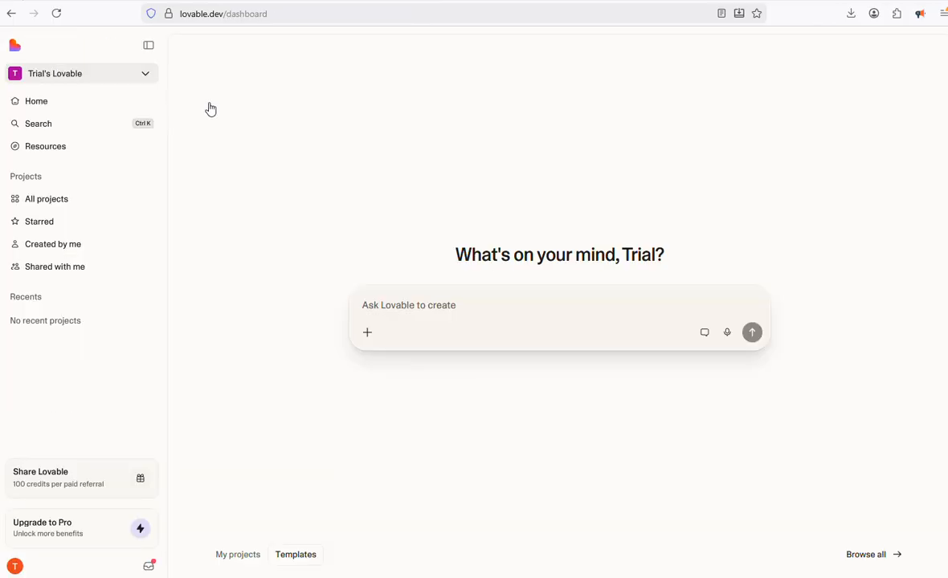
scroll(311, 219, down, 6)
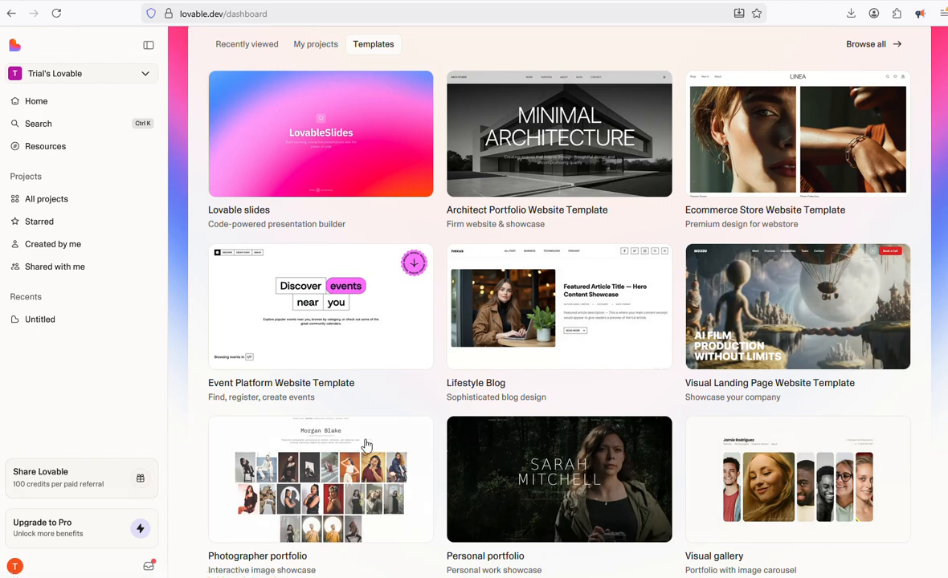
scroll(369, 446, down, 1)
scroll(370, 446, down, 5)
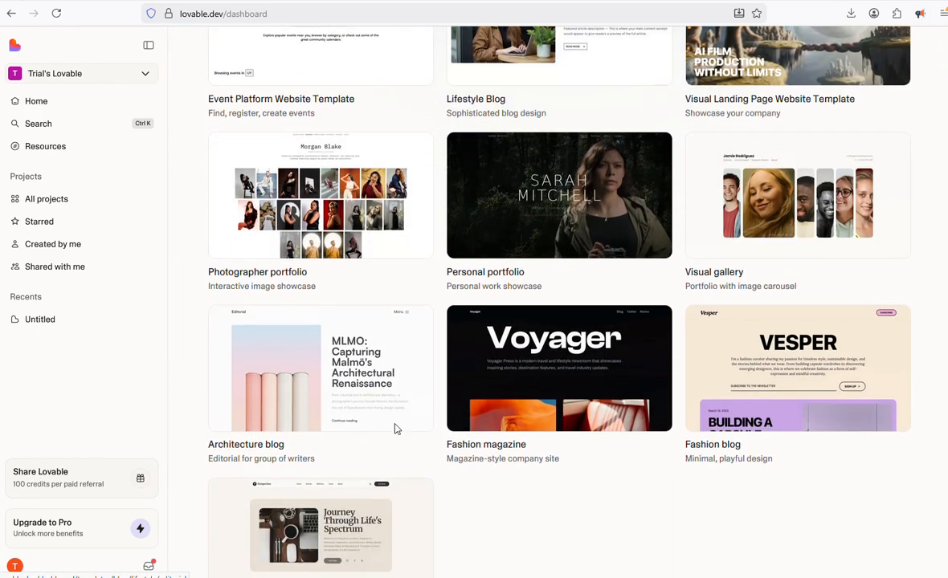
Preview the Personal portfolio template and create a new project named TRIAL PROFILE from it
scroll(482, 380, up, 3)
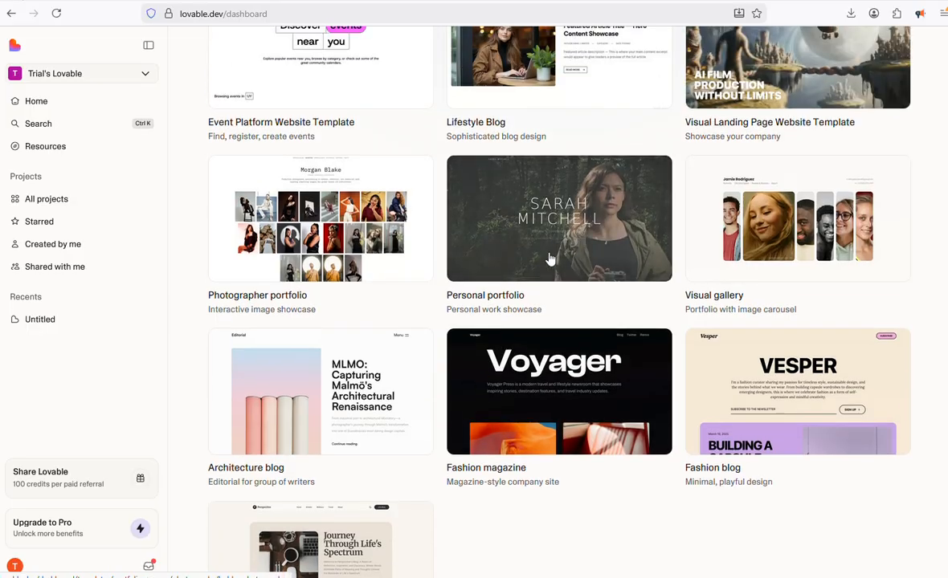
click(584, 208)
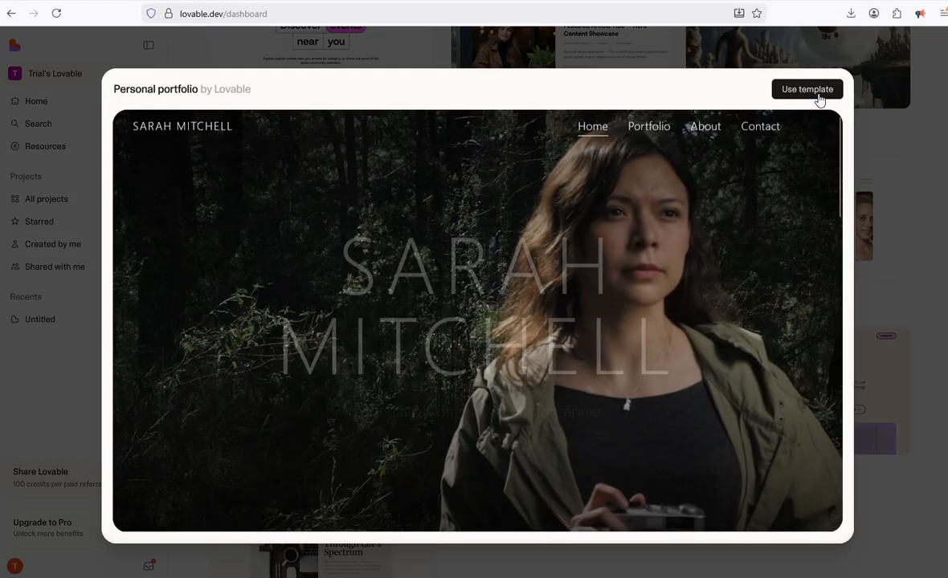
click(812, 93)
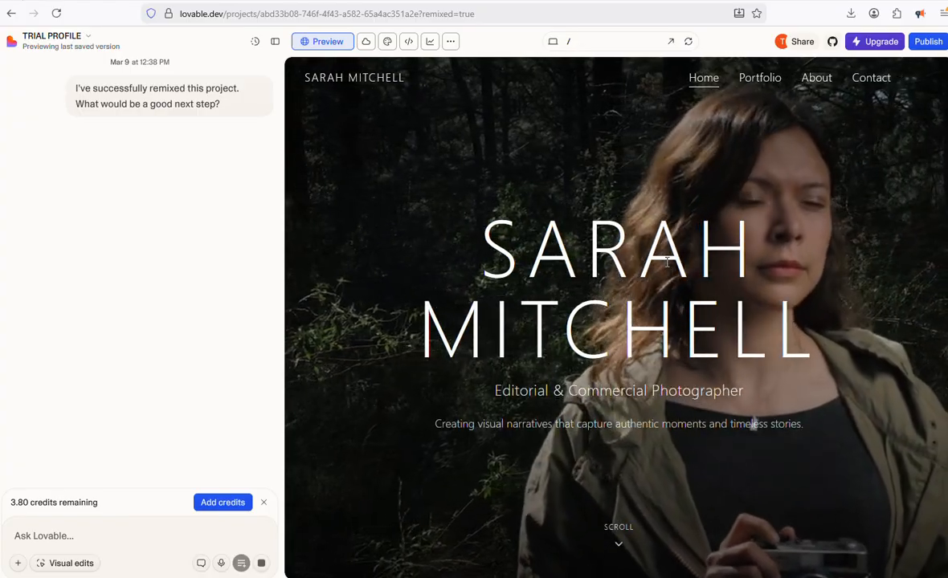
Review the template's home page from the hero through About My Work and the project gallery to the footer
scroll(667, 262, down, 3)
scroll(643, 249, down, 2)
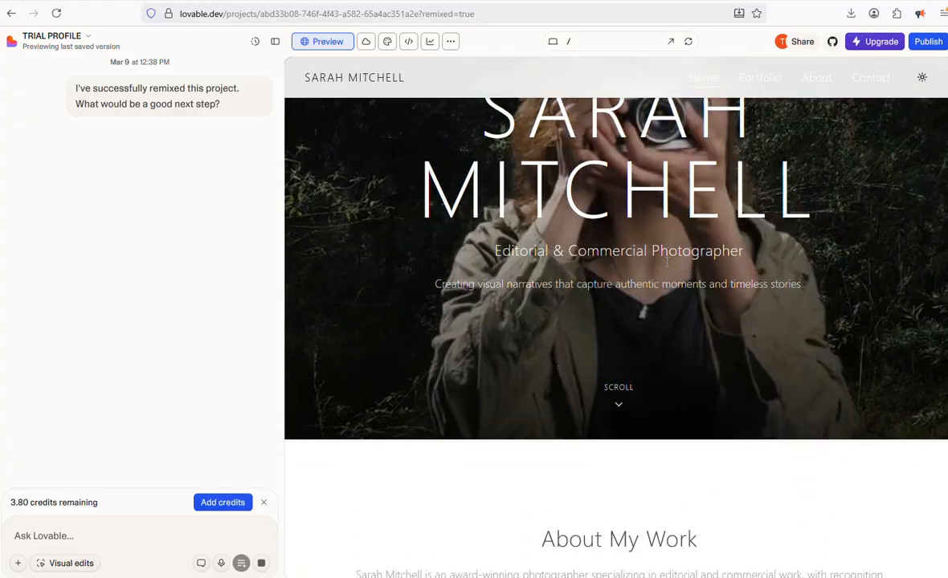
scroll(617, 233, down, 3)
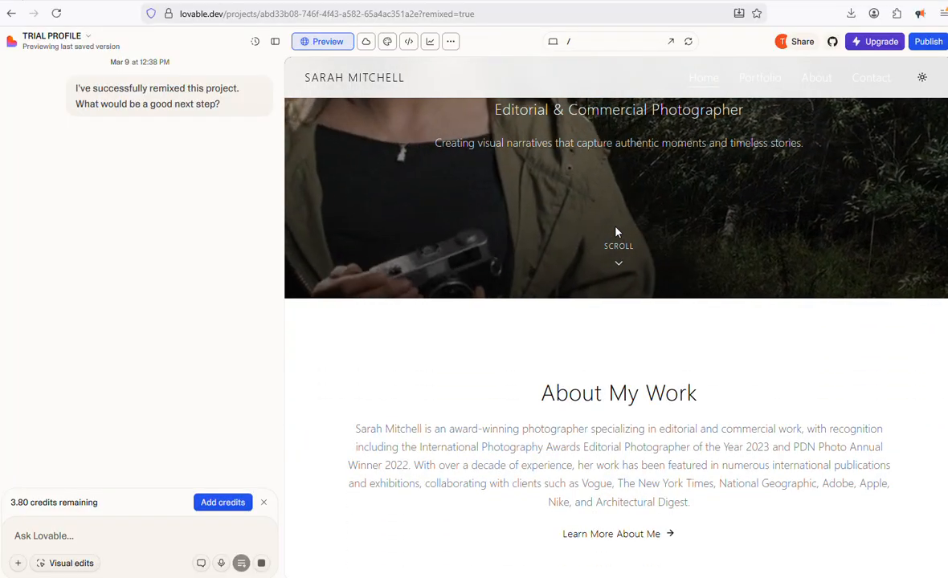
scroll(608, 208, down, 2)
scroll(609, 209, up, 7)
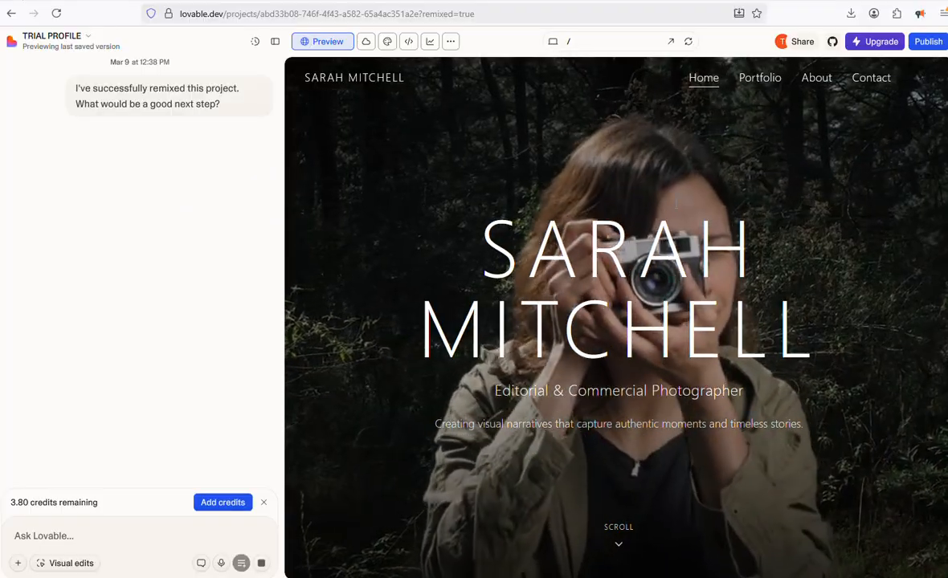
scroll(683, 204, down, 2)
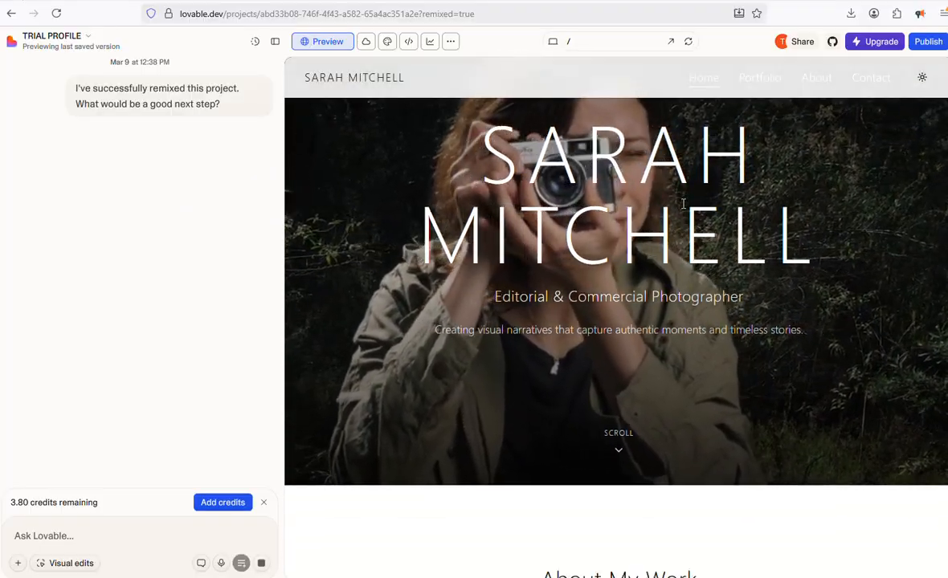
scroll(684, 206, down, 8)
scroll(684, 209, down, 5)
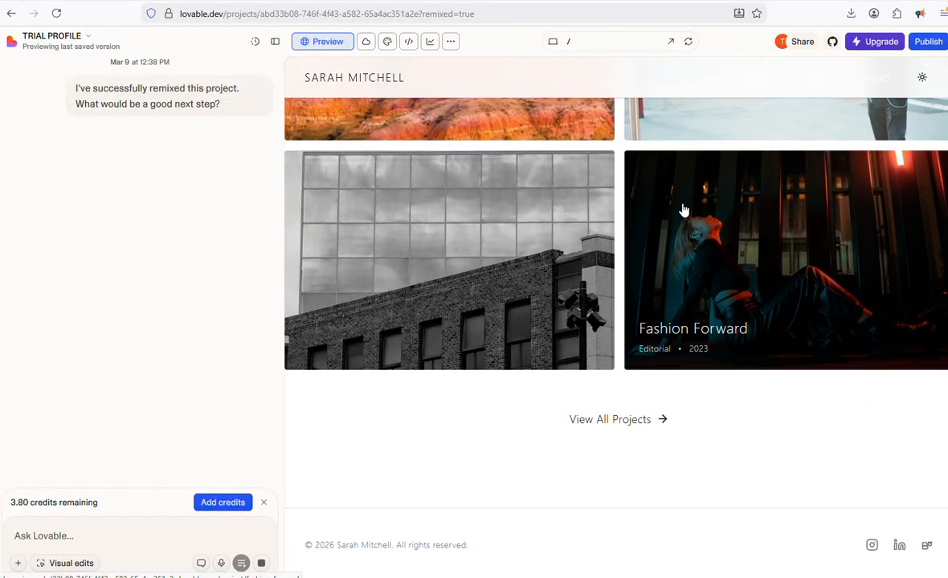
scroll(684, 209, up, 15)
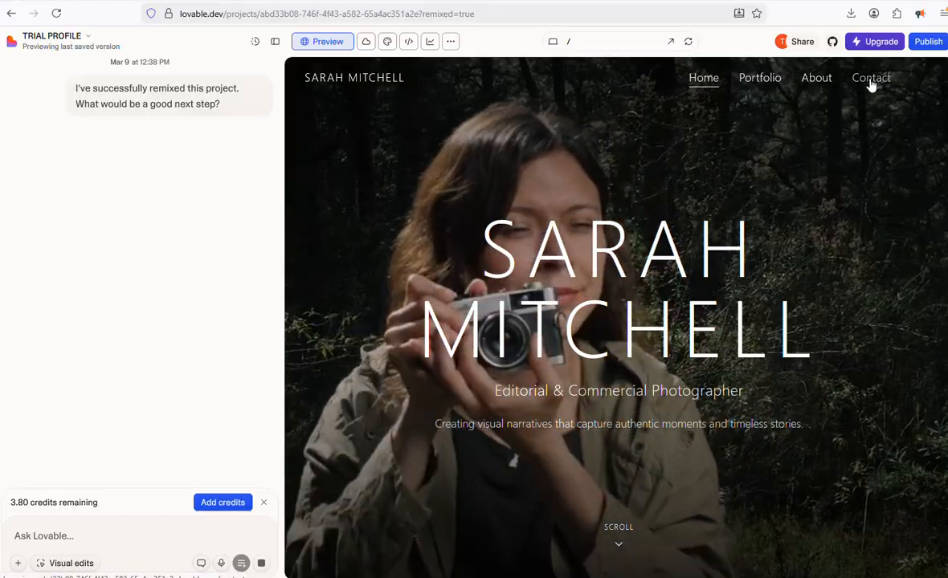
View the Contact page with its message form, and return to the home page to check the hero and About My Work
click(870, 80)
scroll(853, 181, down, 5)
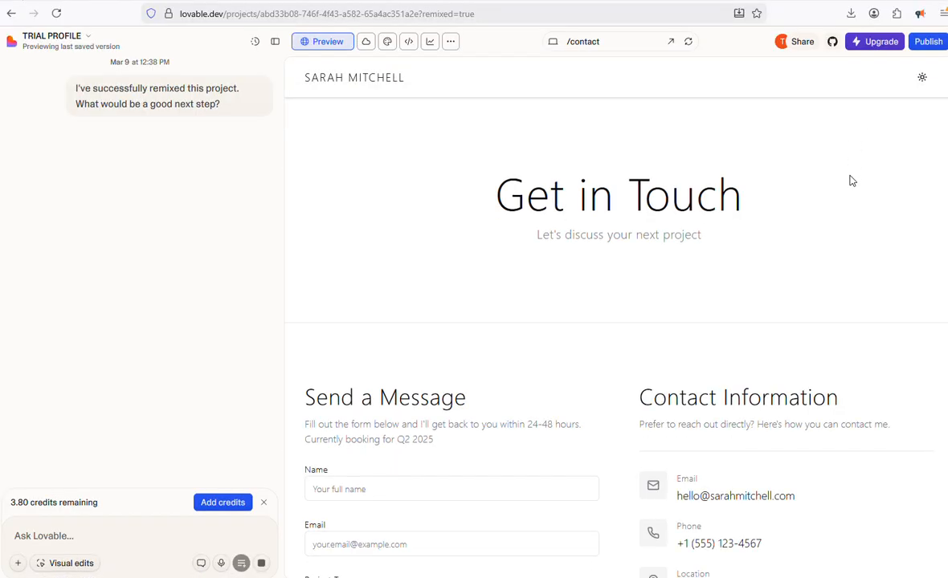
scroll(853, 179, up, 5)
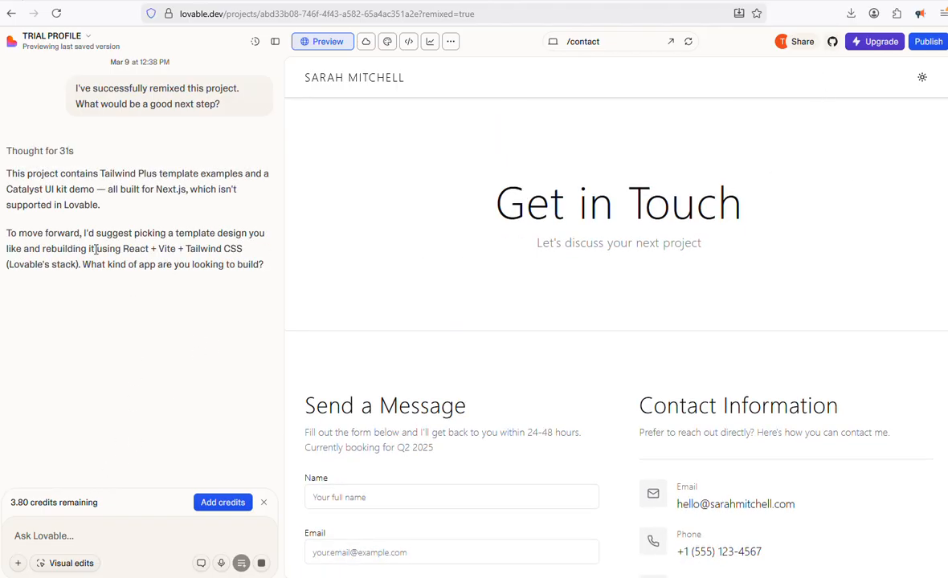
scroll(514, 170, down, 5)
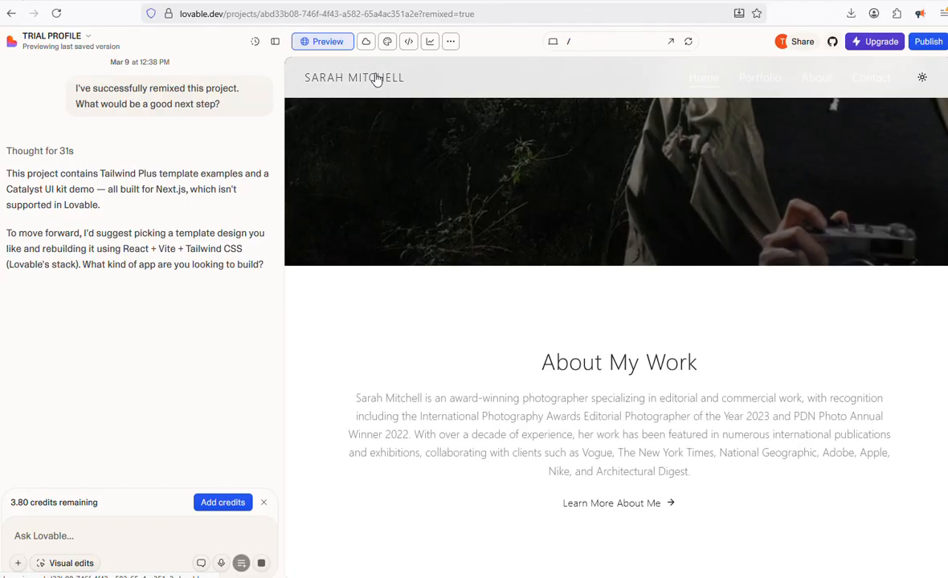
scroll(531, 165, up, 5)
scroll(533, 169, down, 1)
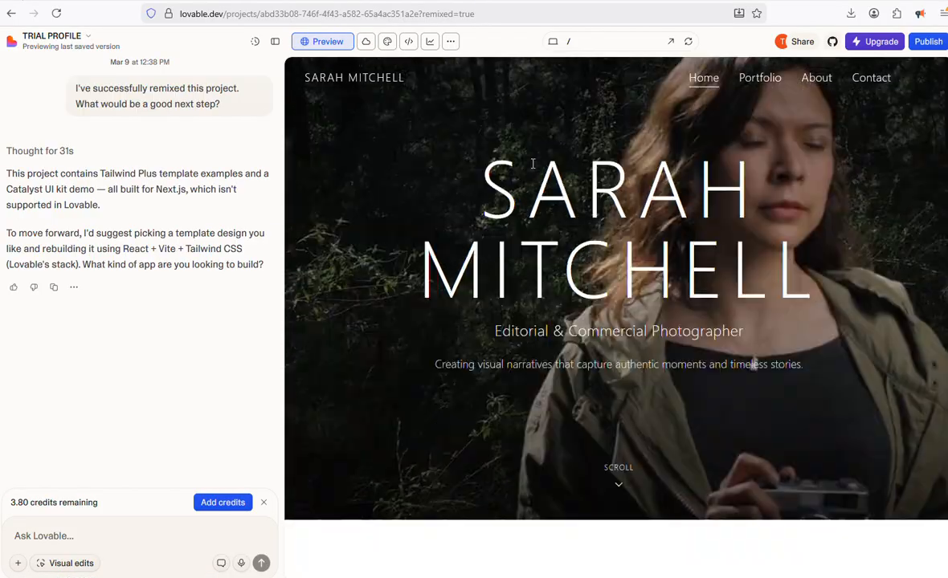
Write a chat request to change the photographer's name in the hero section to the replacement full name
click(112, 532)
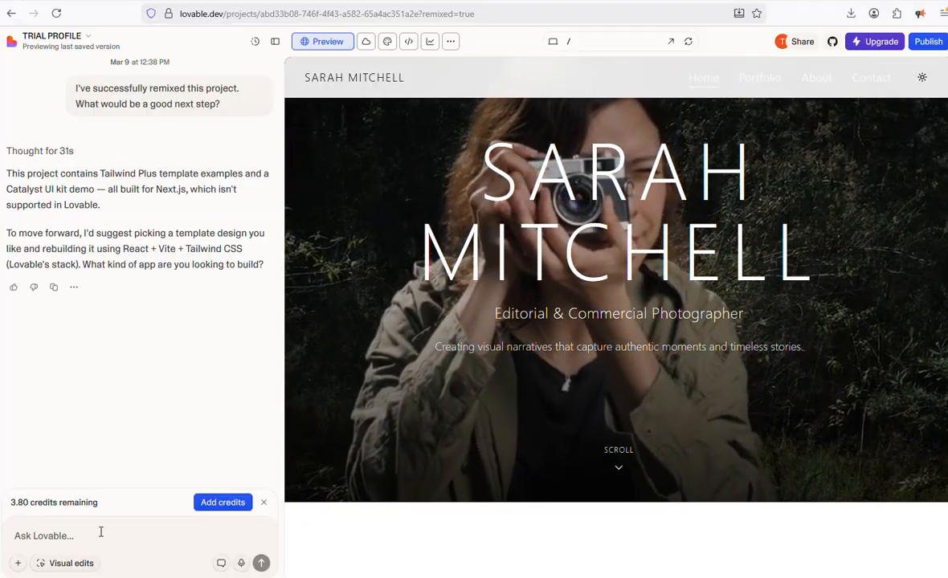
text(For th)
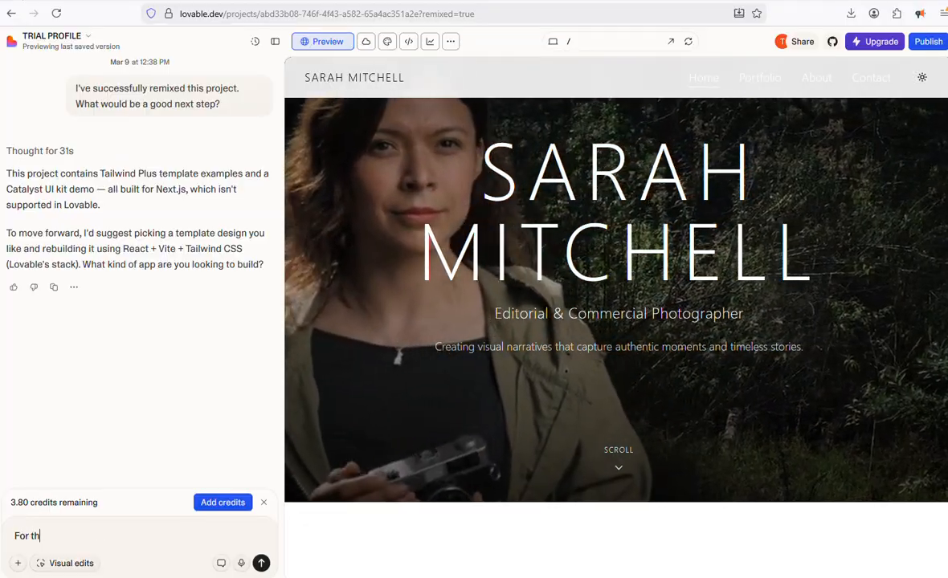
text(e header)
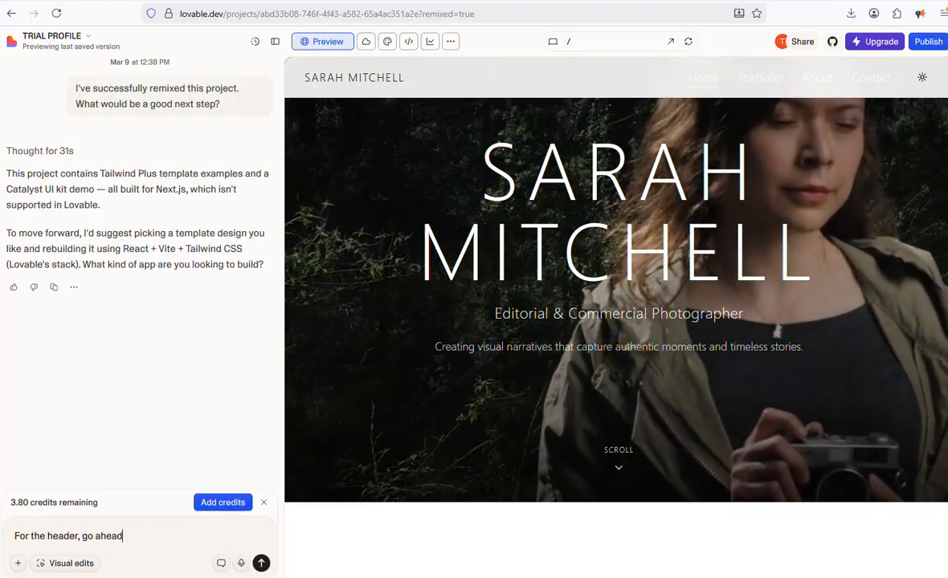
key(BackSpace)
key(BackSpace)
key(BackSpace)
key(BackSpace)
key(BackSpace)
key(BackSpace)
key(BackSpace)
key(BackSpace)
key(BackSpace)
key(BackSpace)
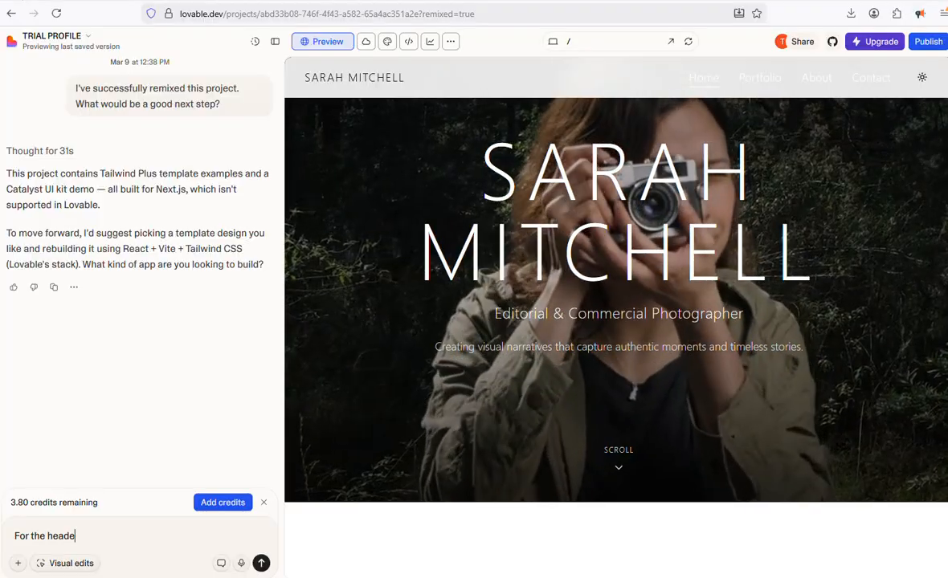
key(BackSpace)
key(BackSpace)
key(BackSpace)
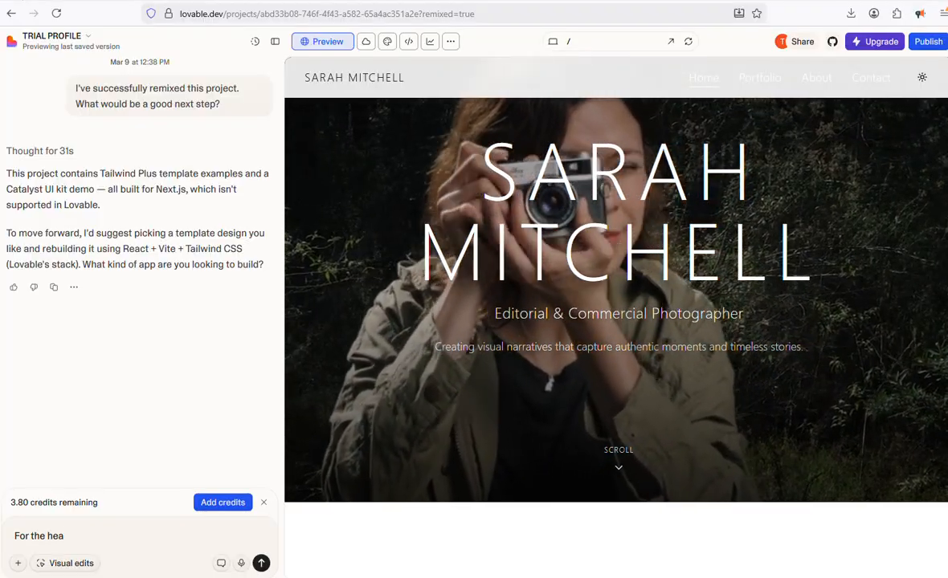
text(ro section, go ahead and change the name fro)
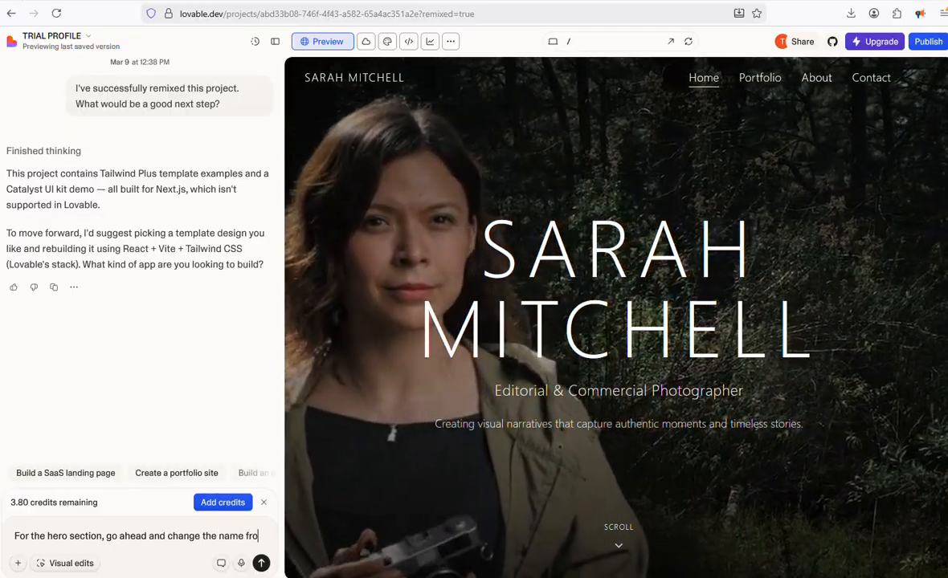
text(m)
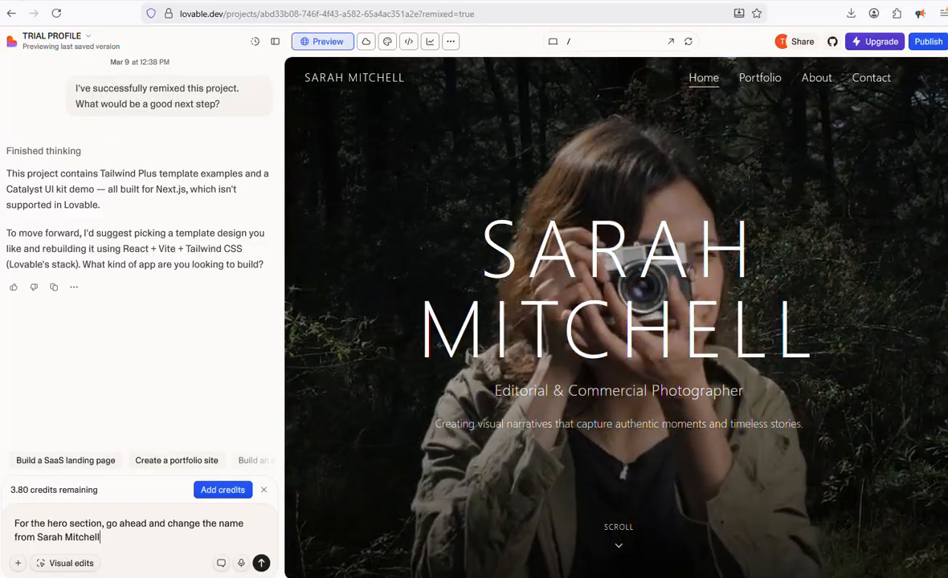
text(Sarah Mitchell)
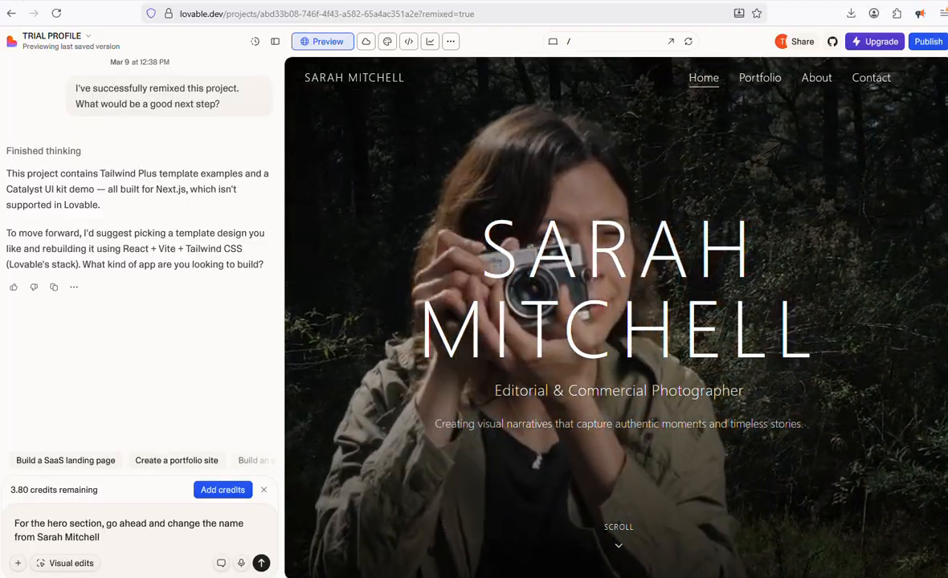
text( to Jac)
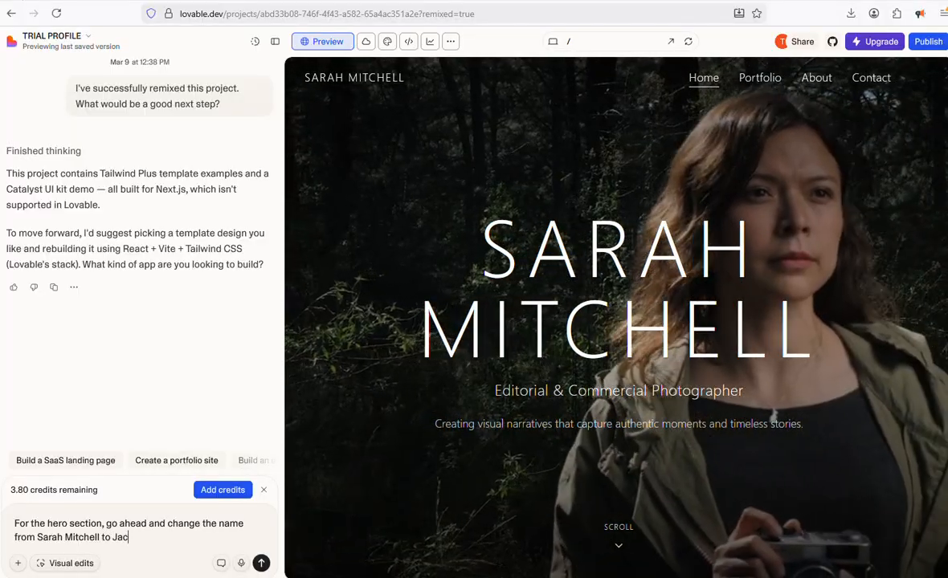
text(k Stephe)
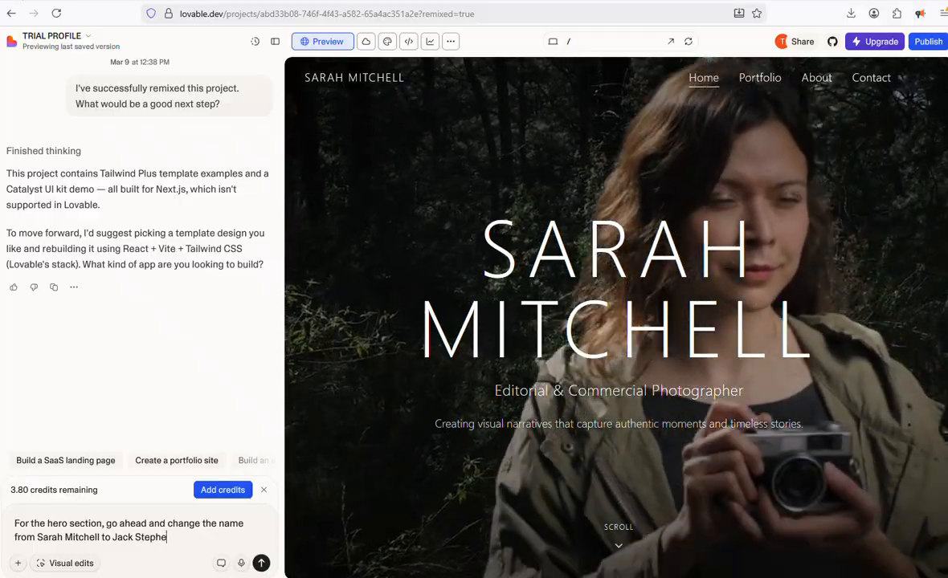
text(ns,)
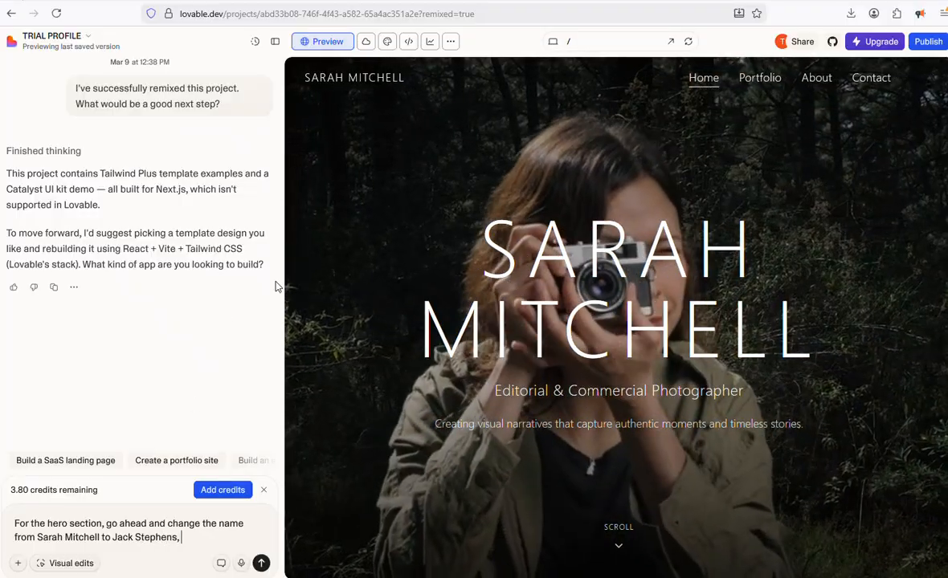
key(BackSpace)
text(.)
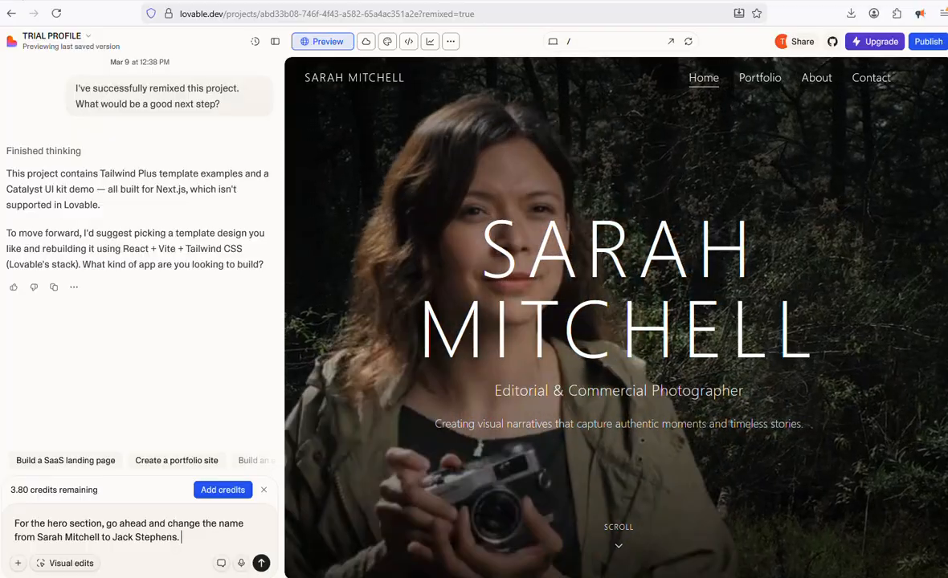
Add "Also do the same for the logo" to the chat request and send it
text( Also do the)
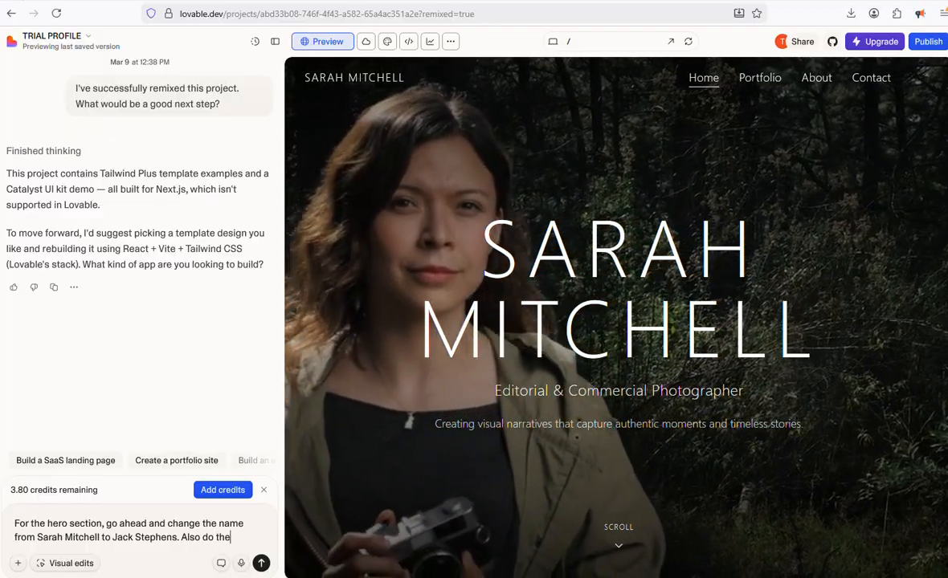
text( same for the lo)
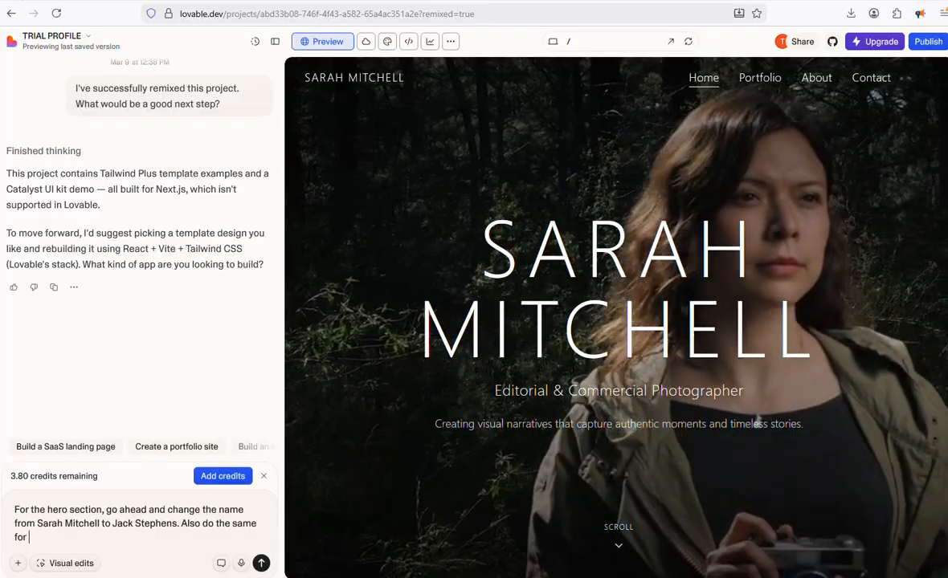
text(go)
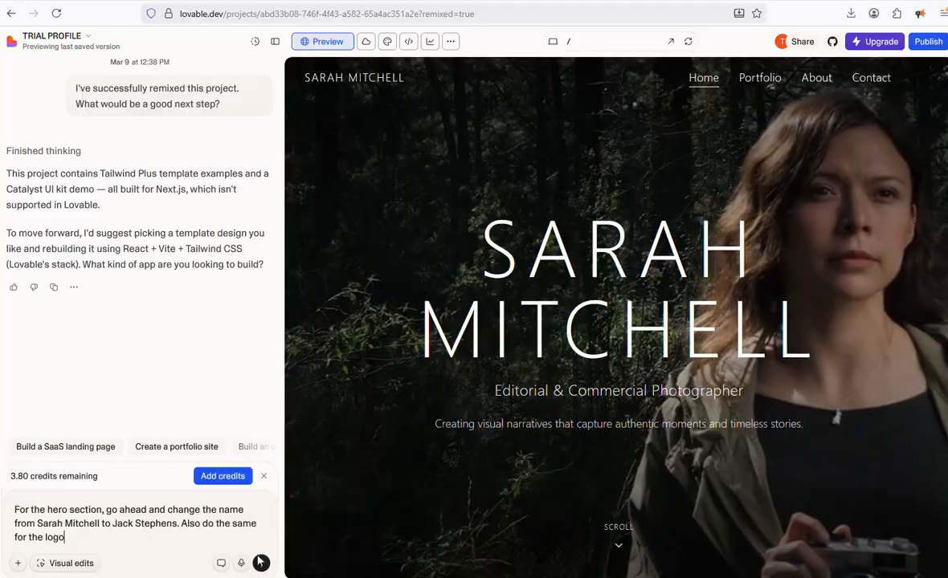
click(261, 564)
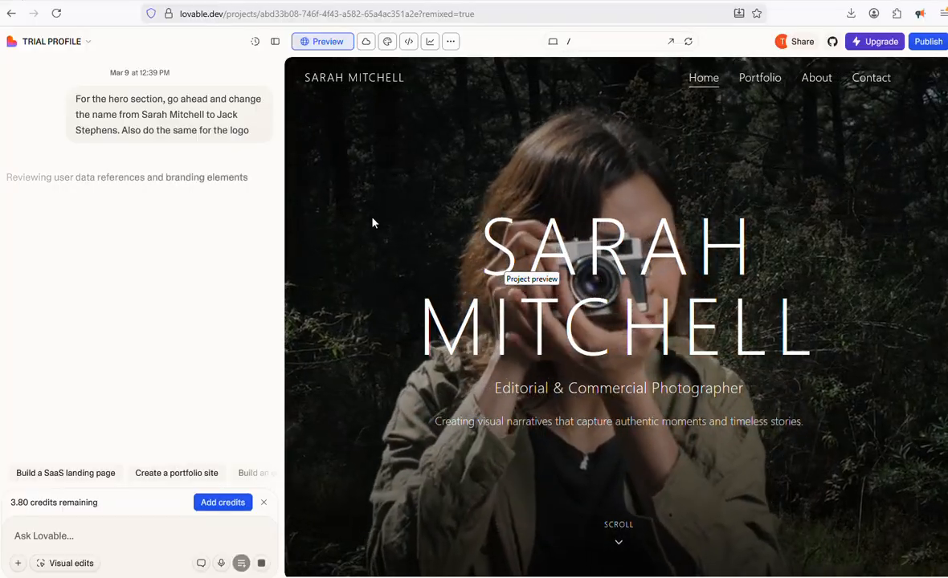
Examine the preview and chat reply for the name change in the hero, logo and About My Work text
scroll(372, 222, down, 2)
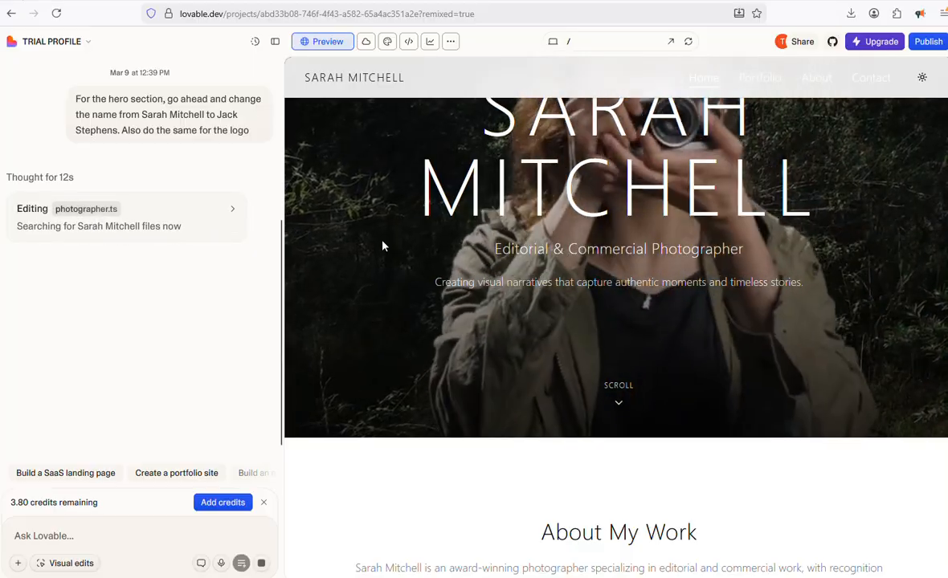
scroll(382, 247, up, 1)
scroll(382, 247, up, 2)
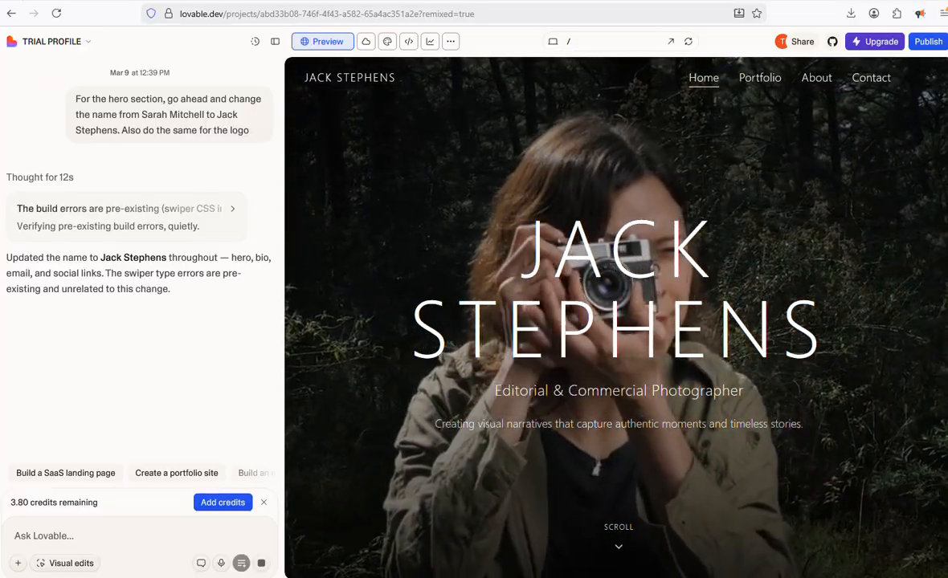
scroll(562, 273, down, 2)
scroll(538, 261, up, 2)
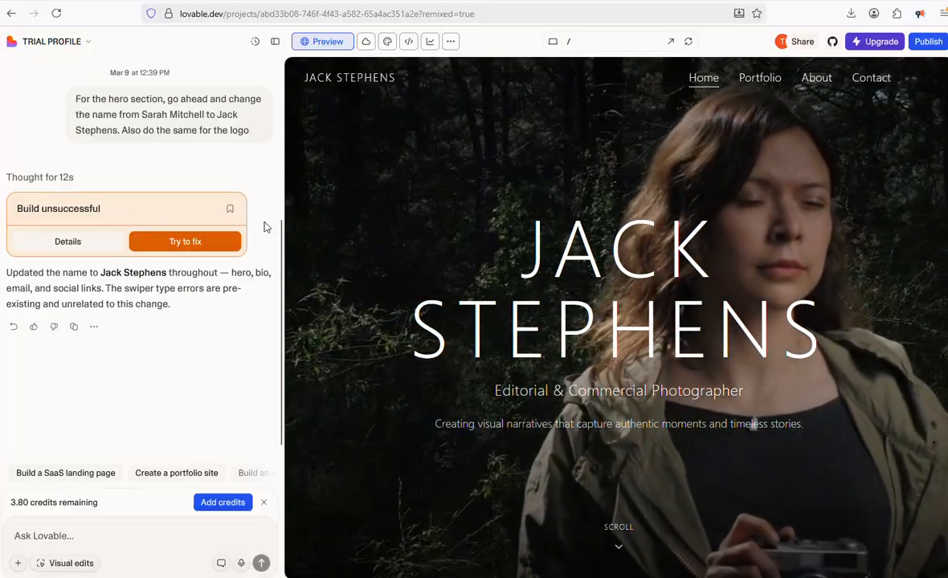
scroll(266, 228, up, 1)
scroll(266, 227, up, 1)
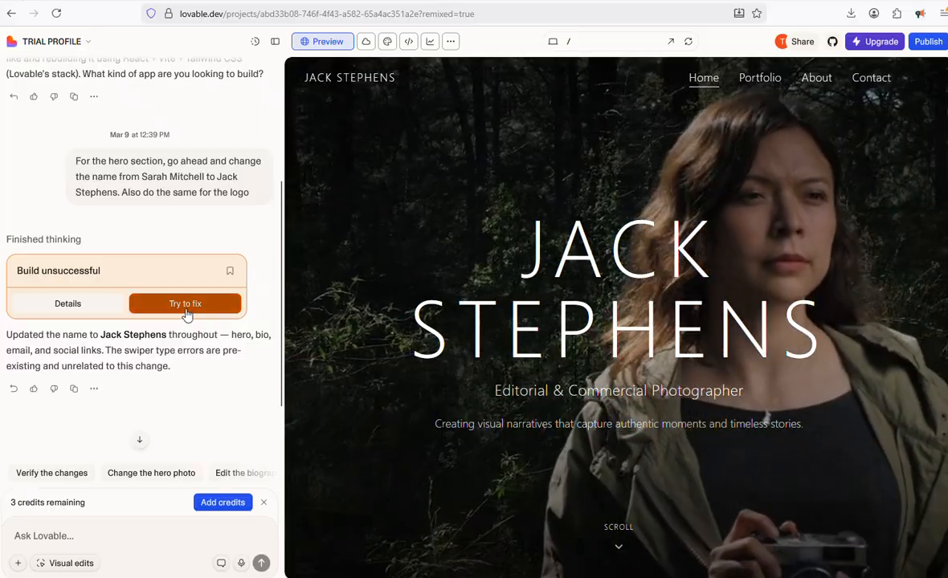
scroll(431, 287, down, 3)
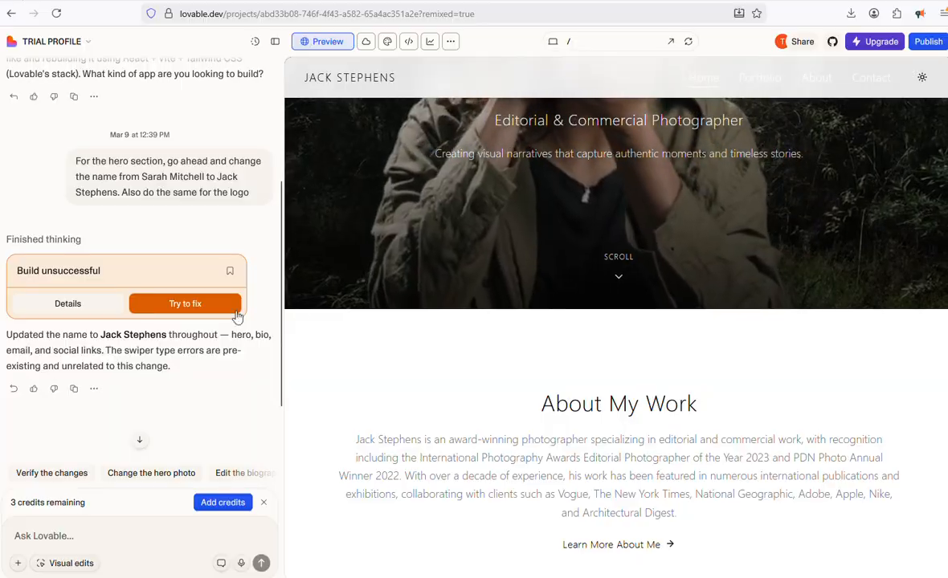
scroll(418, 299, up, 2)
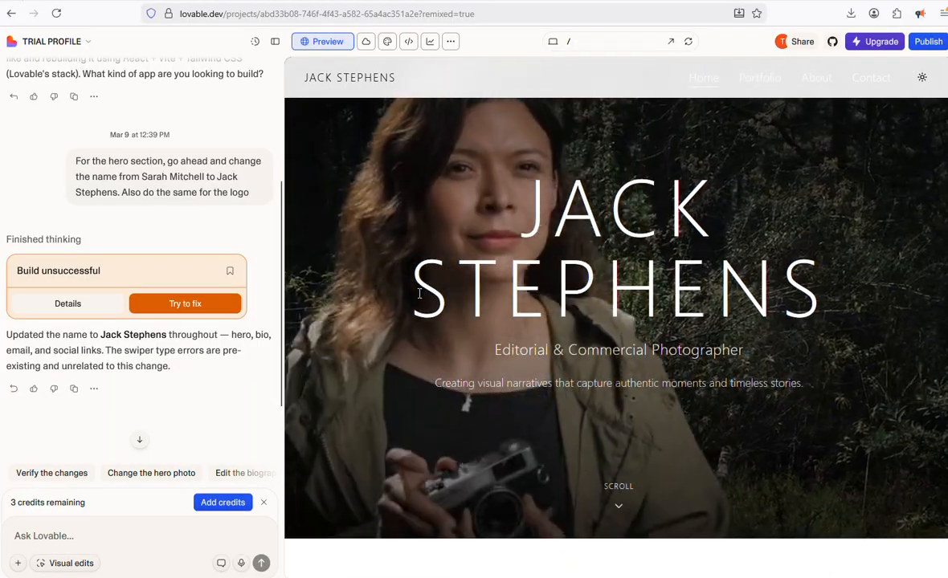
scroll(361, 306, down, 1)
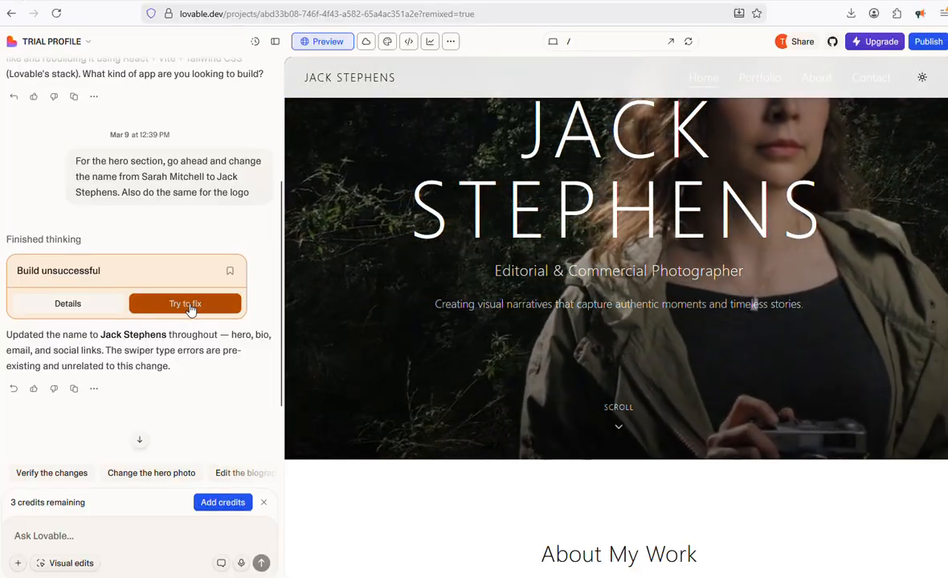
Have the unsuccessful build fixed automatically and look over the project gallery in the preview
click(191, 310)
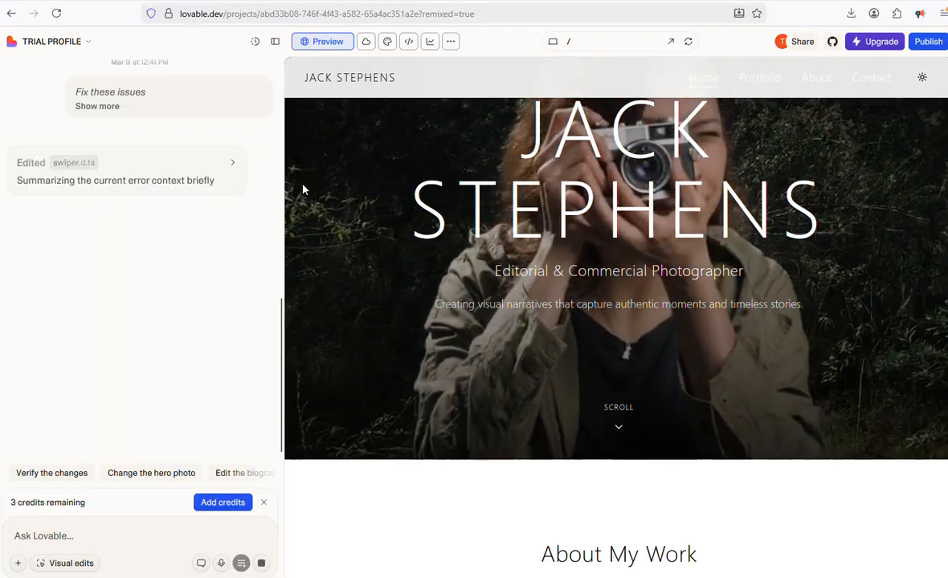
scroll(407, 200, down, 10)
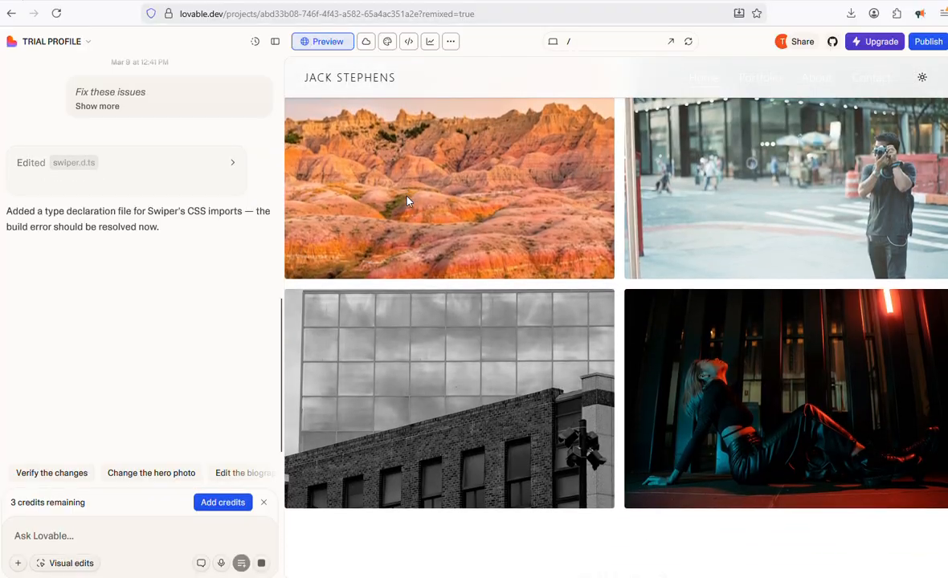
Look over the repaired page in the preview, from the project gallery and footer back to the hero section
scroll(351, 219, up, 5)
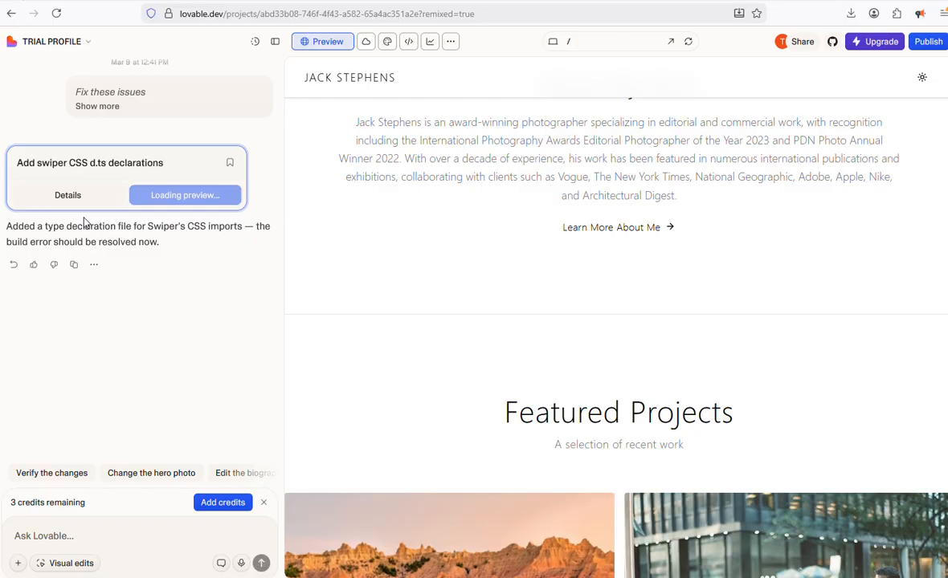
scroll(382, 218, down, 8)
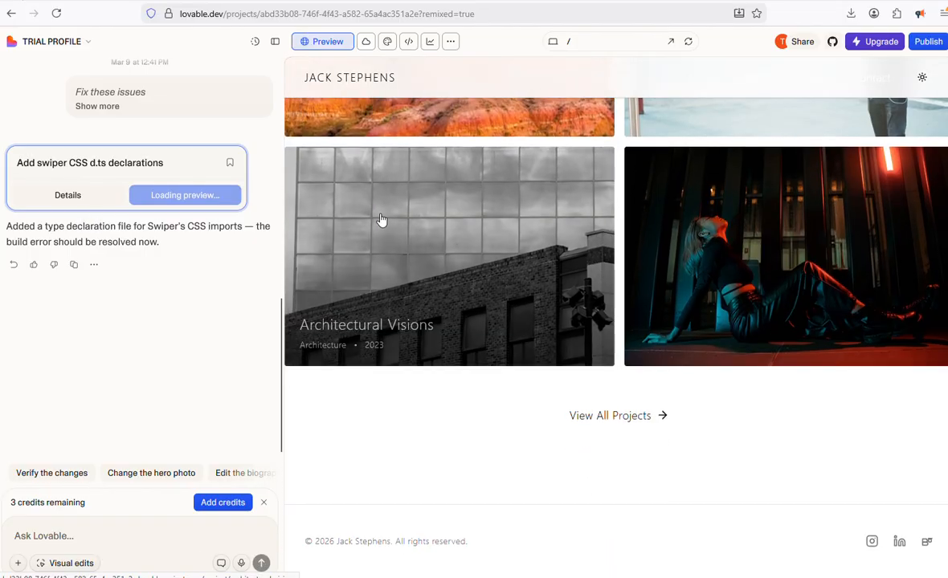
scroll(410, 259, up, 10)
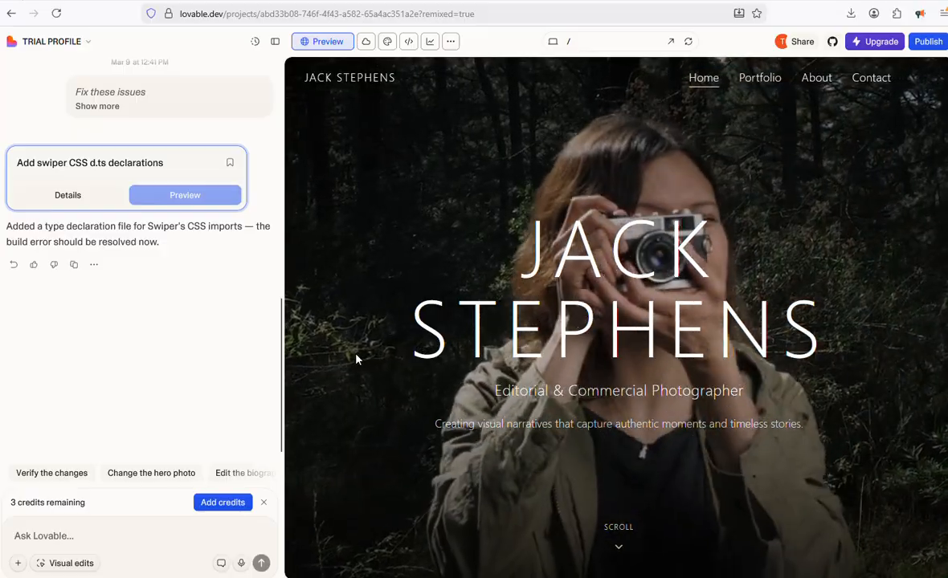
scroll(358, 360, down, 3)
scroll(358, 360, up, 2)
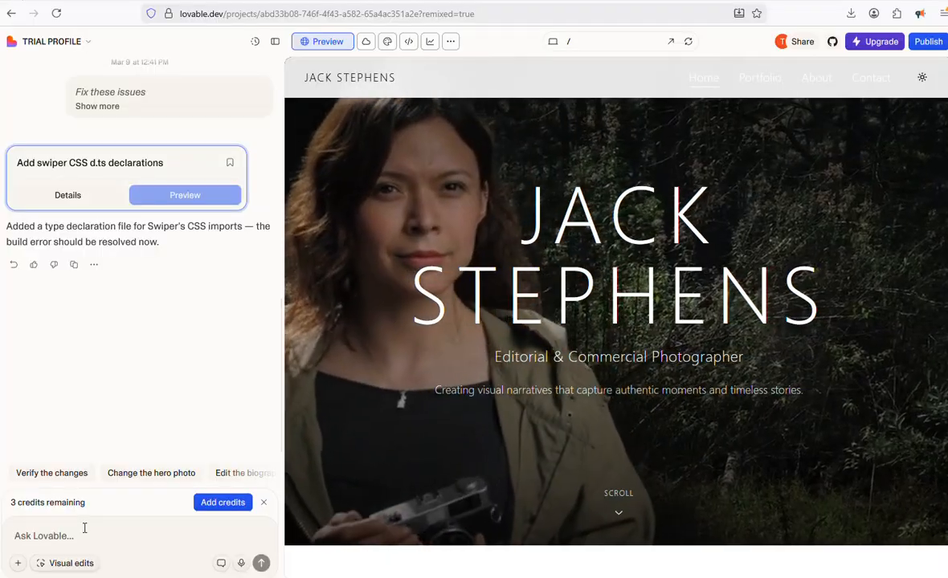
Send a chat request to find a photo or video replacing the current one in the hero section, stating that the photographer is male
click(84, 528)
text(Find )
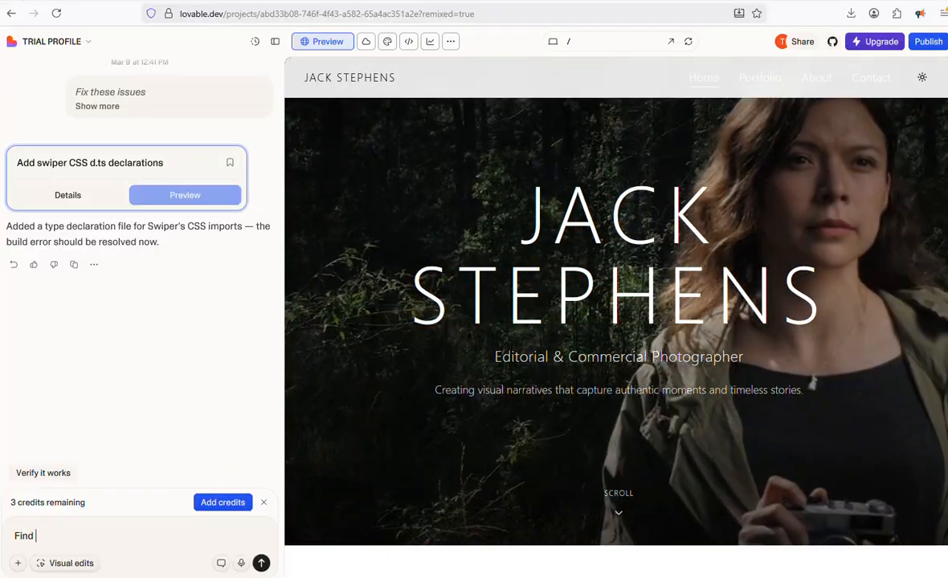
text(a photo or)
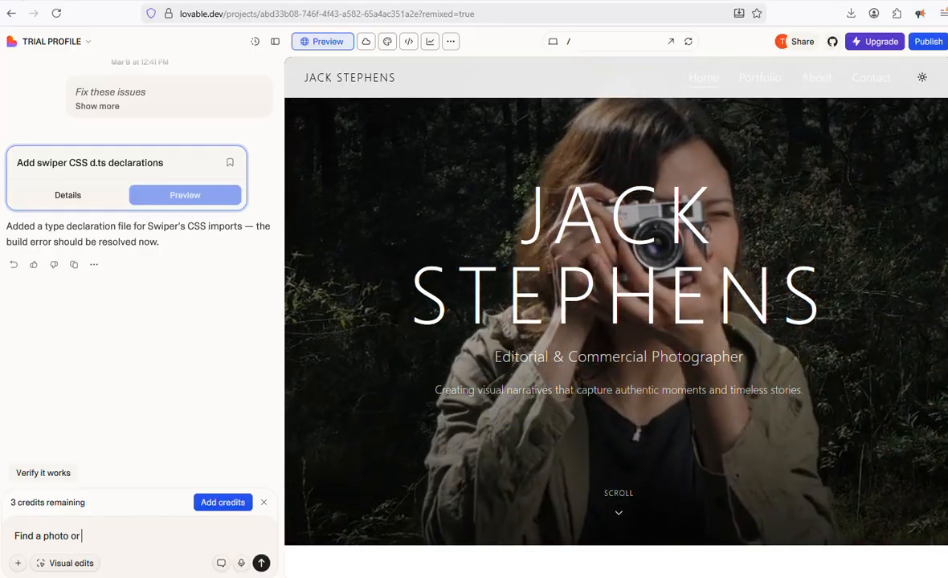
text( video to )
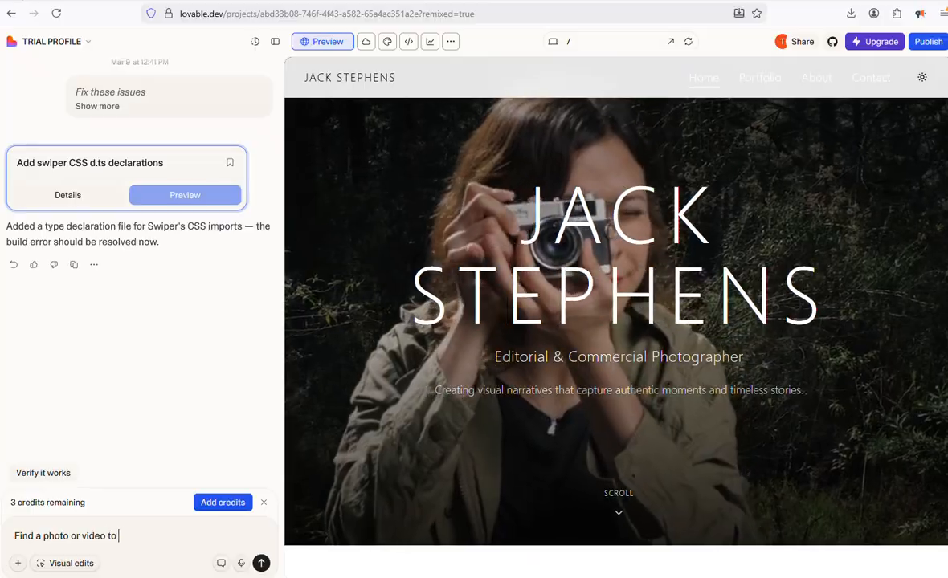
text(replace the current one)
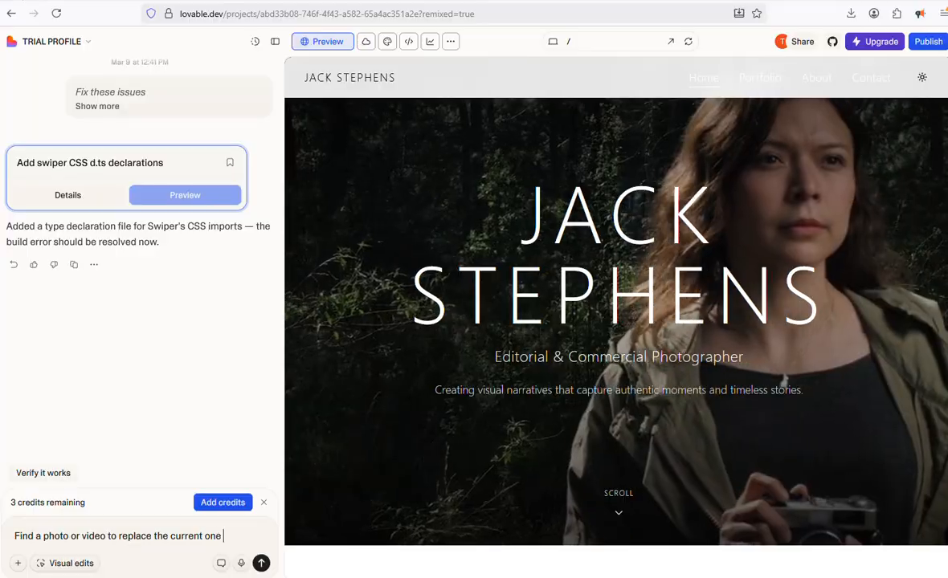
text( in the hero s)
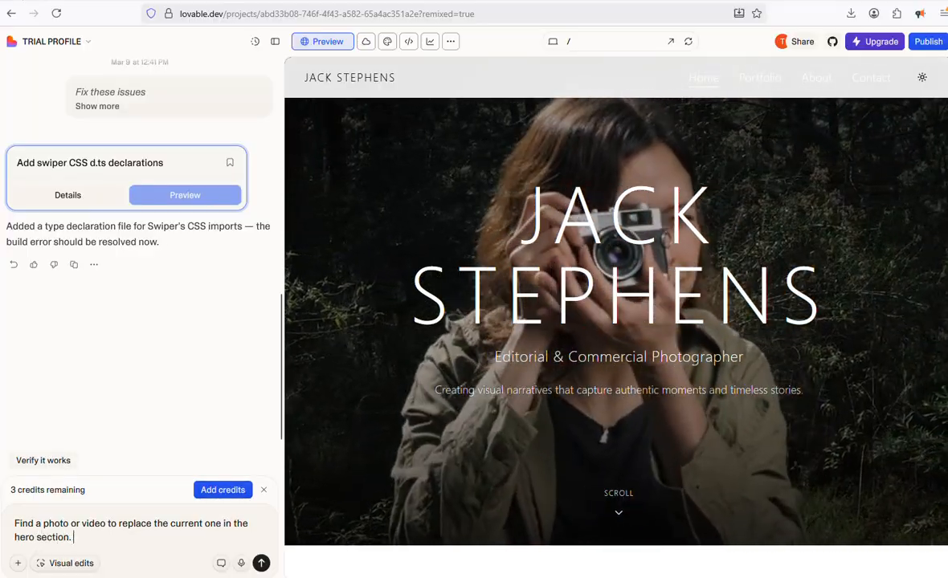
text(ection. Jack )
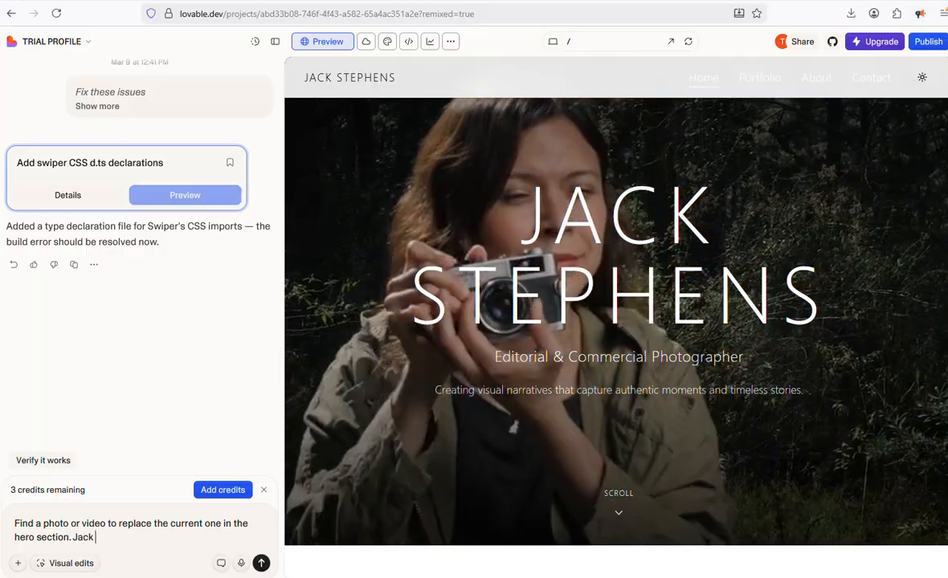
text(stephens )
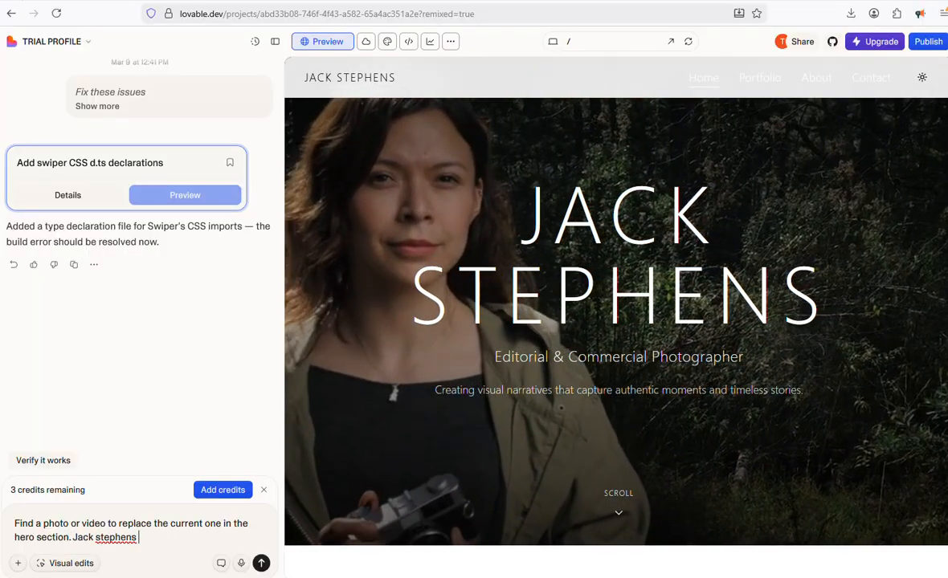
text(is male.)
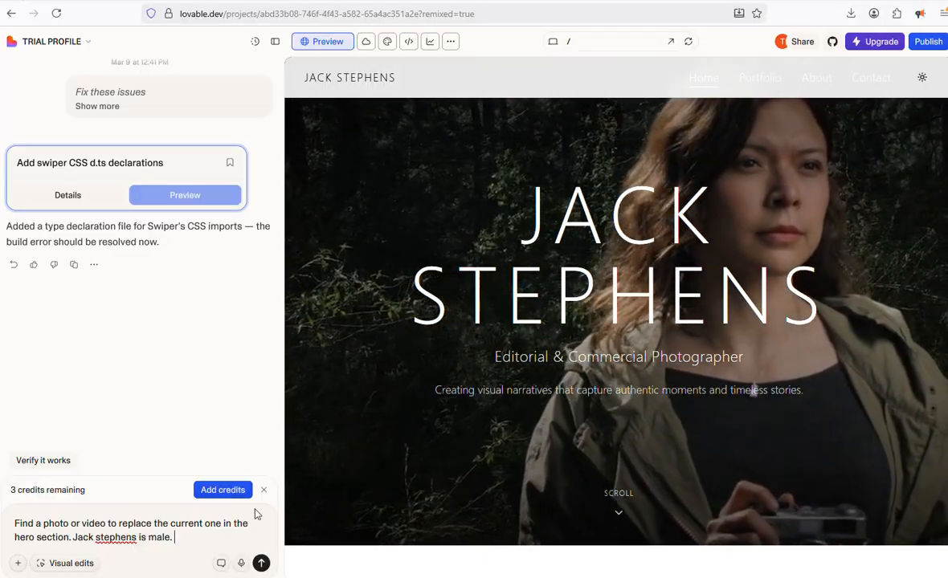
click(261, 565)
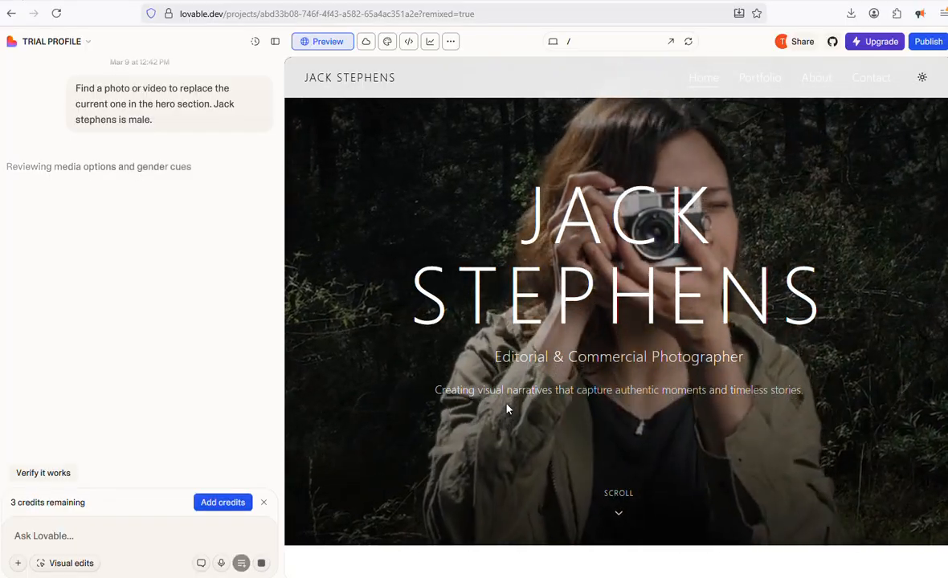
Examine the About My Work text and Featured Projects gallery in the preview while the hero media request is processed
scroll(507, 409, down, 3)
scroll(507, 409, down, 5)
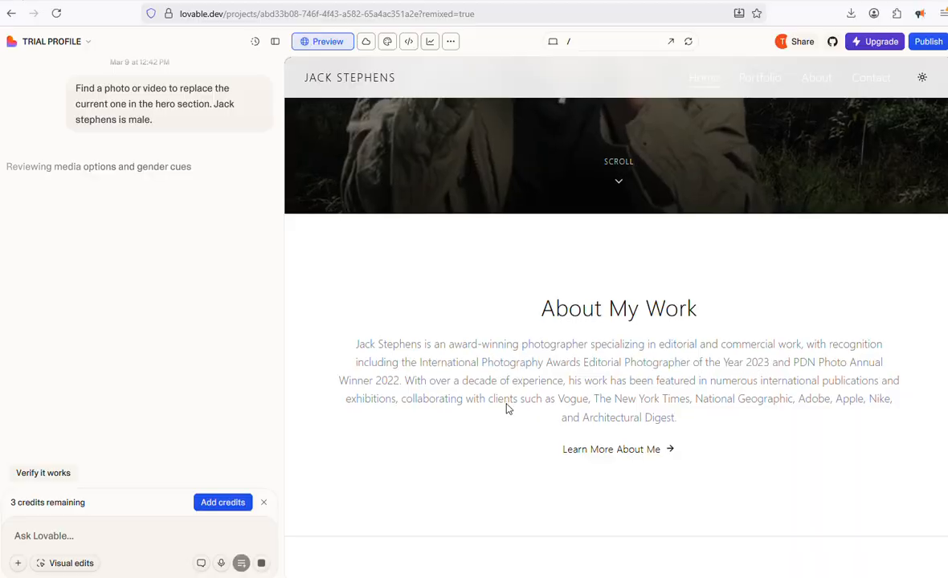
scroll(507, 404, down, 4)
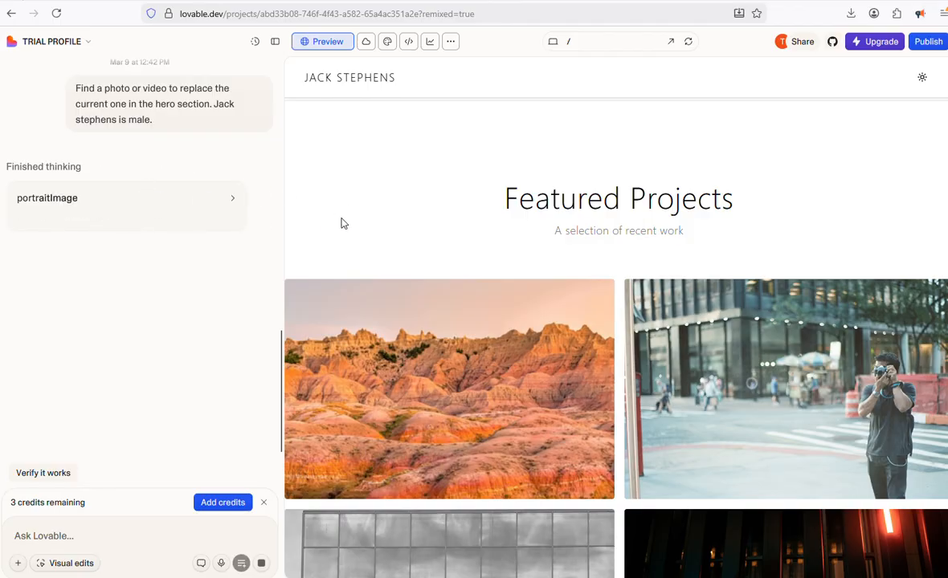
scroll(347, 226, down, 6)
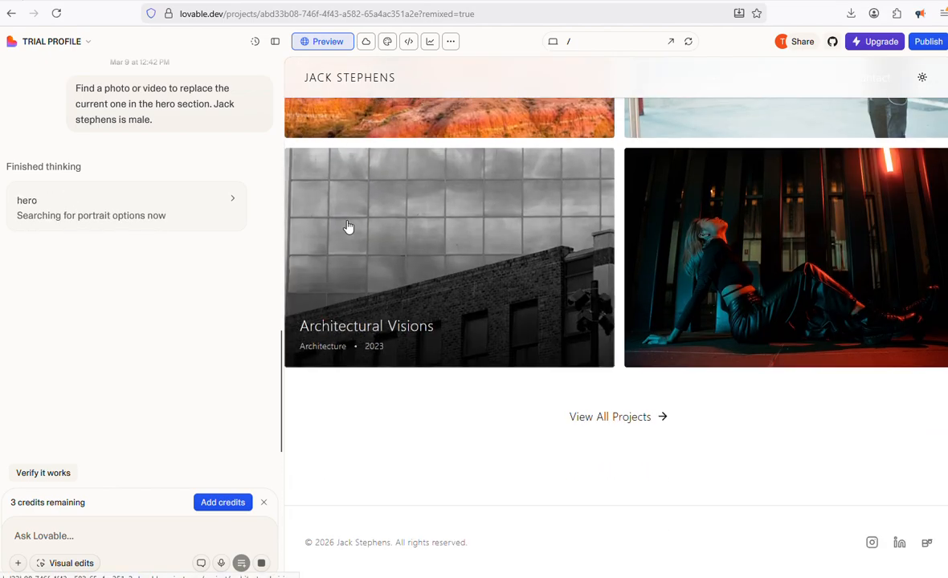
scroll(347, 226, up, 4)
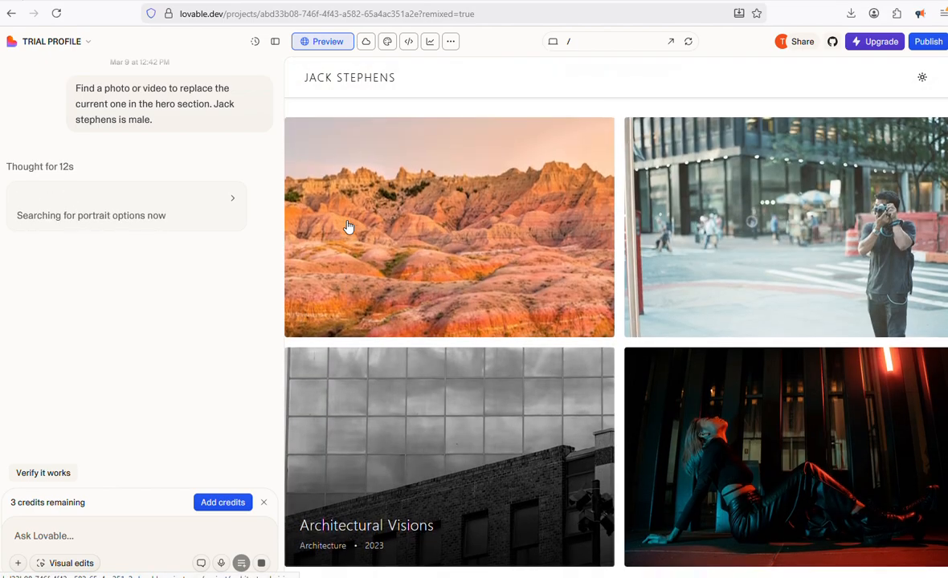
scroll(347, 226, up, 8)
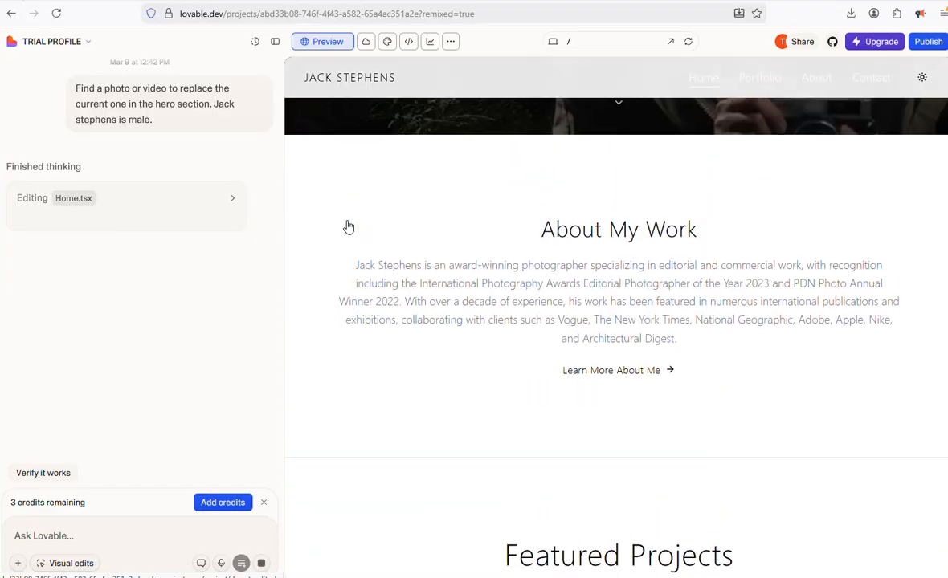
scroll(347, 226, up, 4)
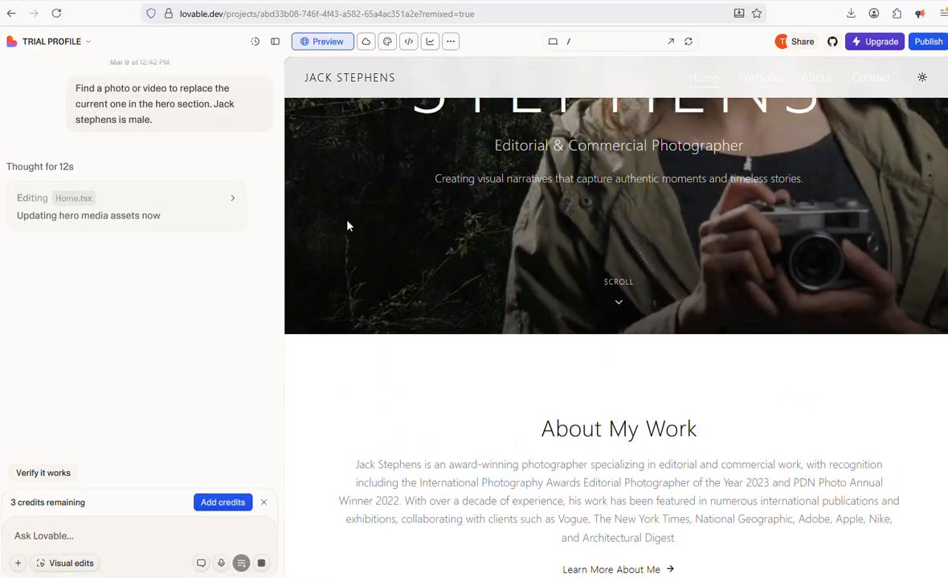
scroll(347, 226, up, 3)
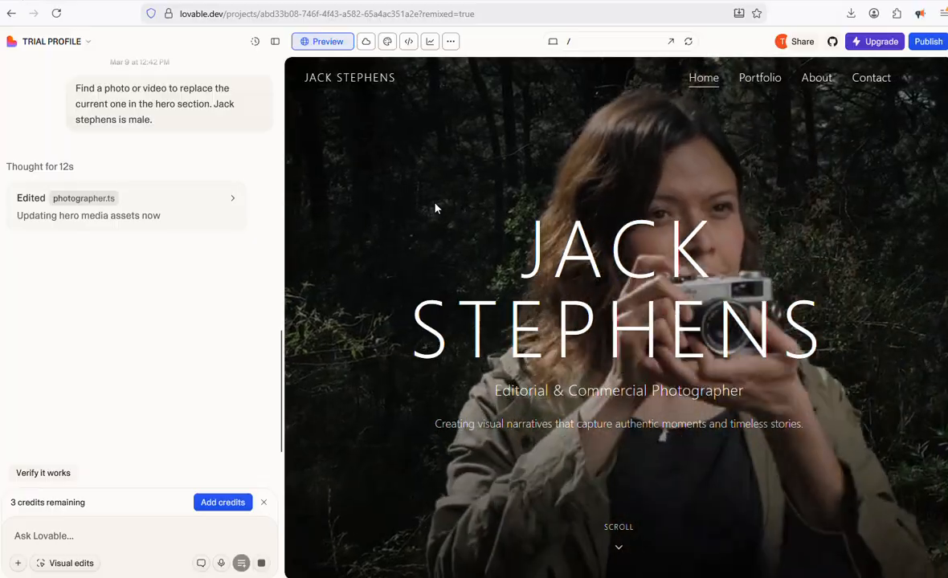
Check the hero section and the rest of the home page in the preview for the replaced video or photo
scroll(436, 206, down, 6)
scroll(435, 205, down, 7)
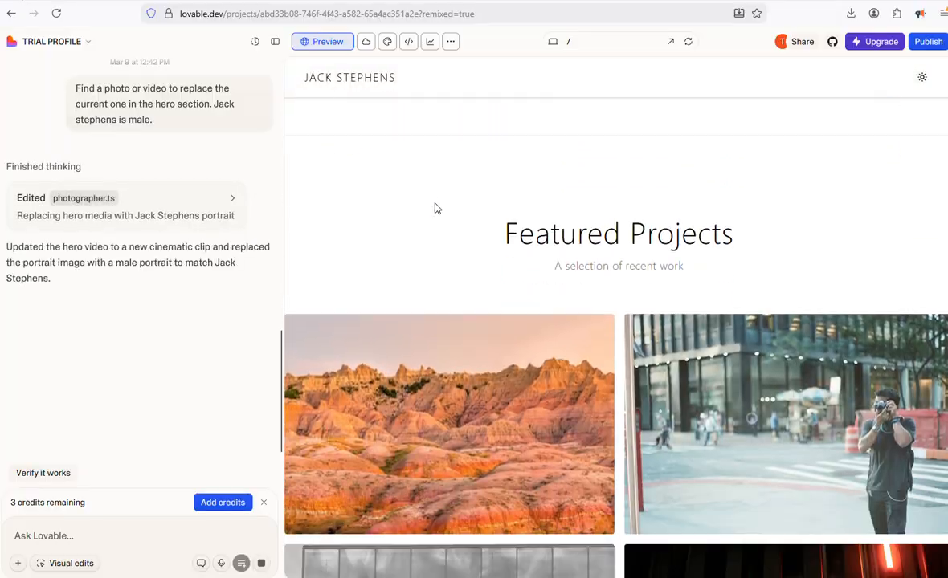
scroll(435, 208, down, 2)
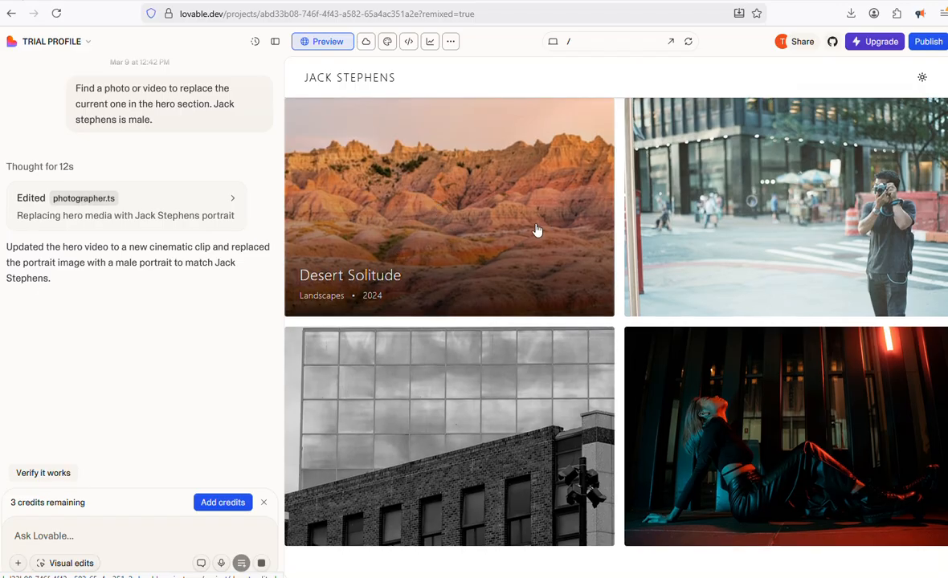
scroll(537, 231, down, 1)
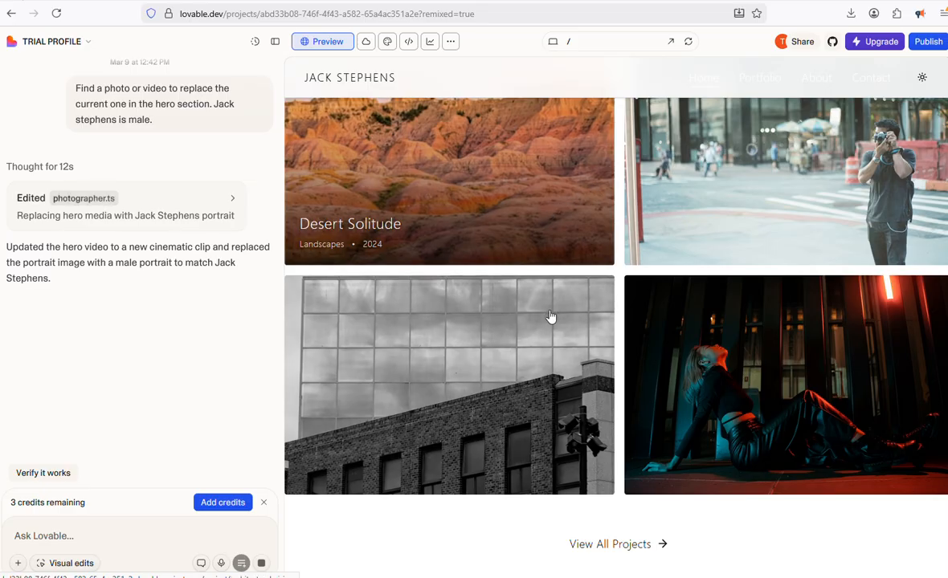
scroll(548, 271, up, 10)
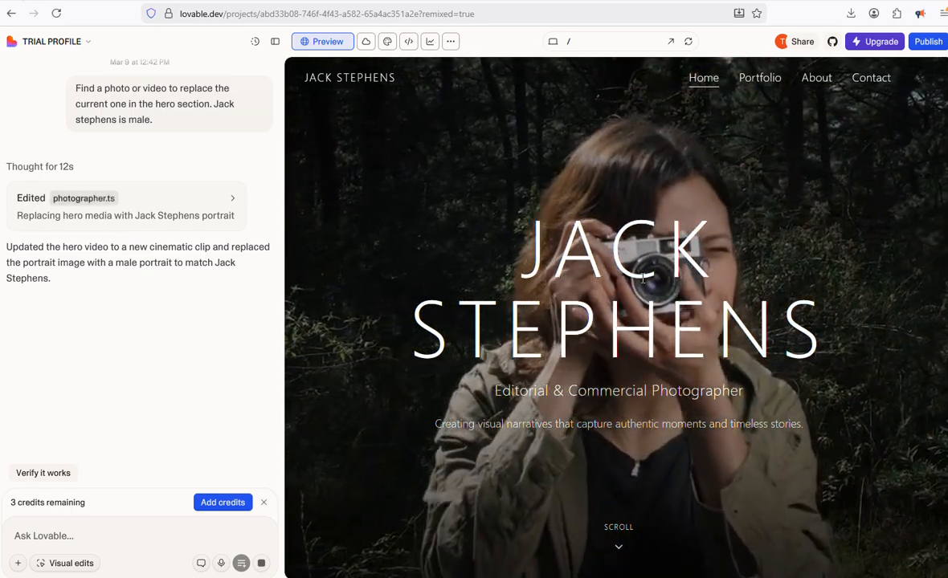
scroll(709, 215, down, 1)
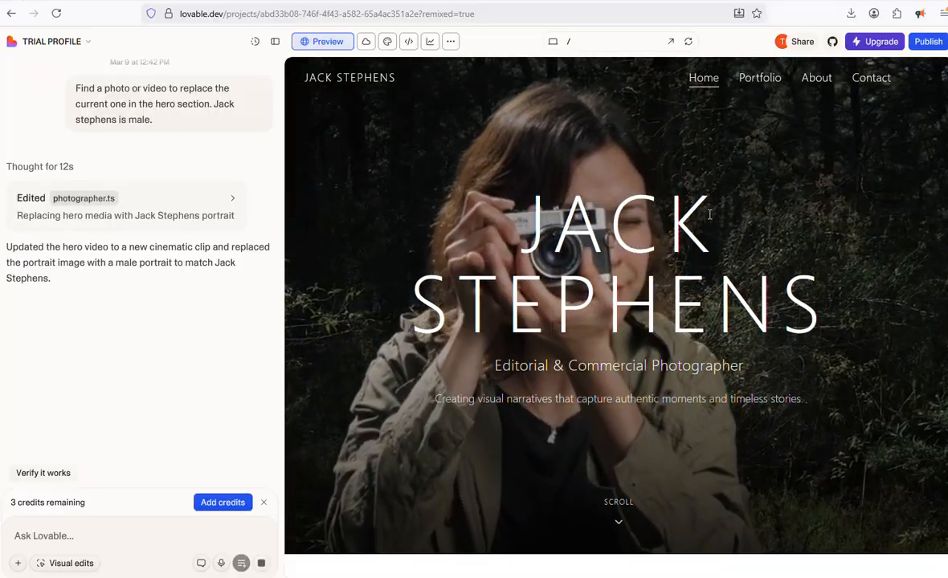
scroll(710, 215, down, 3)
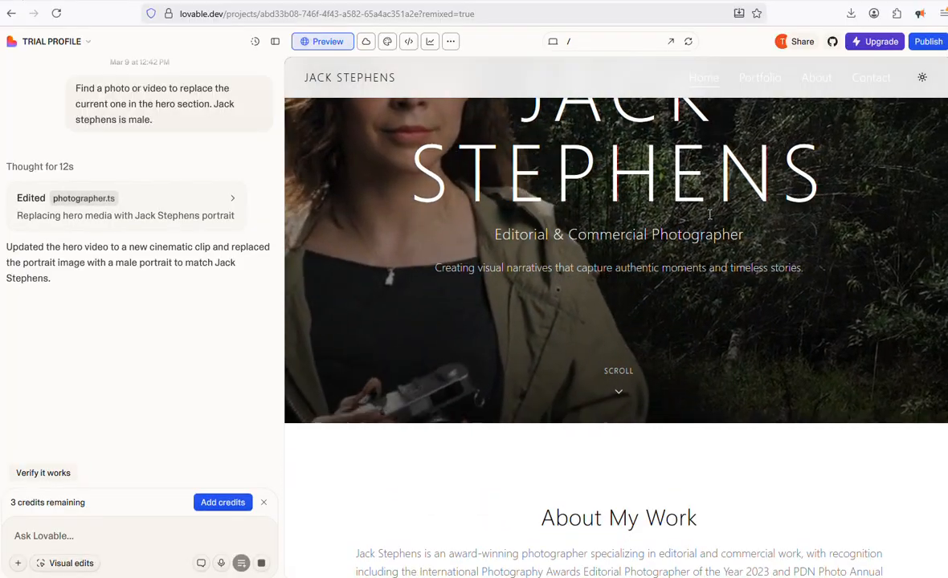
scroll(709, 214, down, 5)
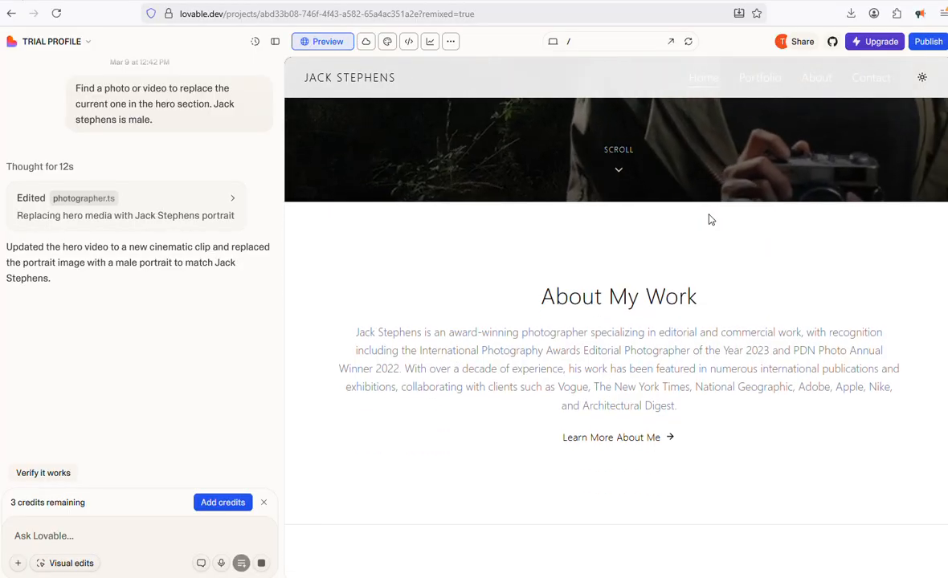
scroll(482, 329, up, 5)
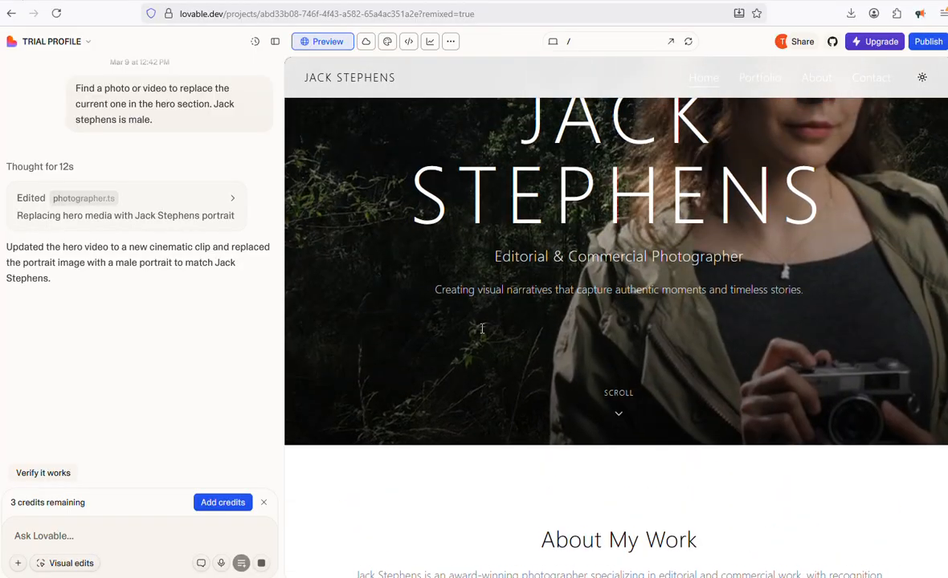
scroll(482, 328, up, 3)
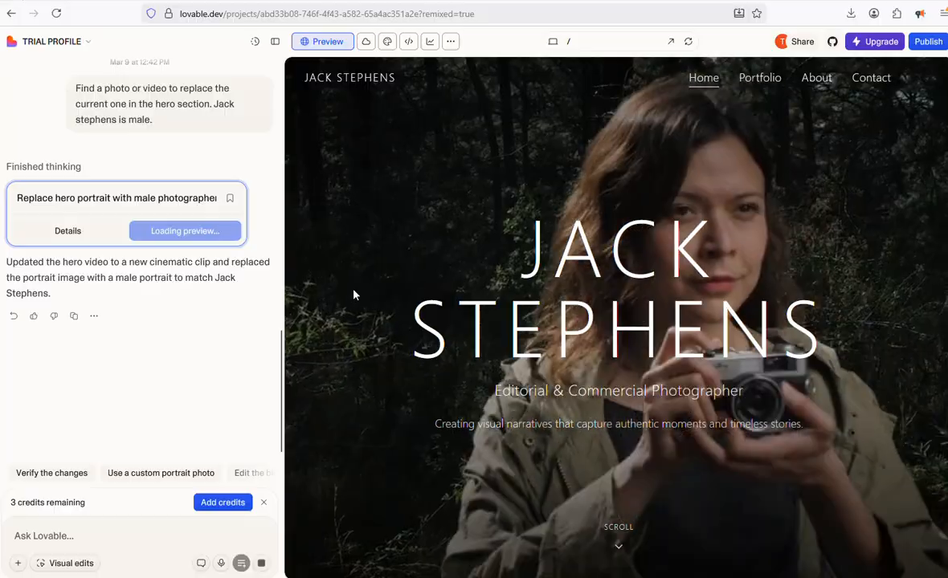
scroll(353, 295, down, 10)
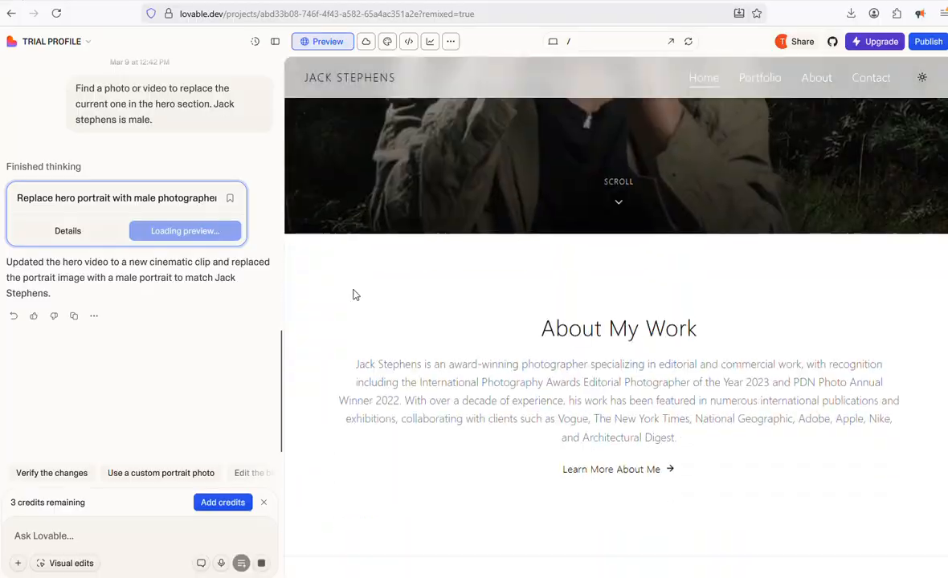
scroll(353, 294, down, 5)
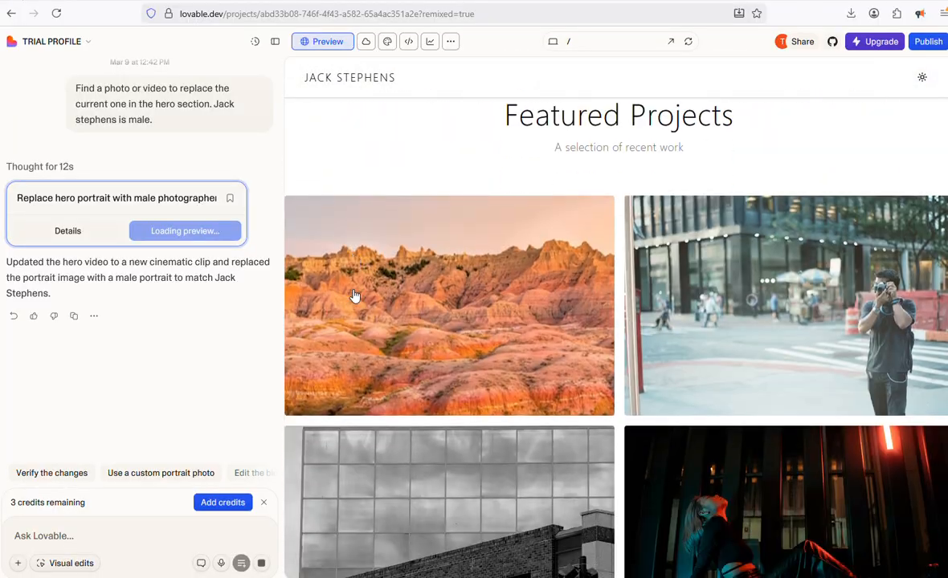
scroll(354, 295, up, 15)
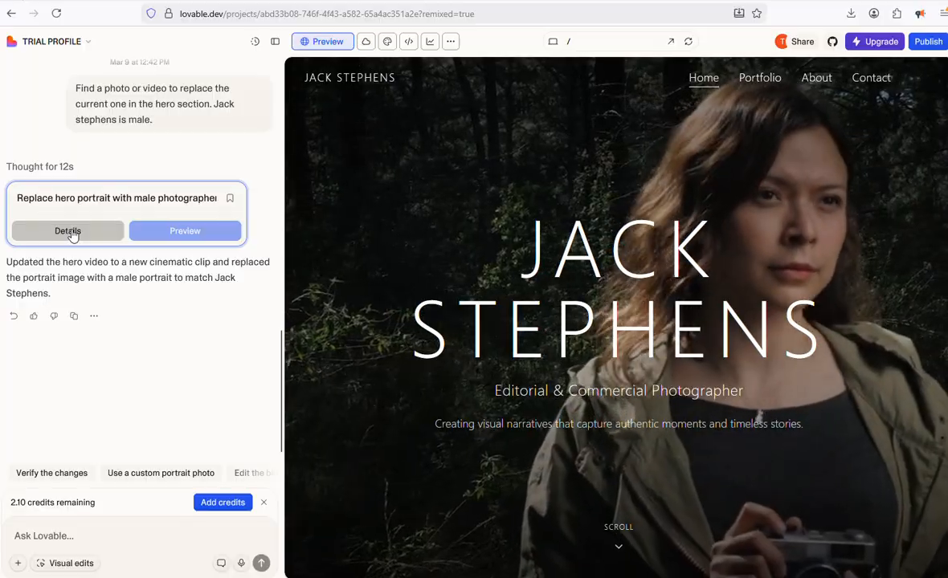
Review the edit details of the hero portrait replacement, then return to the preview and recheck the hero section
click(73, 234)
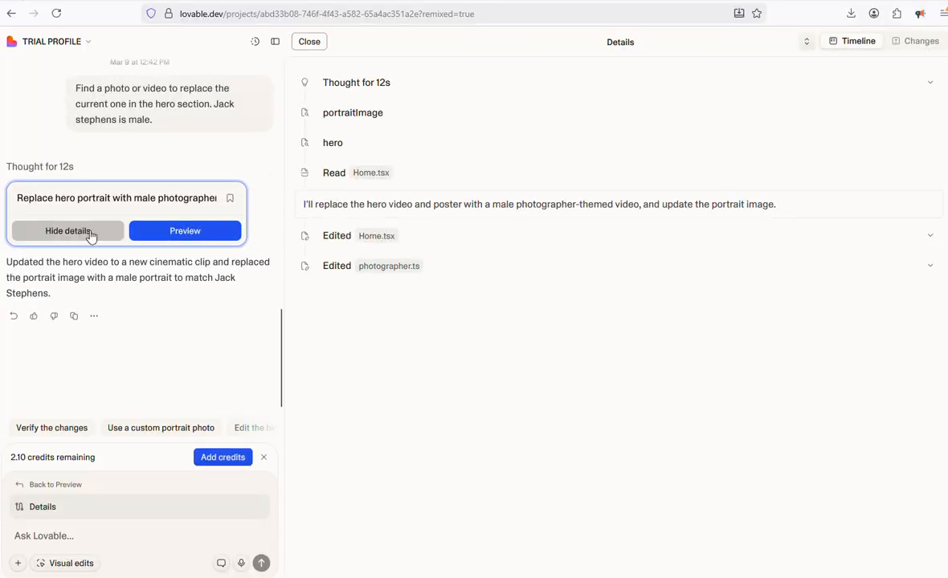
click(204, 231)
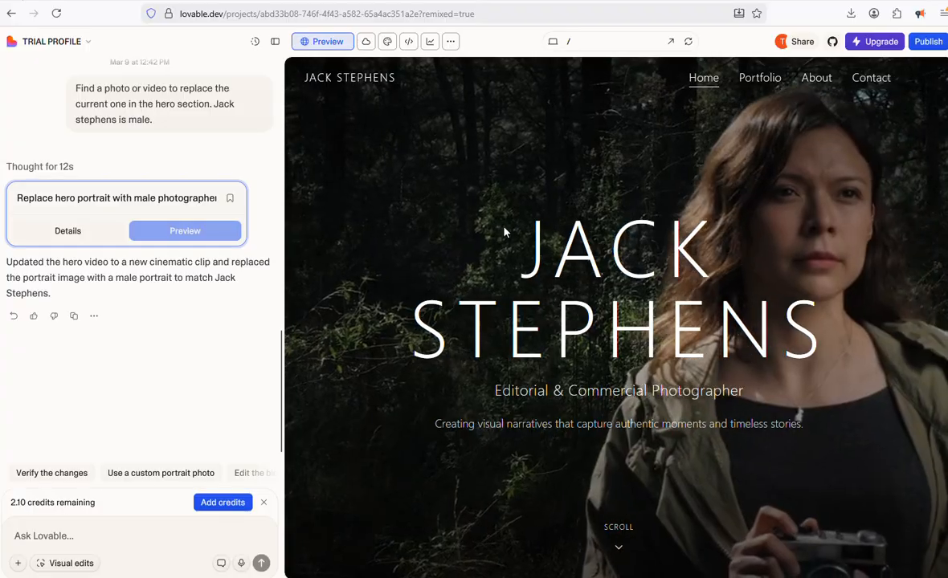
scroll(522, 229, down, 5)
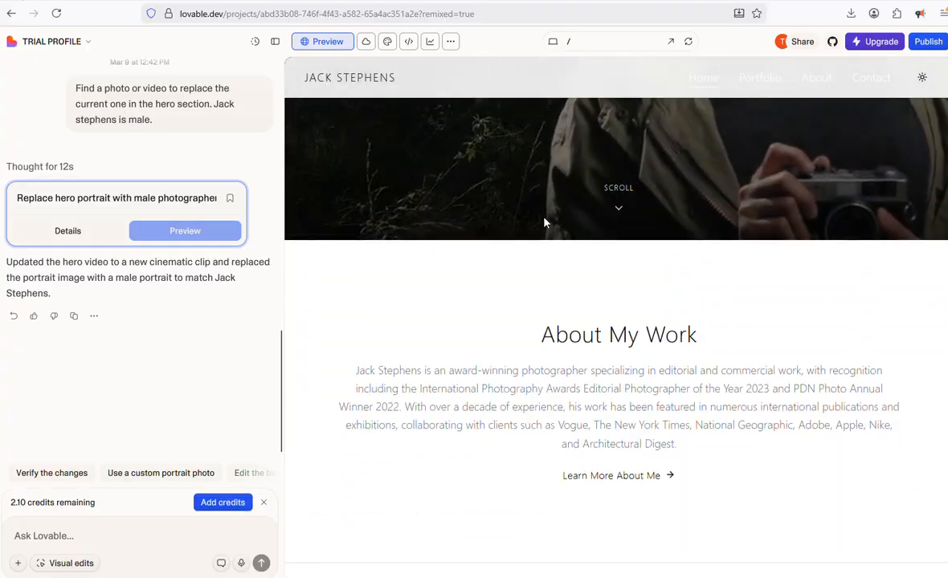
Send a chat message saying "The hero section still contains the video of a lady taking photos. Please change this"
scroll(544, 222, up, 3)
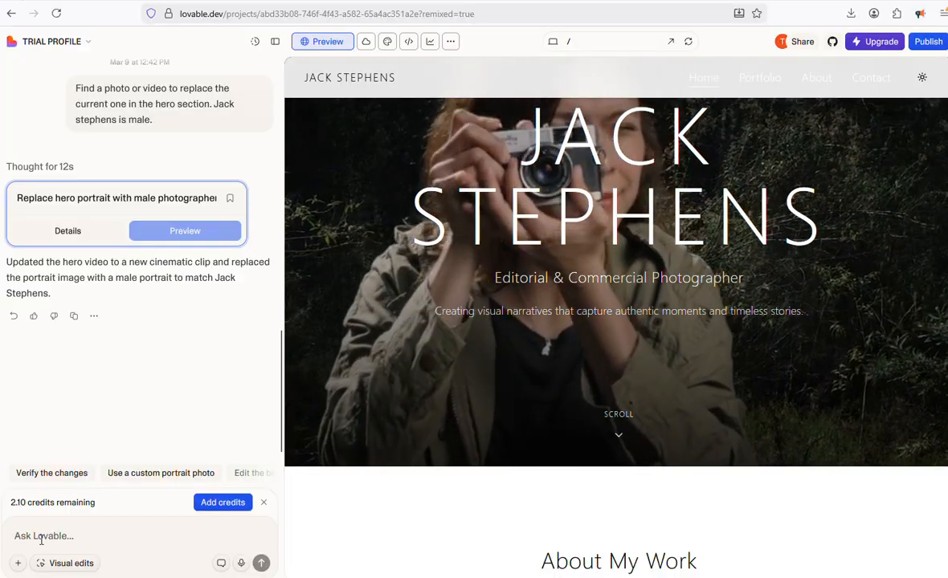
click(41, 539)
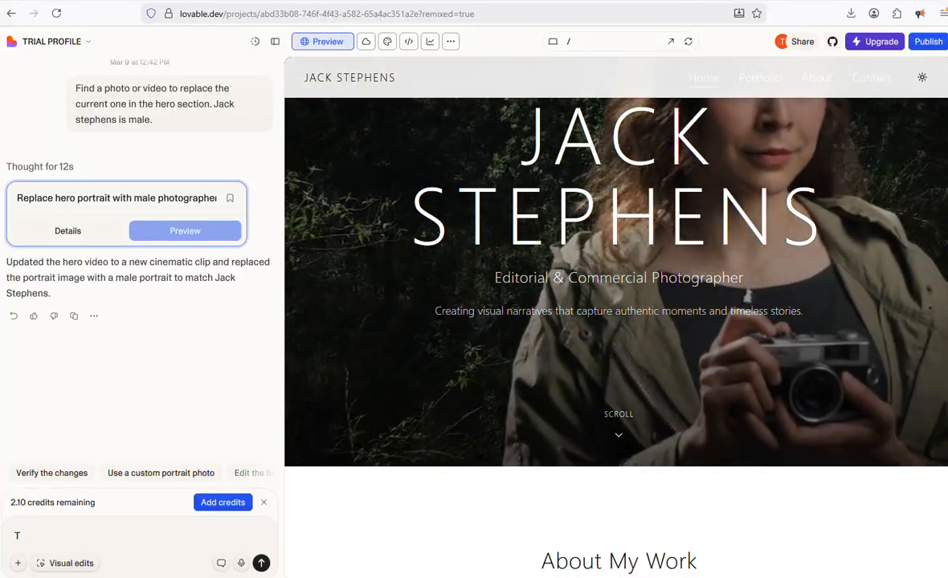
text(The he)
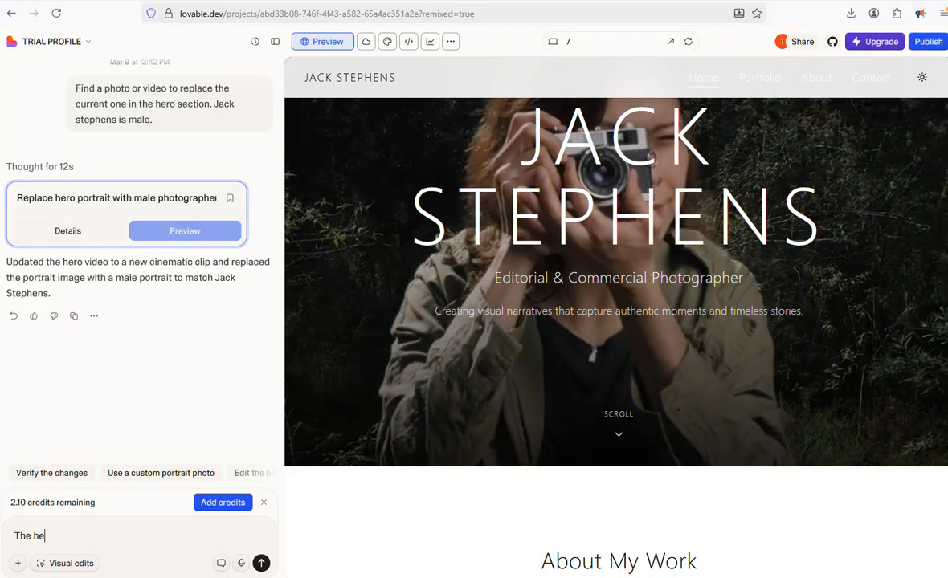
text(ro section is)
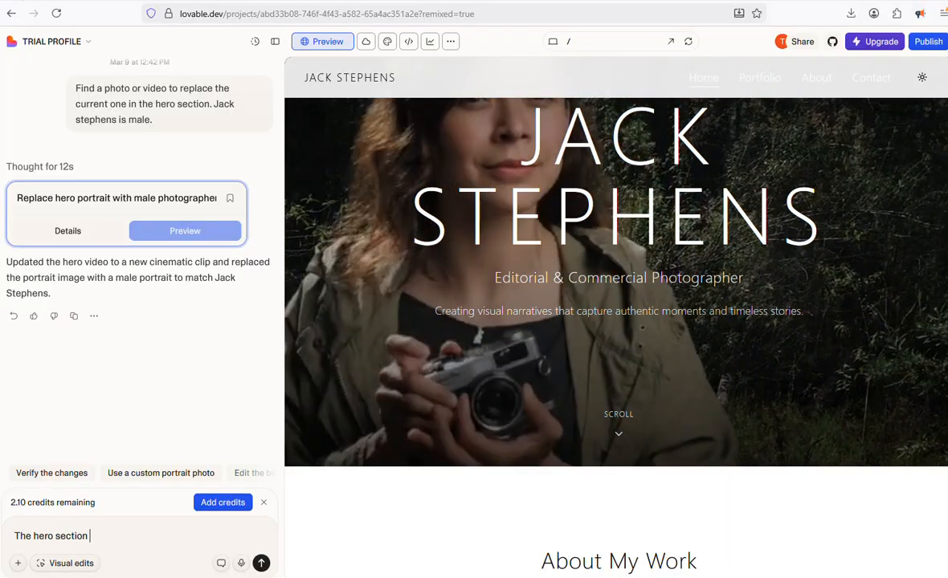
key(BackSpace)
key(BackSpace)
key(BackSpace)
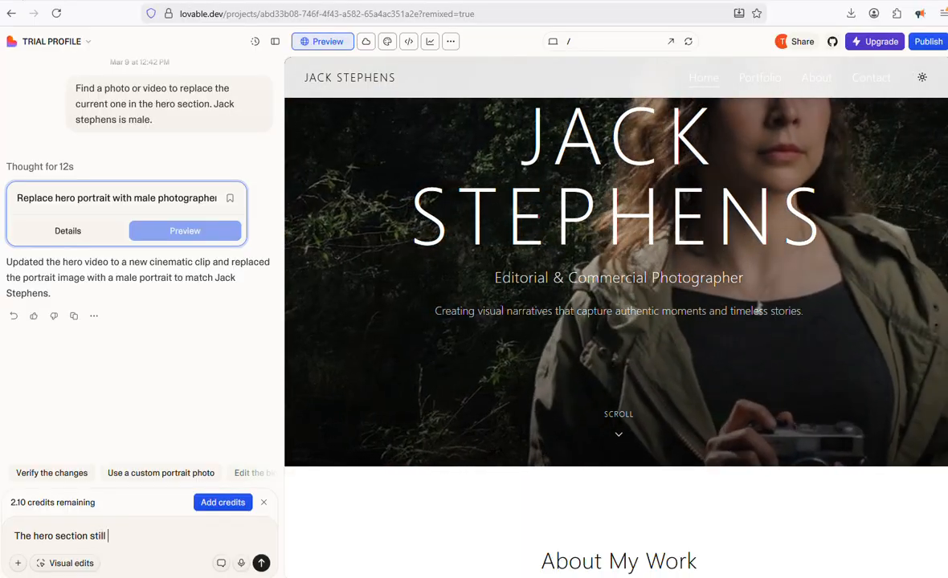
text(still contains the video)
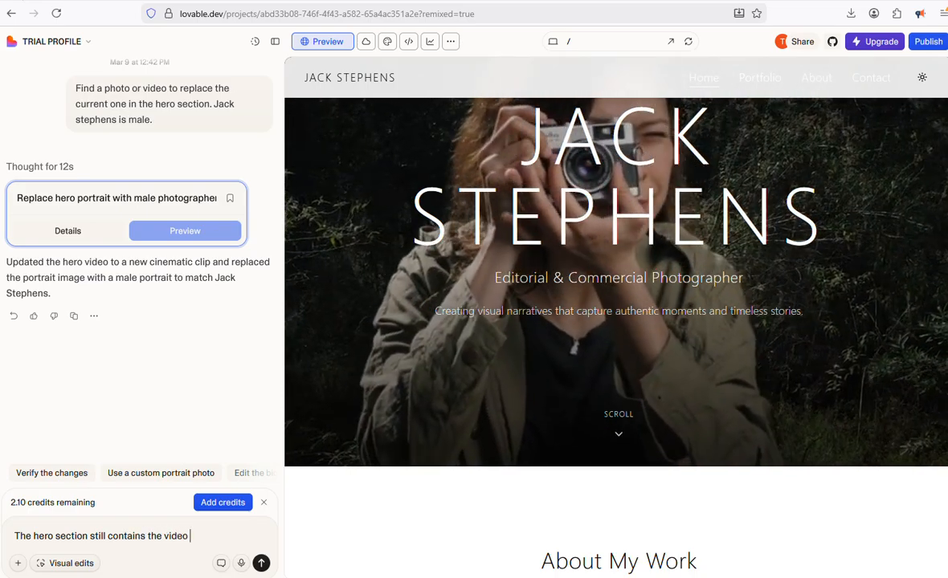
text( of a lad)
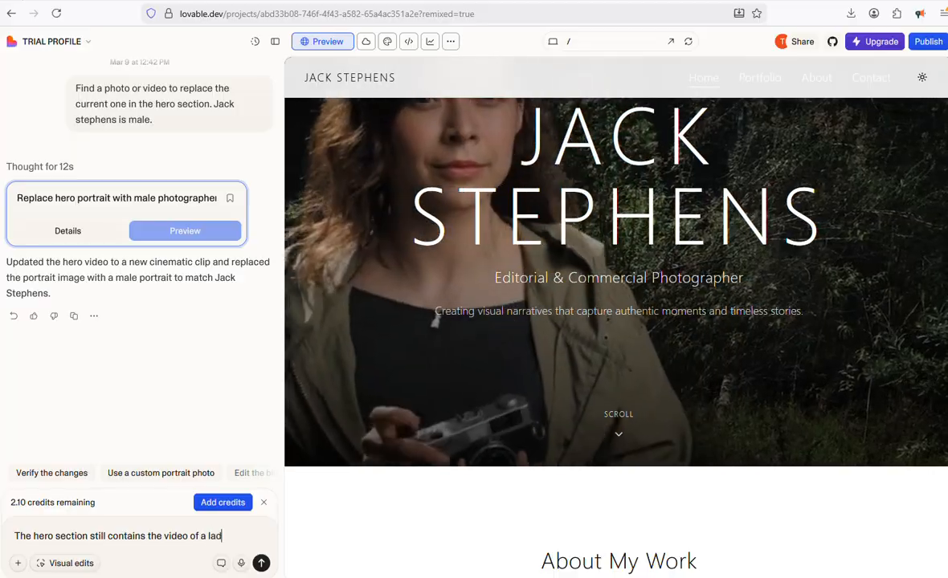
text(y taking p)
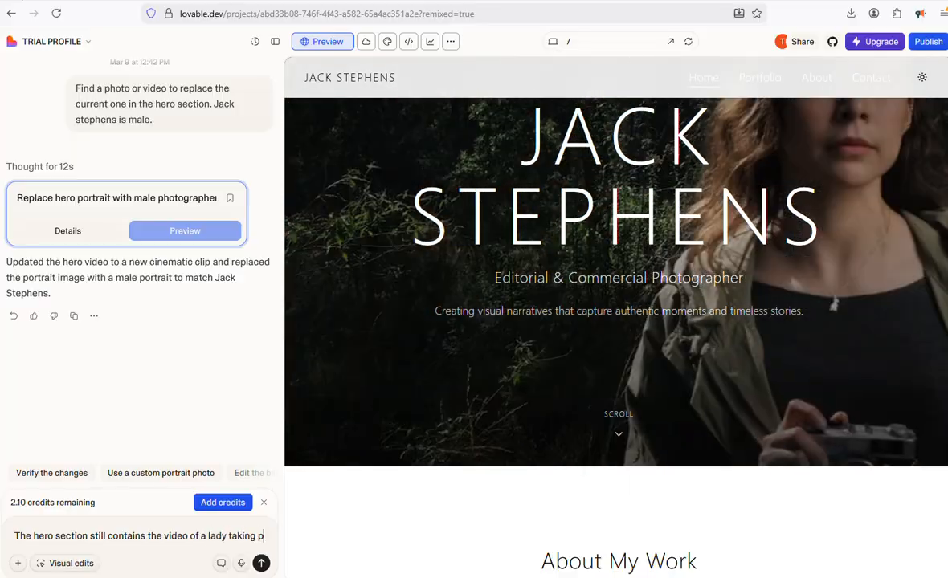
text(hotos.)
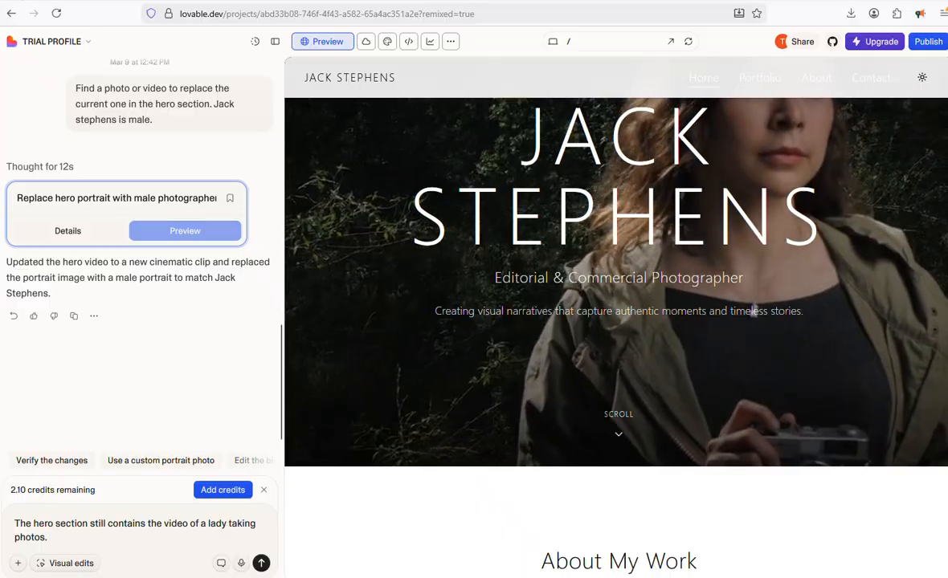
text( Please t)
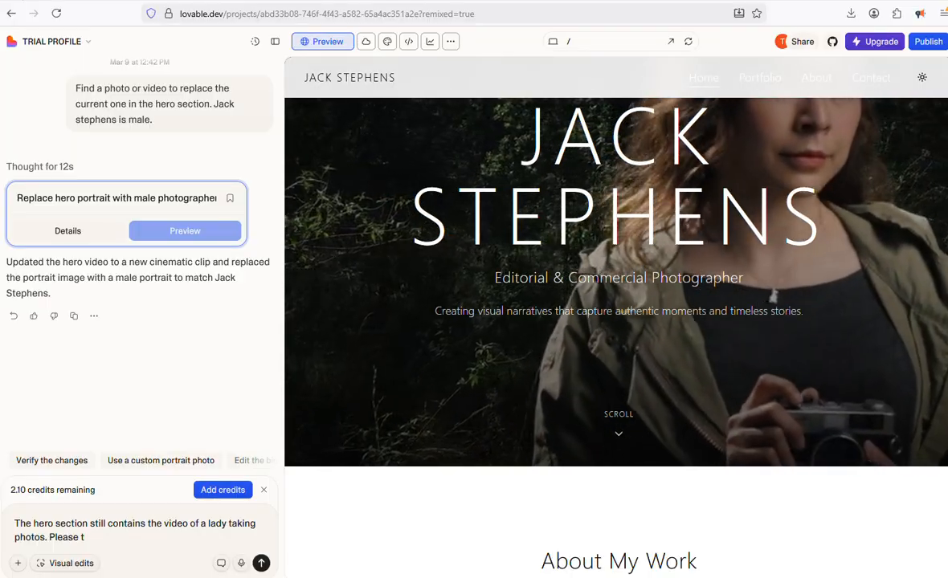
key(BackSpace)
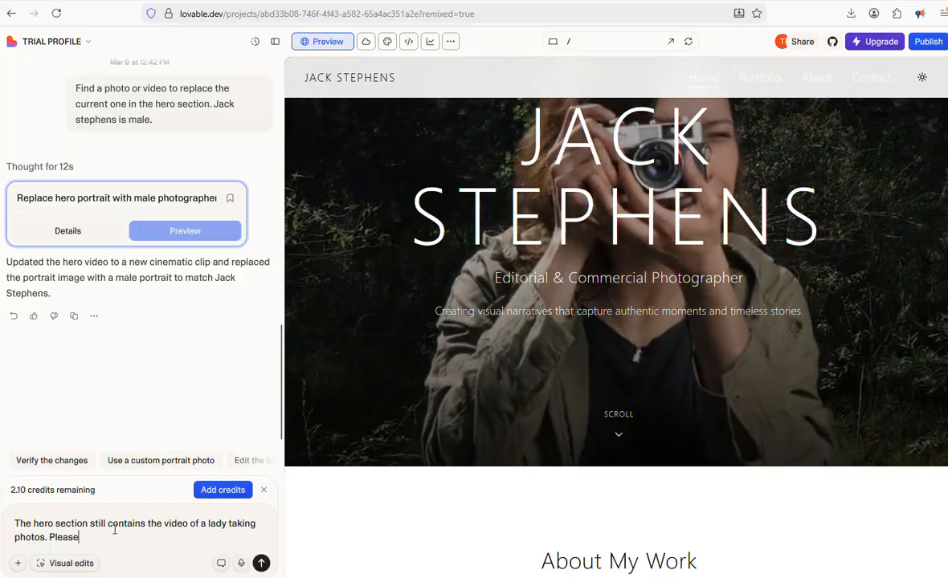
text(change )
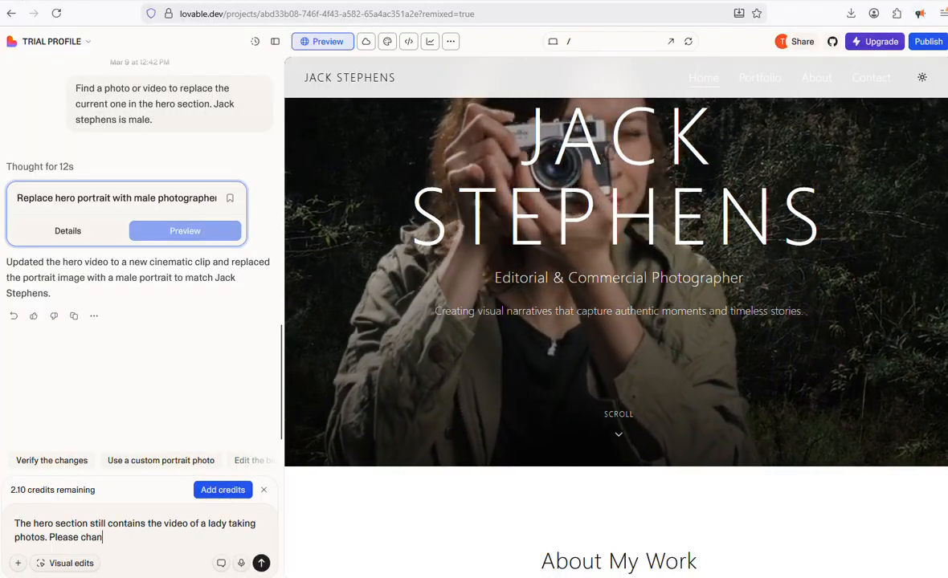
text(this)
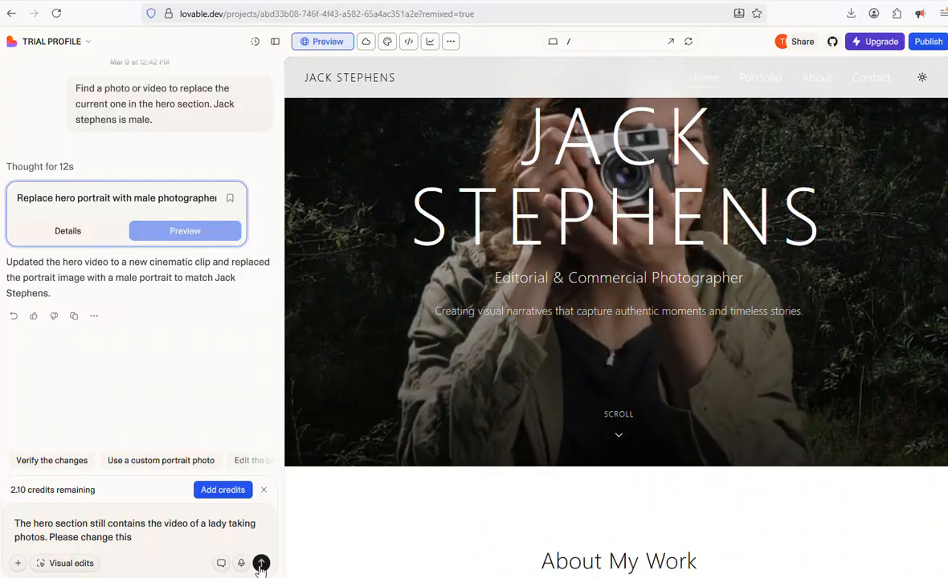
click(261, 564)
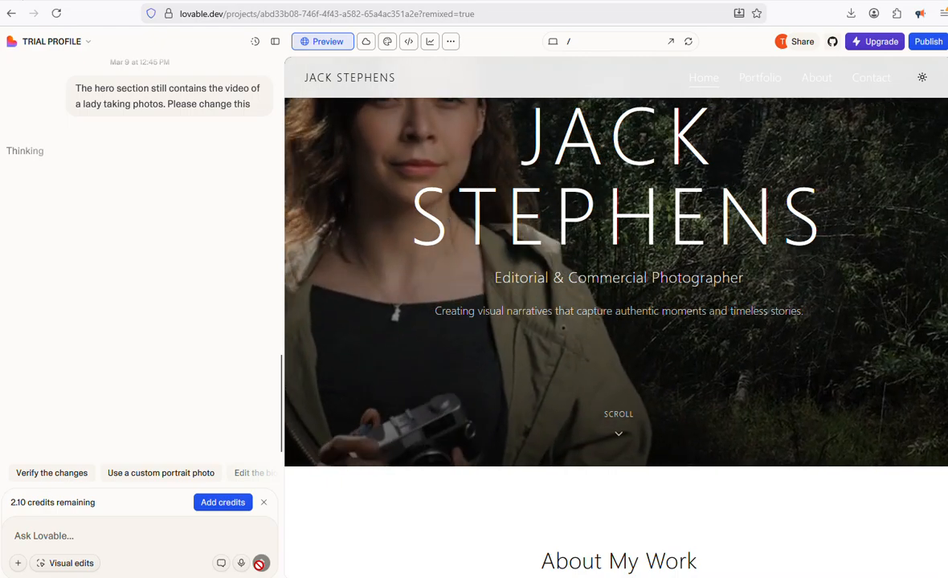
Examine the hero section, About My Work text and Featured Projects gallery in the preview for the requested video change
scroll(463, 332, up, 1)
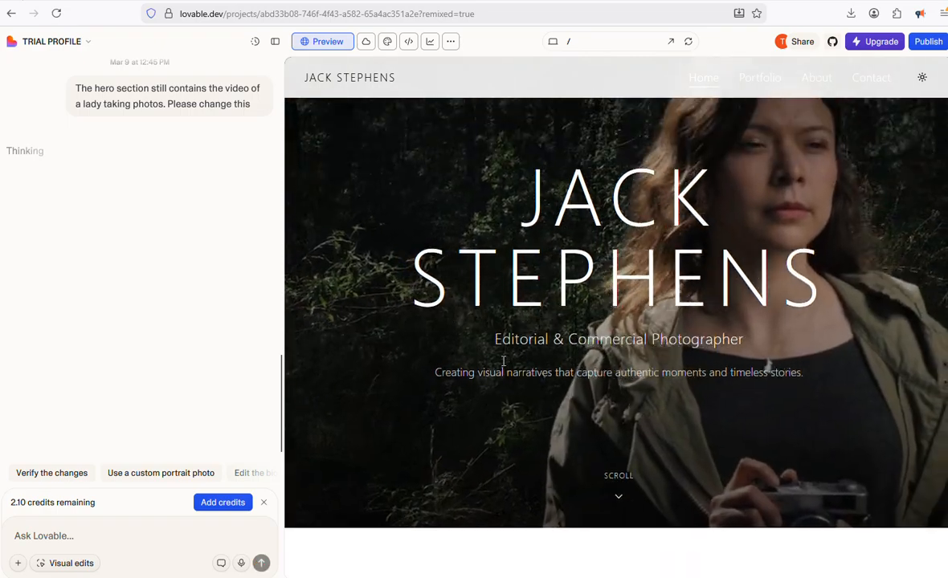
scroll(504, 362, up, 1)
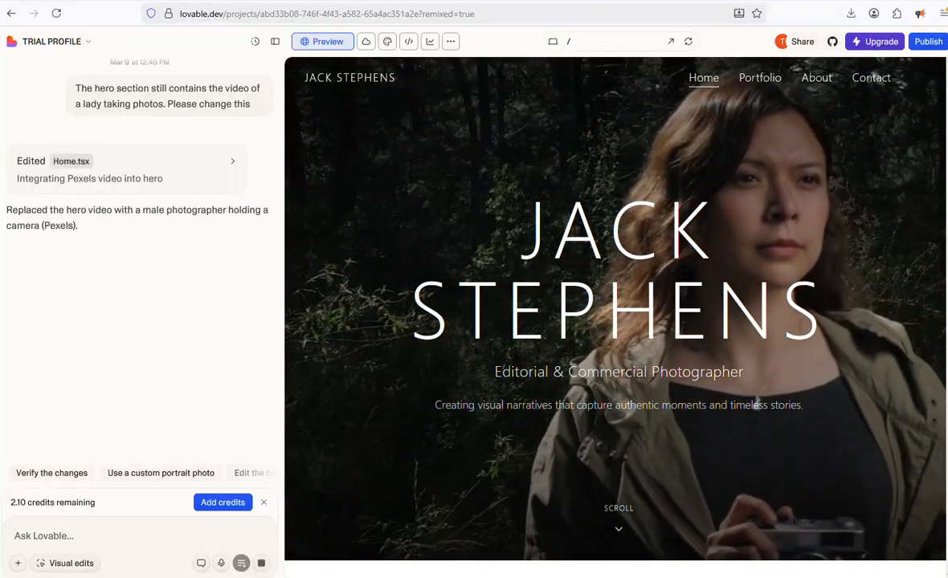
scroll(755, 400, down, 1)
scroll(945, 139, down, 5)
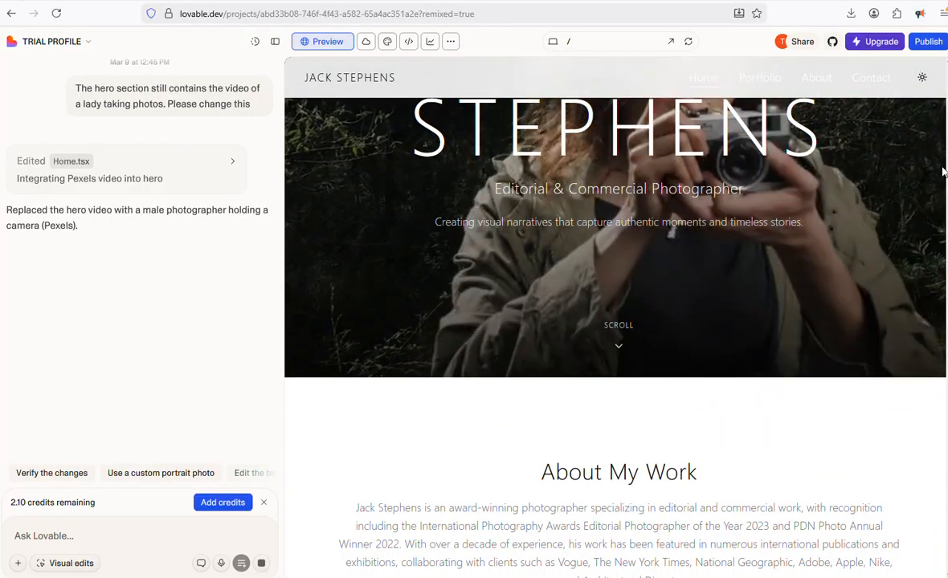
scroll(942, 241, down, 4)
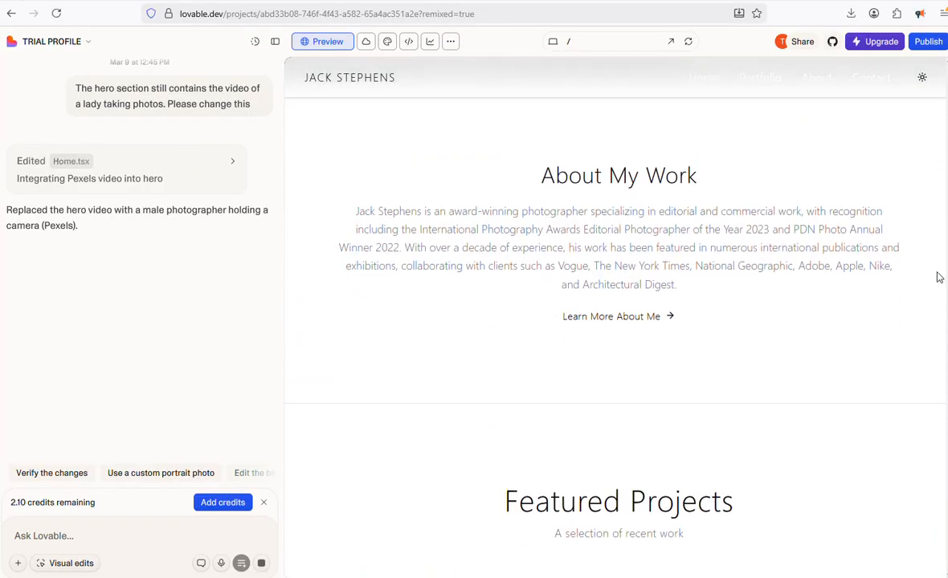
scroll(928, 325, down, 4)
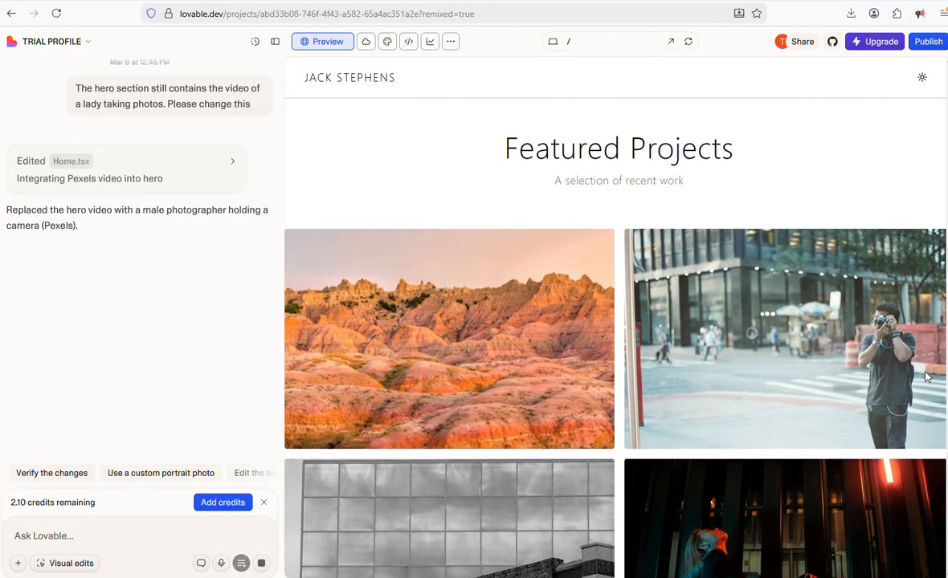
scroll(923, 427, down, 2)
scroll(915, 447, up, 14)
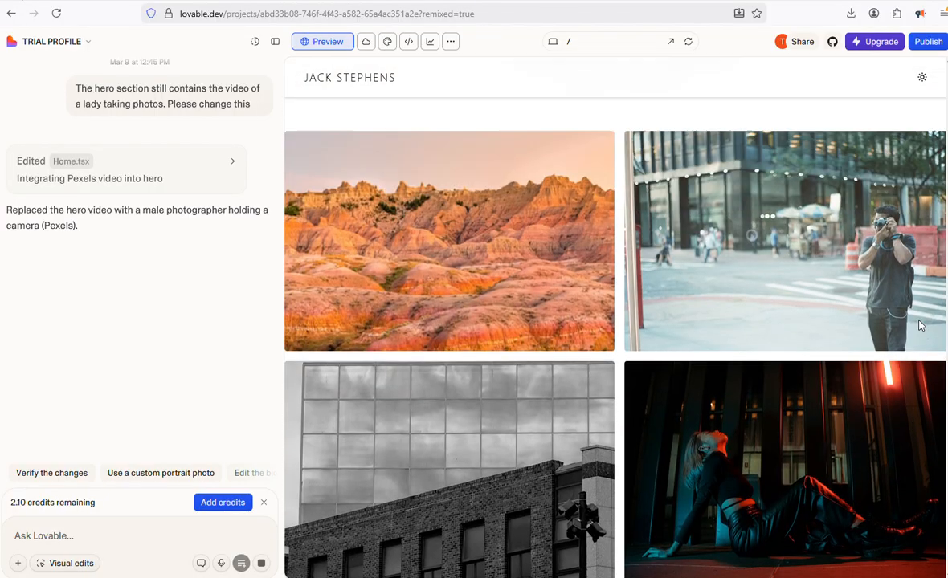
scroll(942, 88, up, 2)
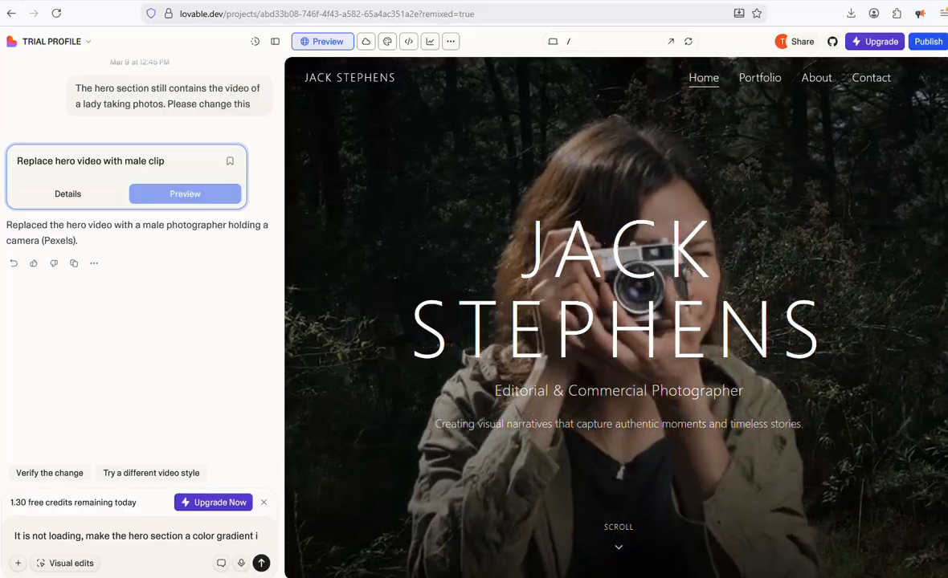
Send a chat request saying "It is not loading, make the hero section a color gradient instead. Prefer dark colors."
text(nst)
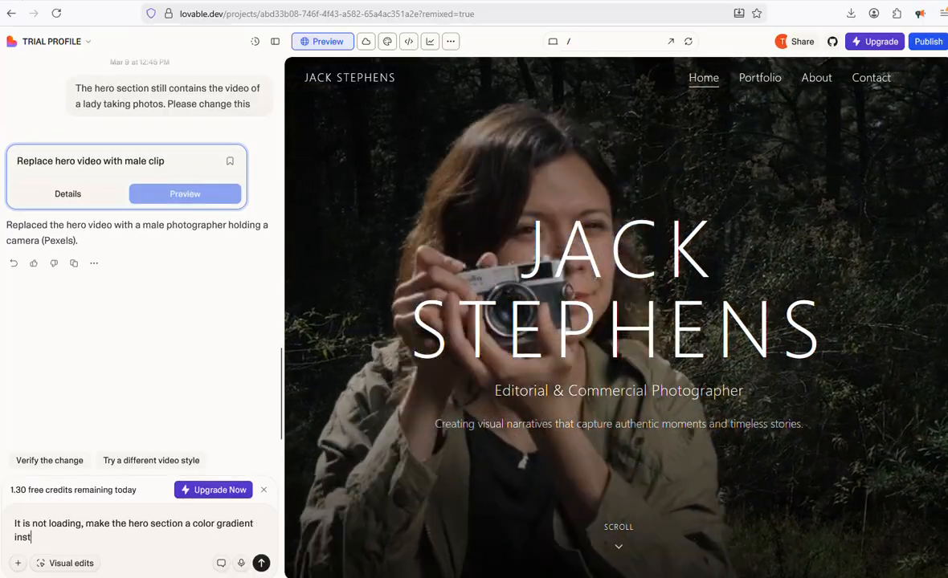
text(ead)
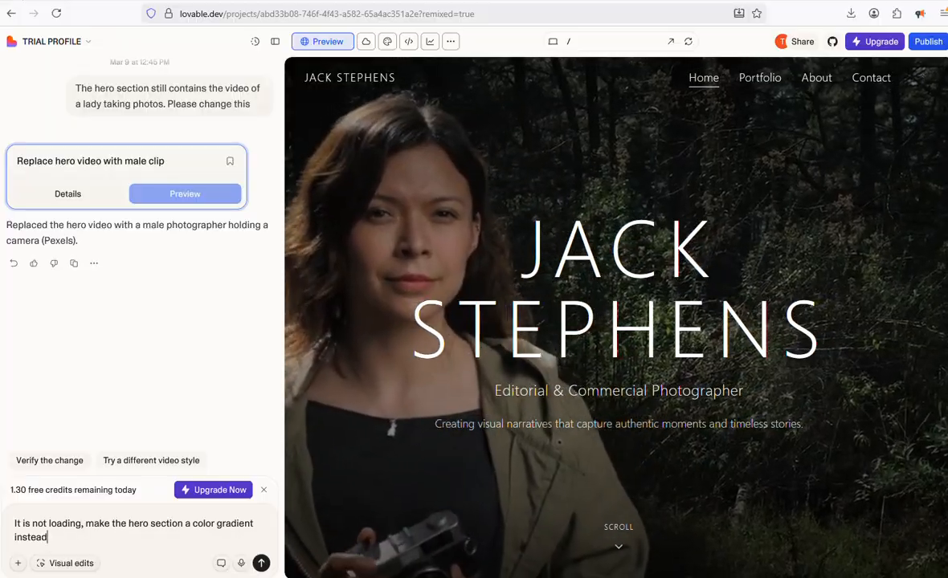
text(.)
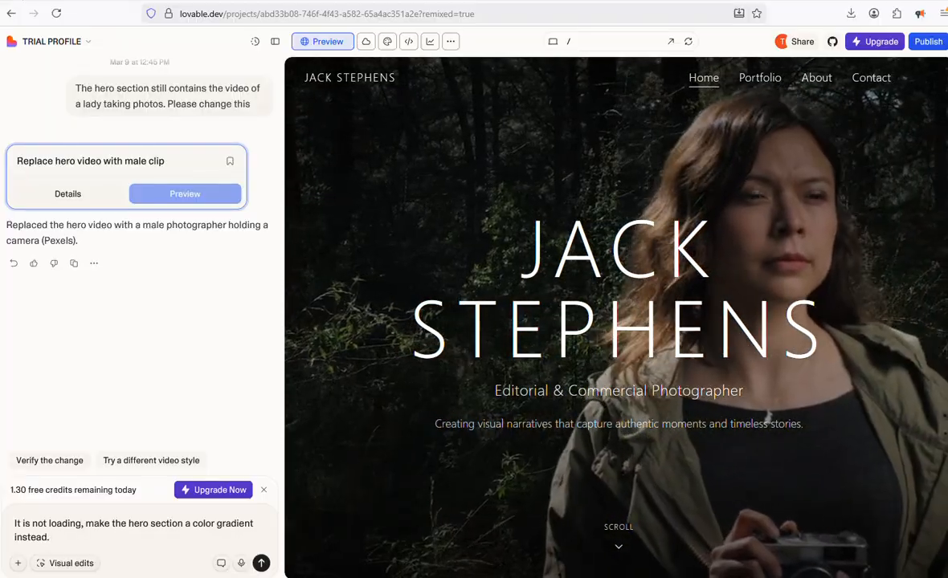
text( Prefer)
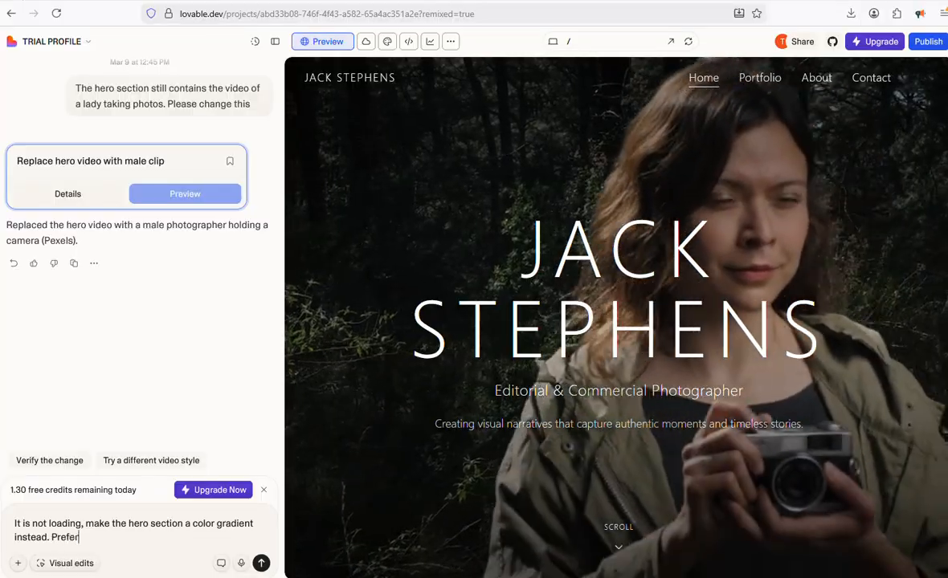
text( dark col)
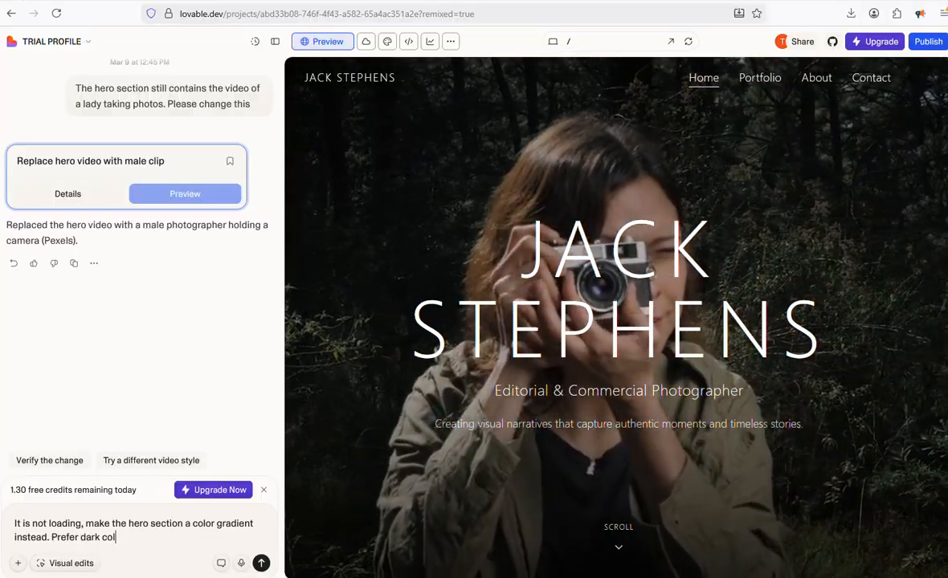
text(ors.)
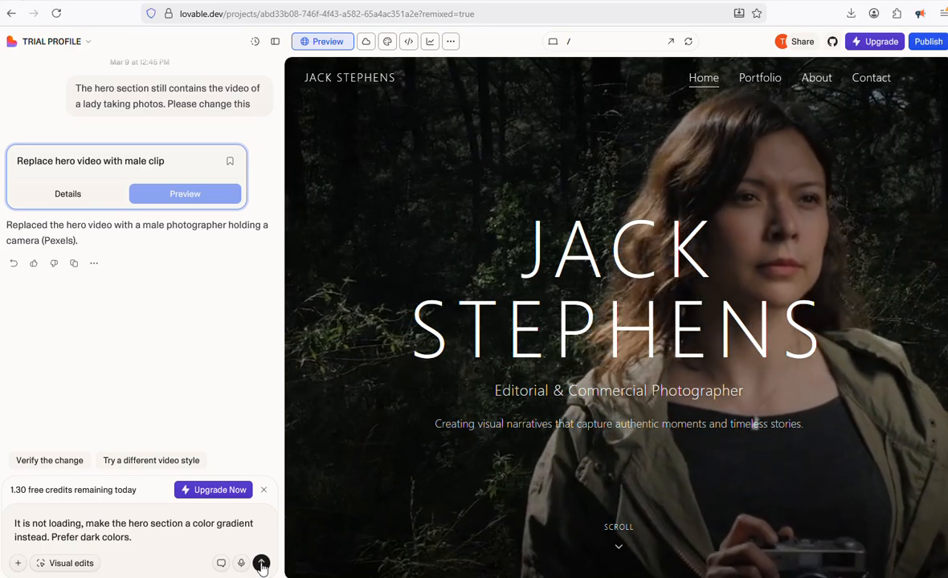
click(261, 565)
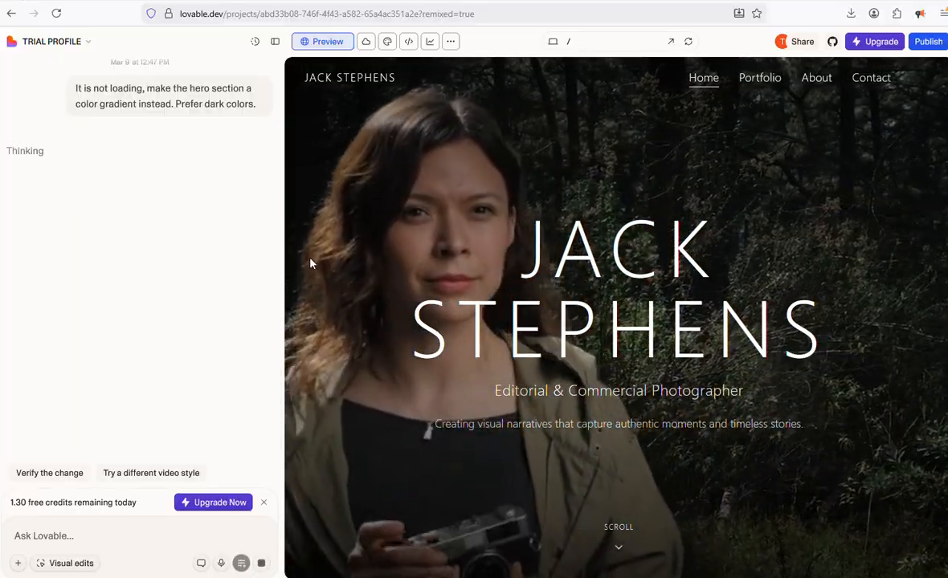
Check the chat progress of the gradient request and look over the hero and About My Work sections in the preview
scroll(243, 218, up, 1)
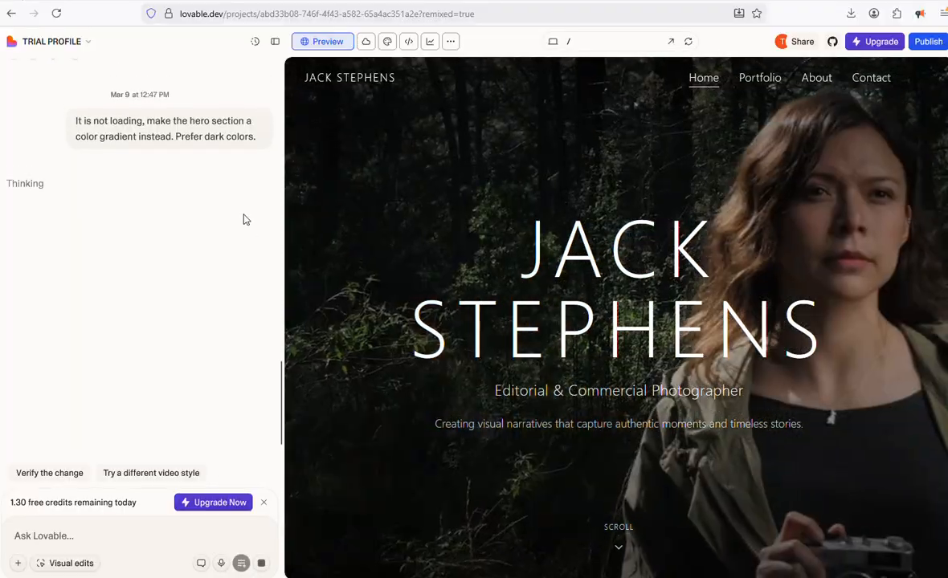
scroll(245, 220, up, 1)
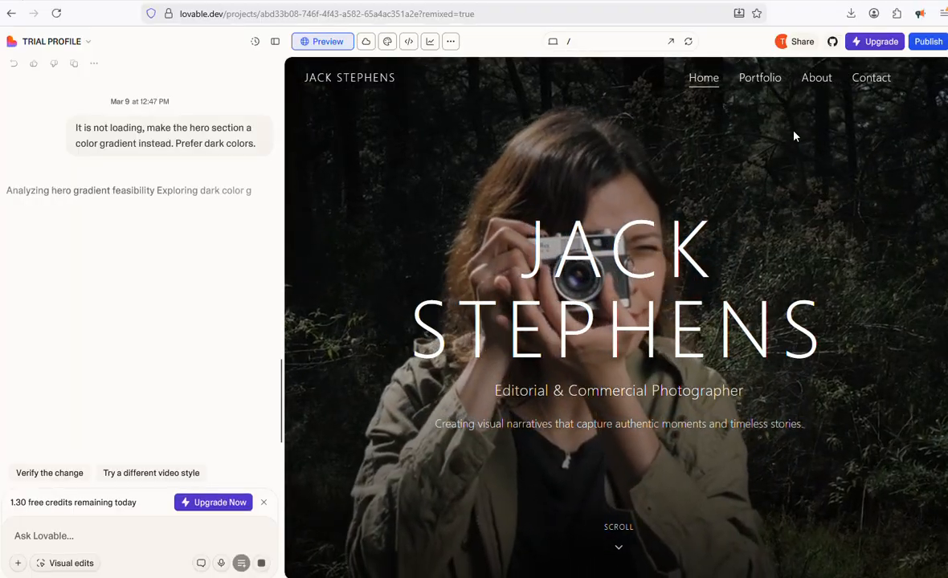
scroll(794, 137, down, 1)
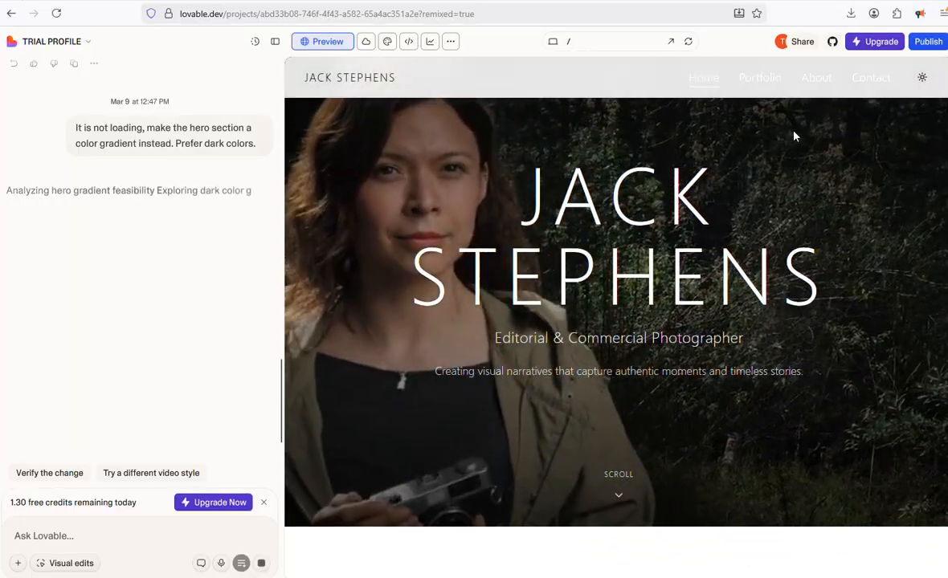
scroll(794, 136, down, 1)
scroll(794, 137, up, 2)
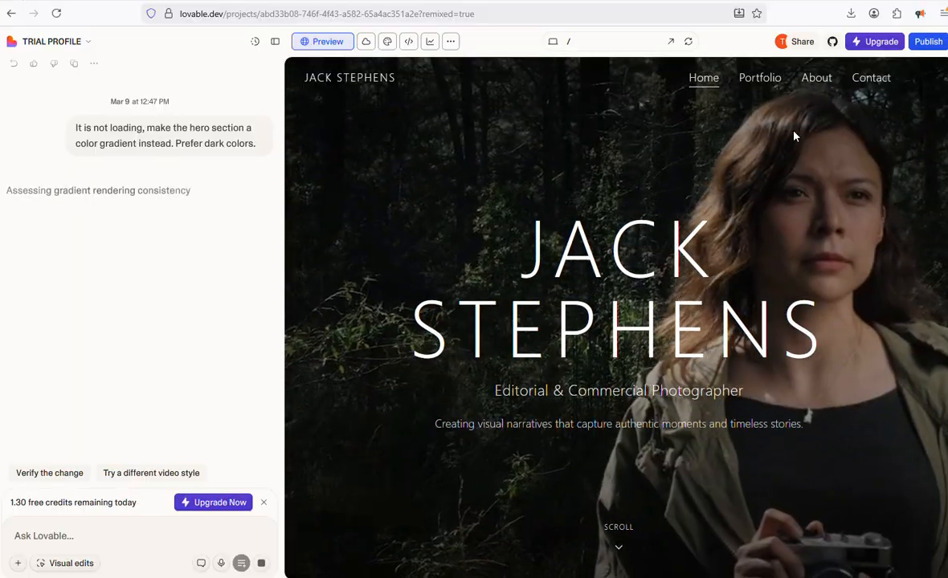
scroll(794, 136, down, 5)
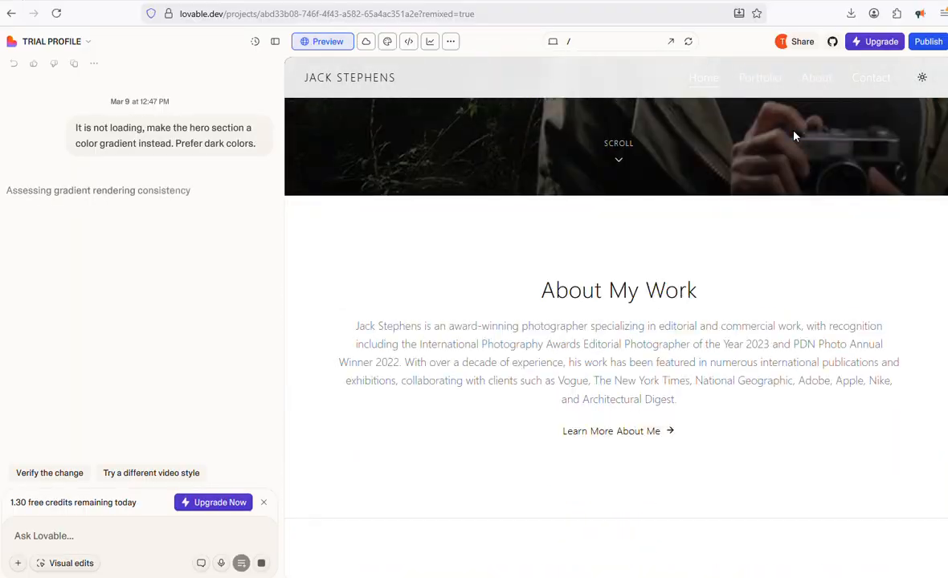
scroll(793, 136, down, 2)
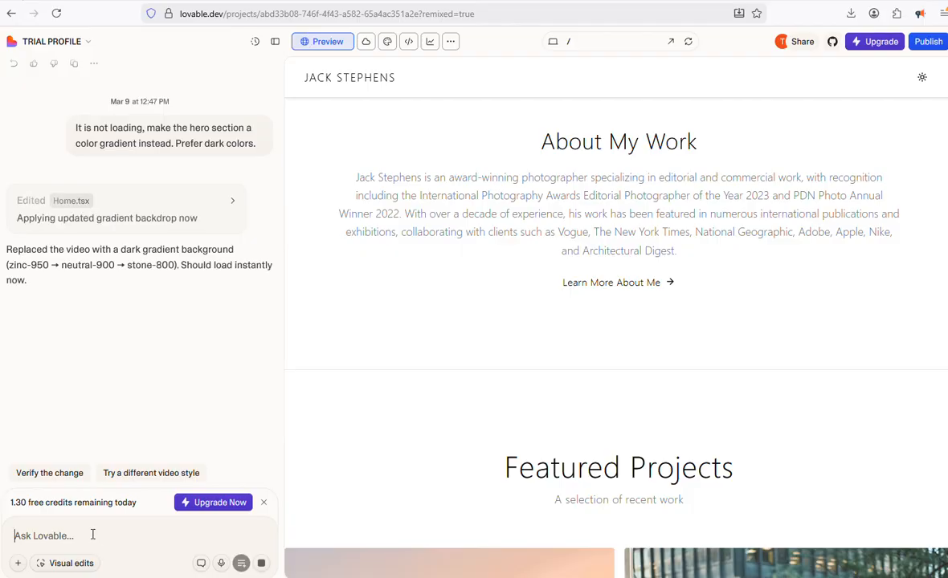
Send a chat message noting the site's current photographer profile or portfolio focus and asking to change everything to reflect a fullstack developer
text(The )
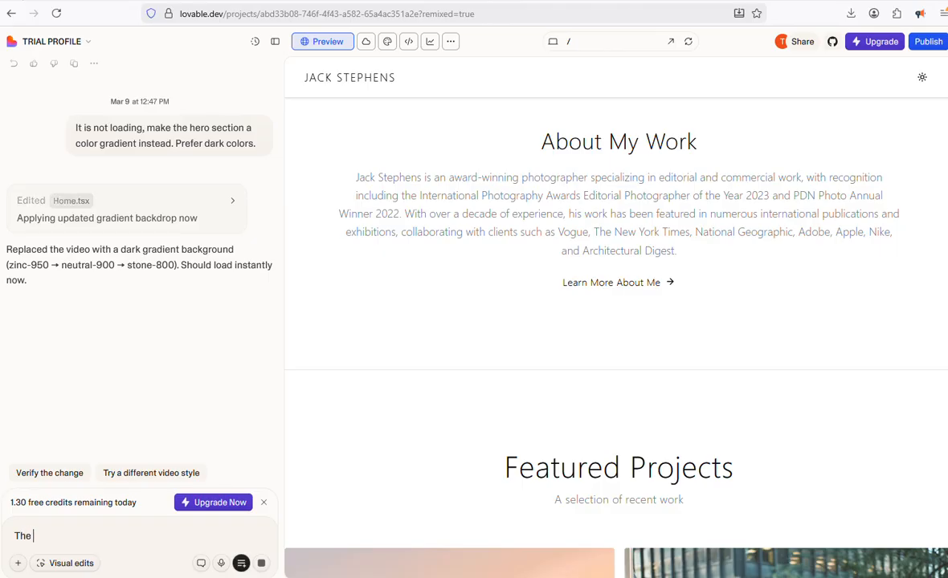
text(website is currentl)
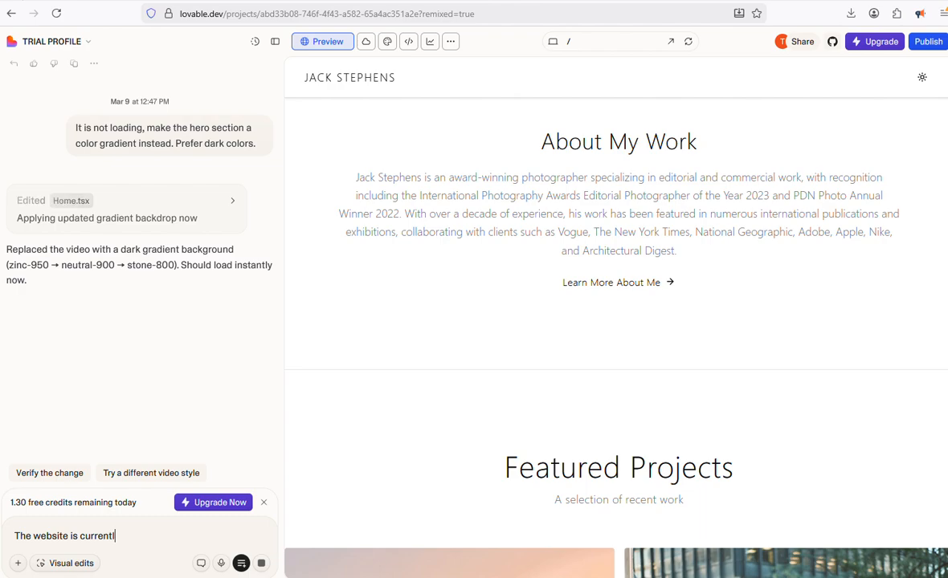
text(y focused on a photographe)
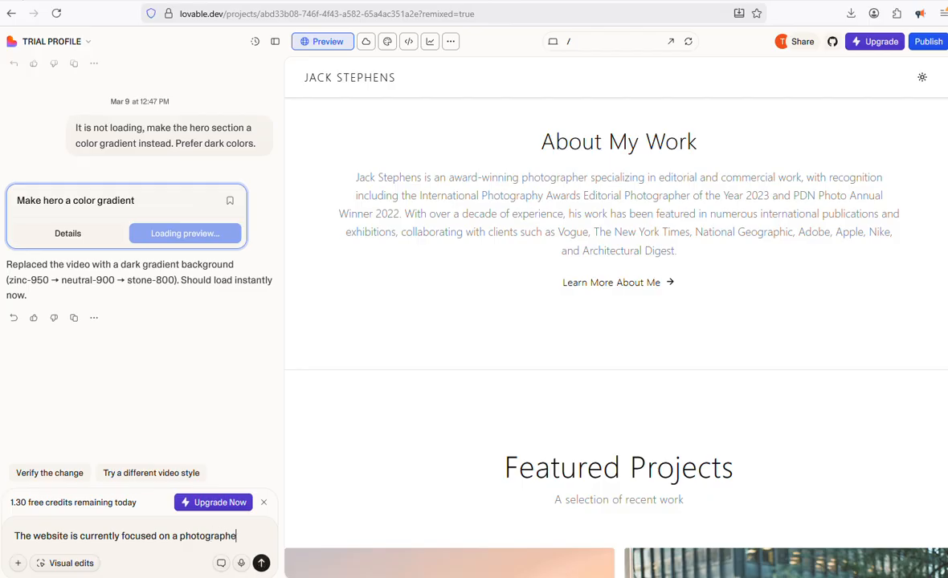
text(r's profil)
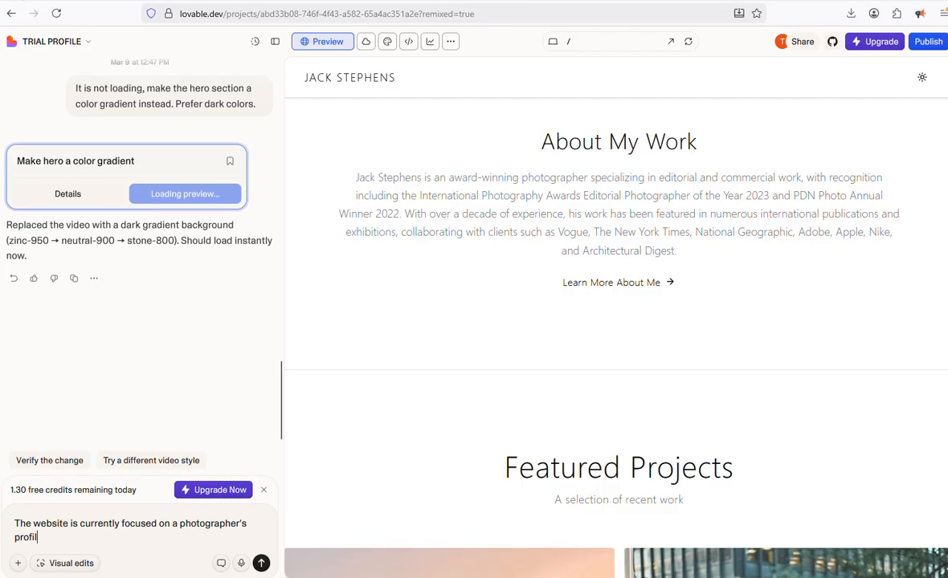
text(e. Am a fullstack)
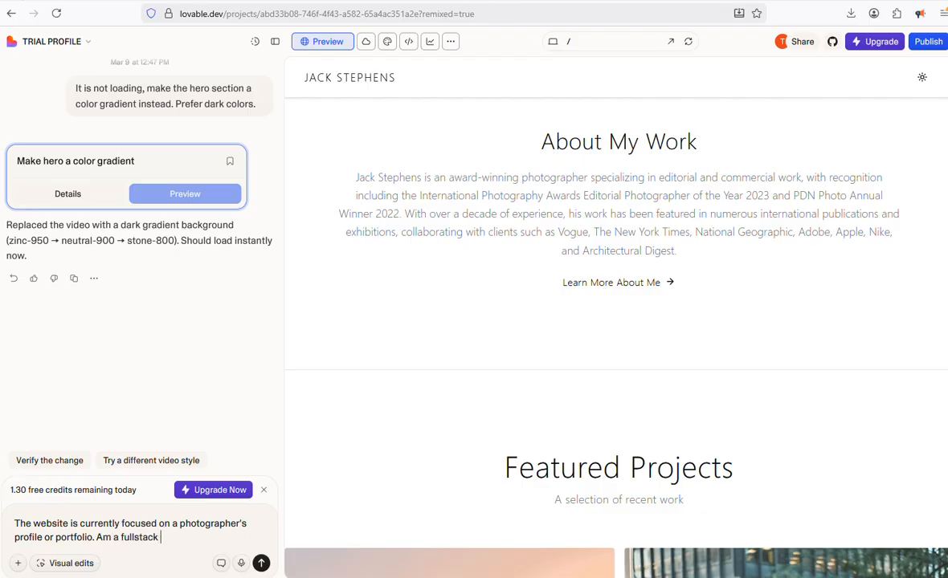
text(developer and)
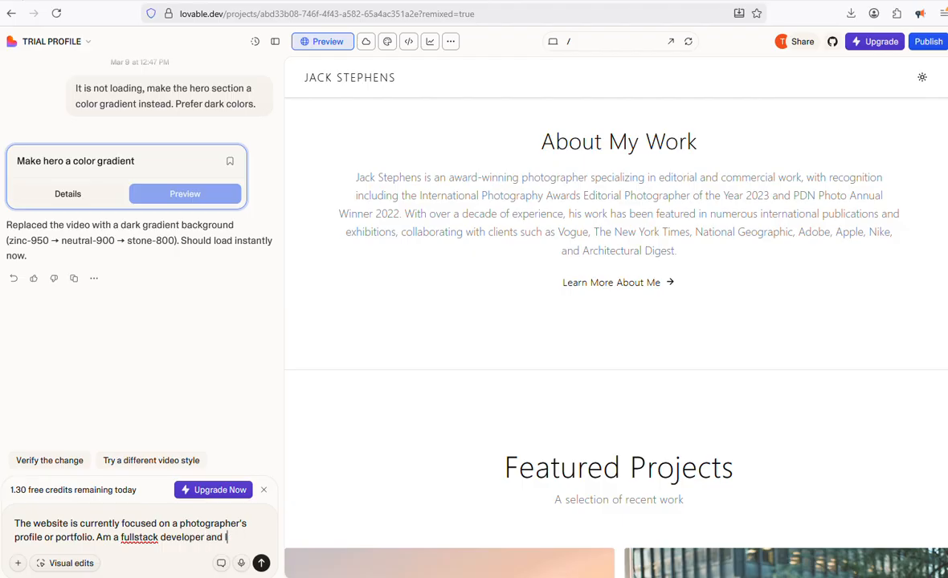
text( you to change everything to)
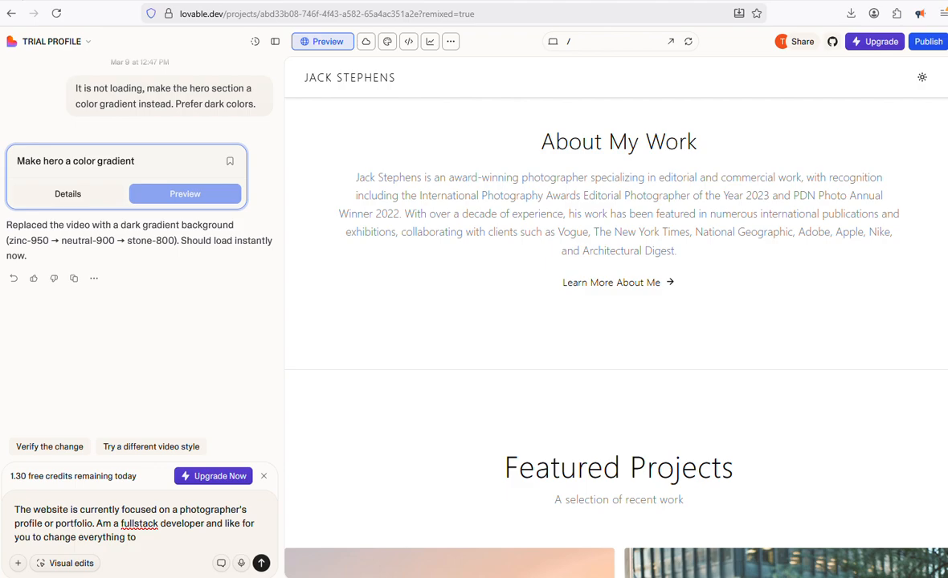
text(re)
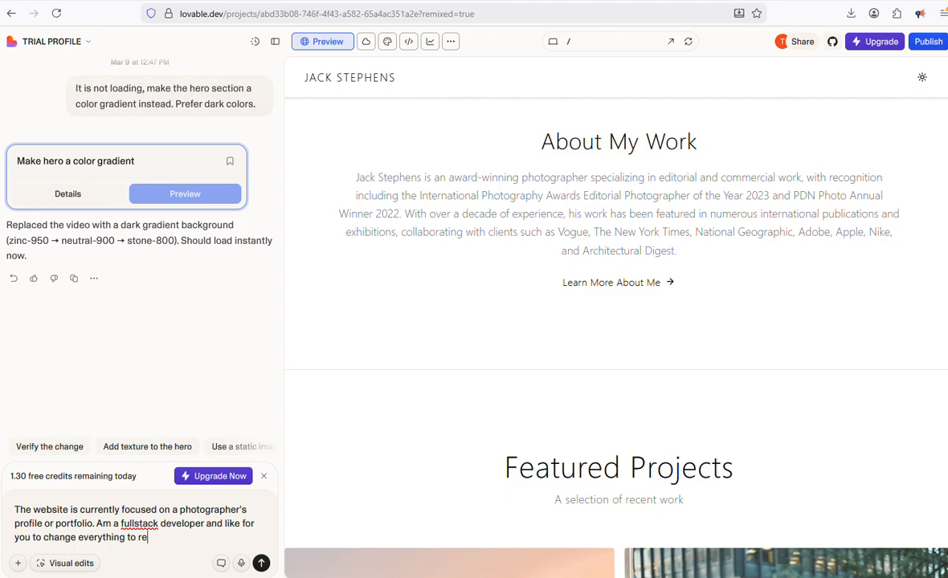
text(flect this.)
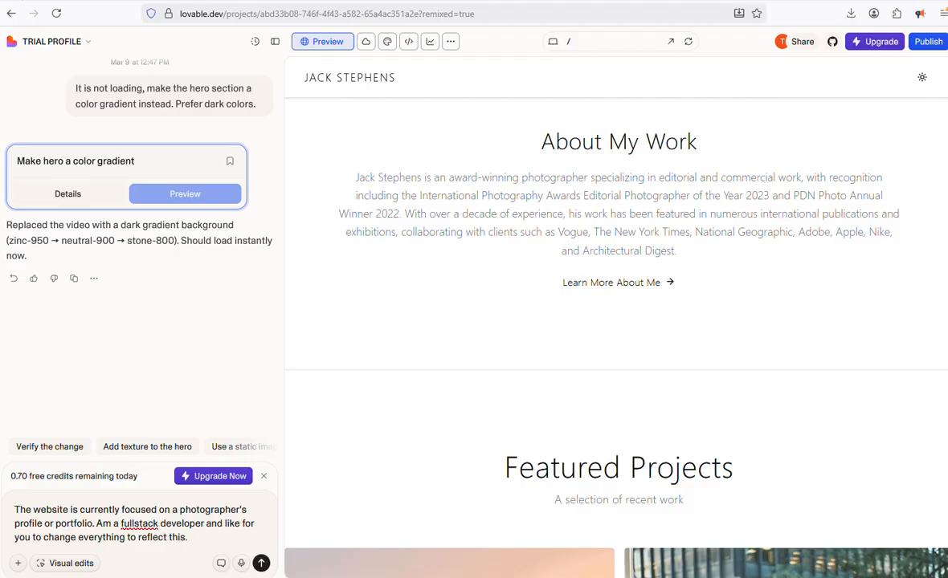
click(261, 564)
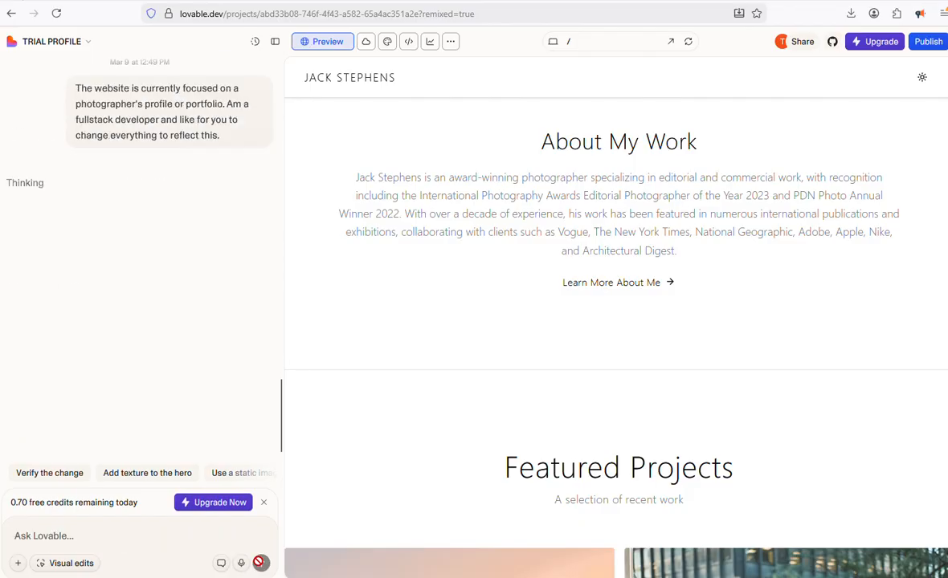
Examine the hero section's dark gradient in the preview and review the gradient edit and developer request in the chat history
scroll(789, 271, up, 3)
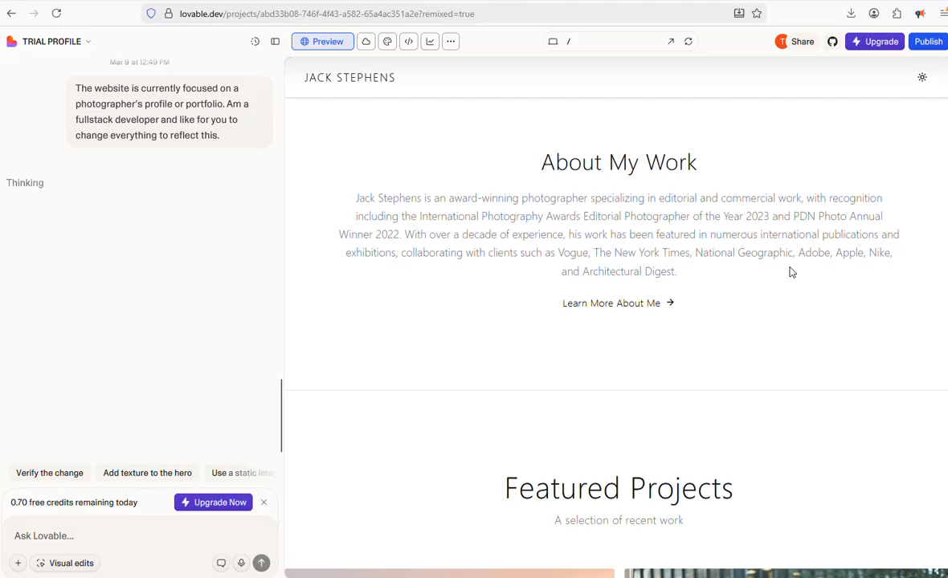
scroll(790, 271, up, 5)
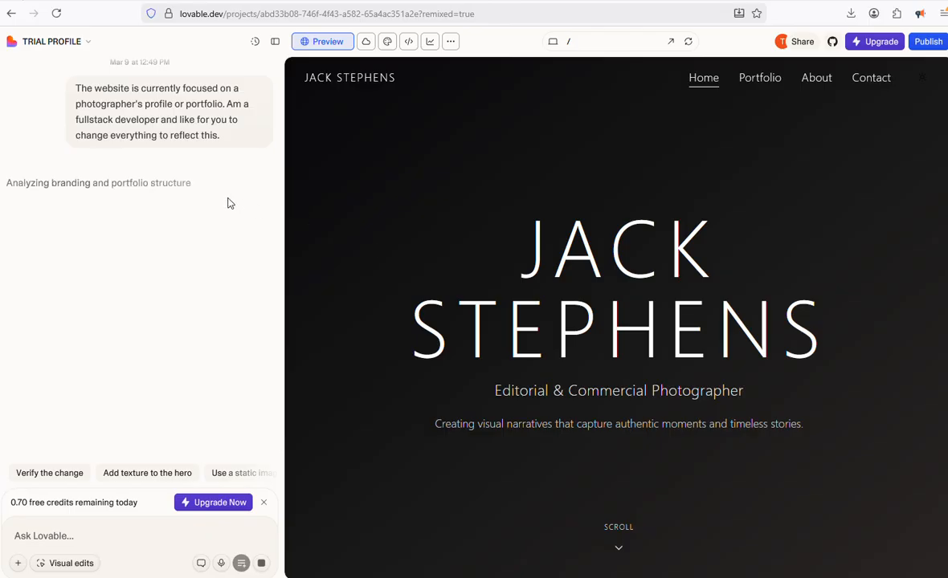
scroll(228, 201, up, 3)
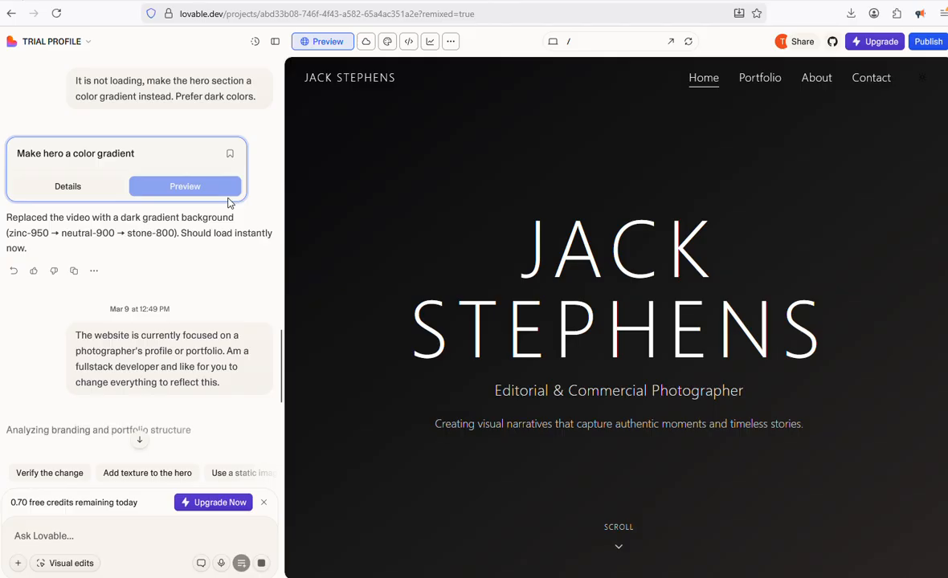
scroll(229, 203, up, 1)
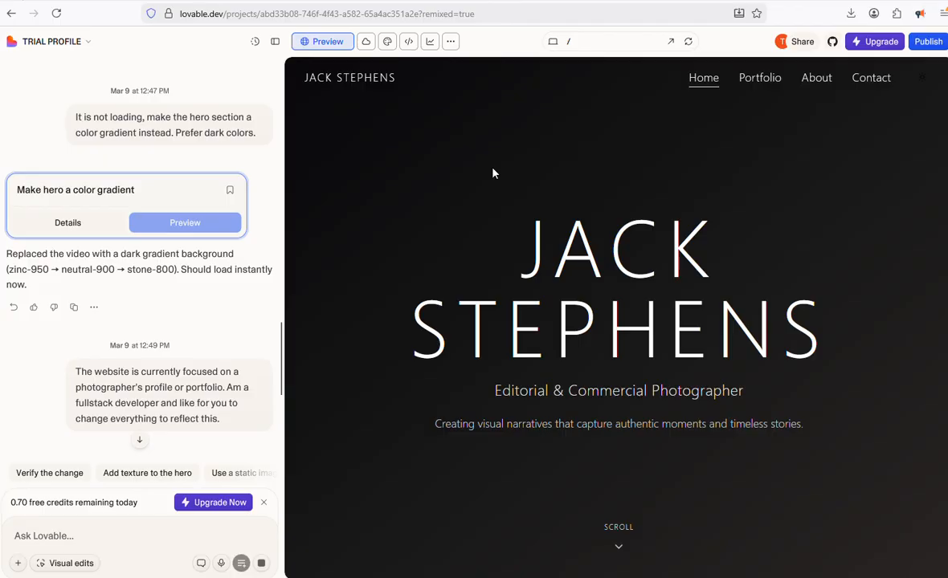
scroll(493, 174, down, 4)
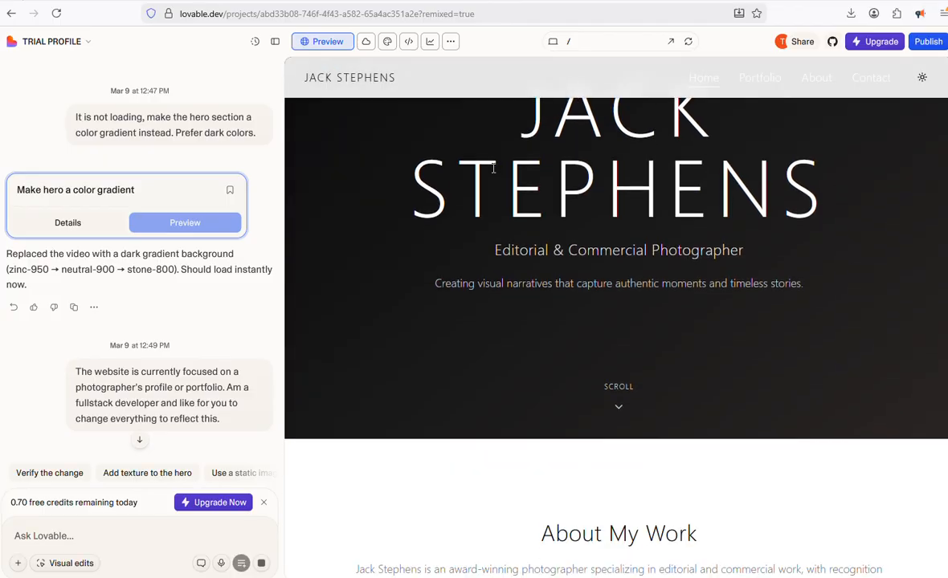
scroll(493, 170, up, 1)
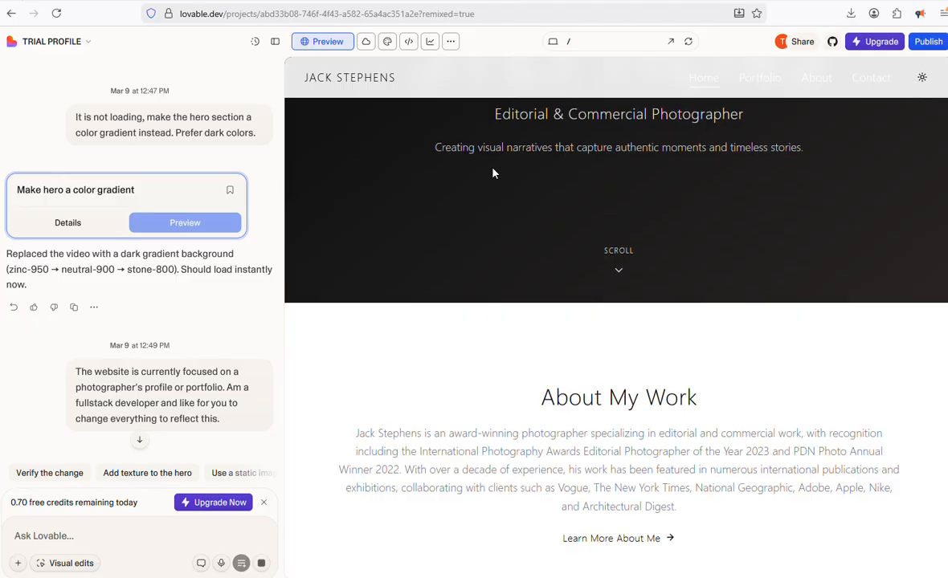
scroll(493, 173, up, 4)
scroll(494, 173, down, 4)
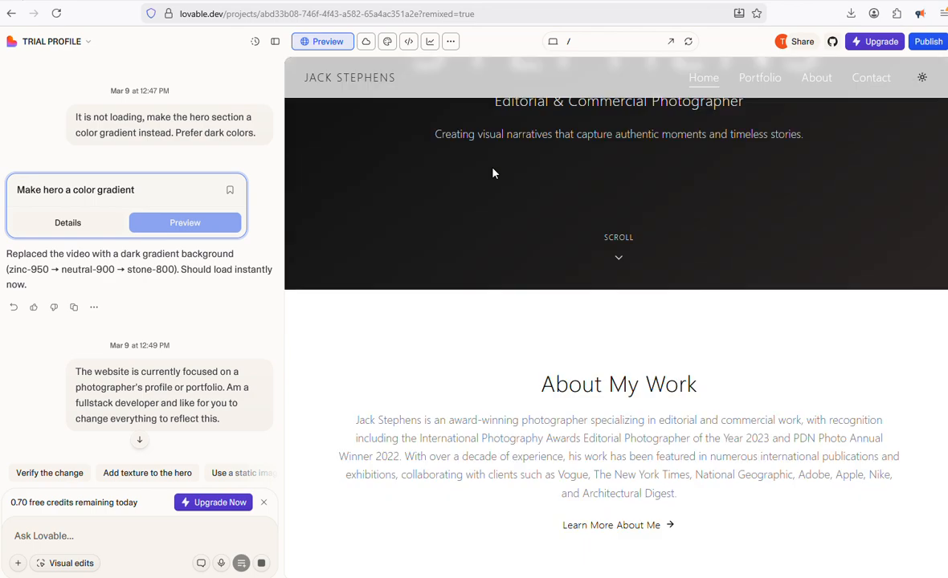
scroll(493, 174, down, 2)
scroll(493, 174, up, 5)
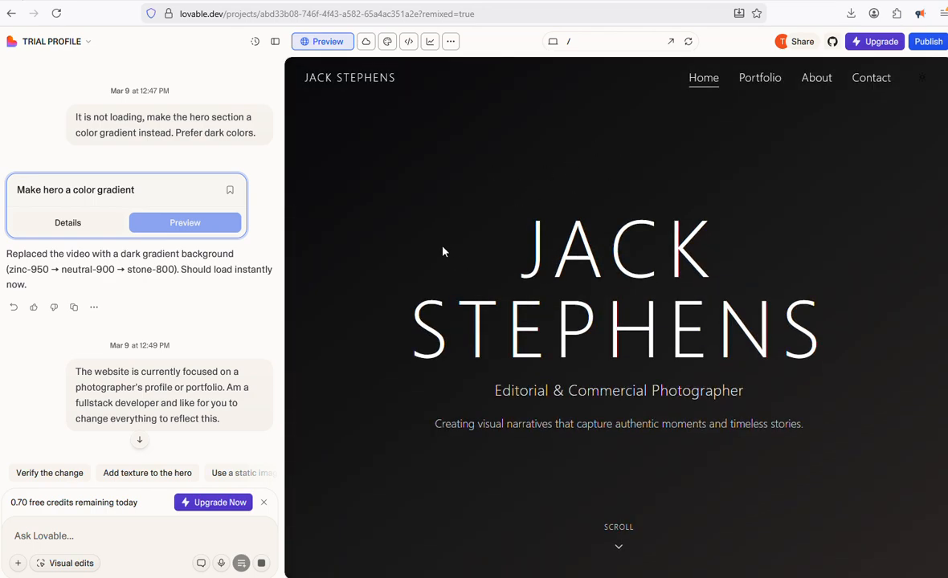
scroll(444, 243, down, 2)
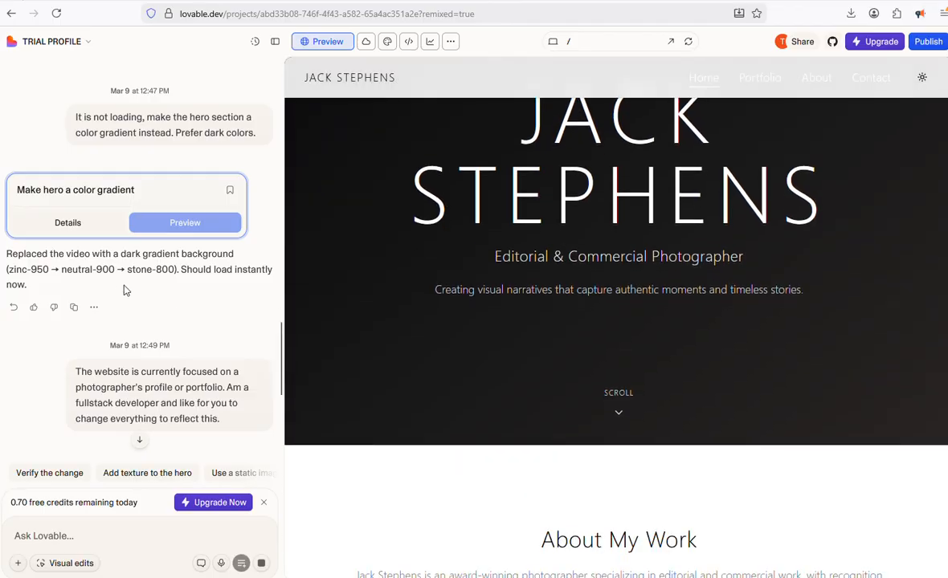
scroll(126, 290, down, 2)
scroll(121, 294, down, 3)
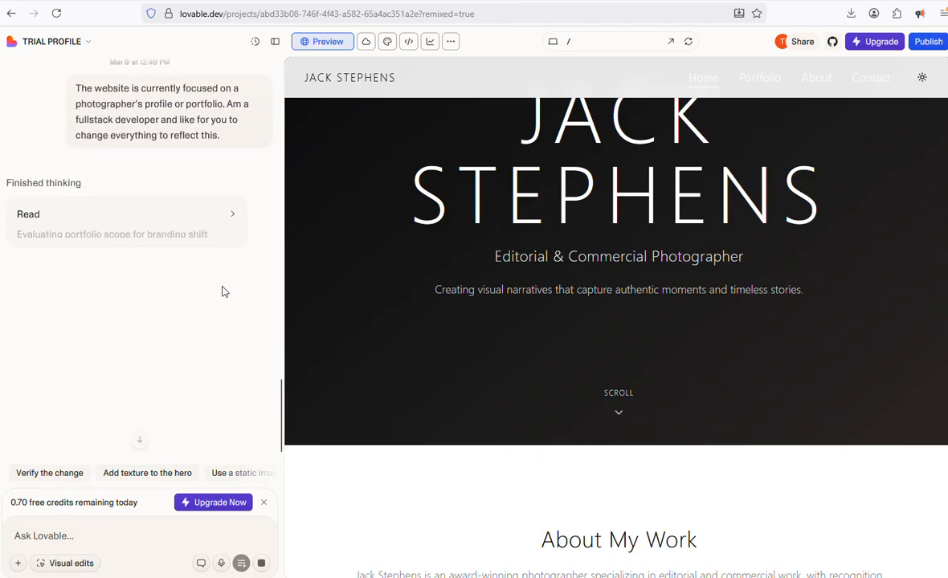
scroll(484, 234, up, 2)
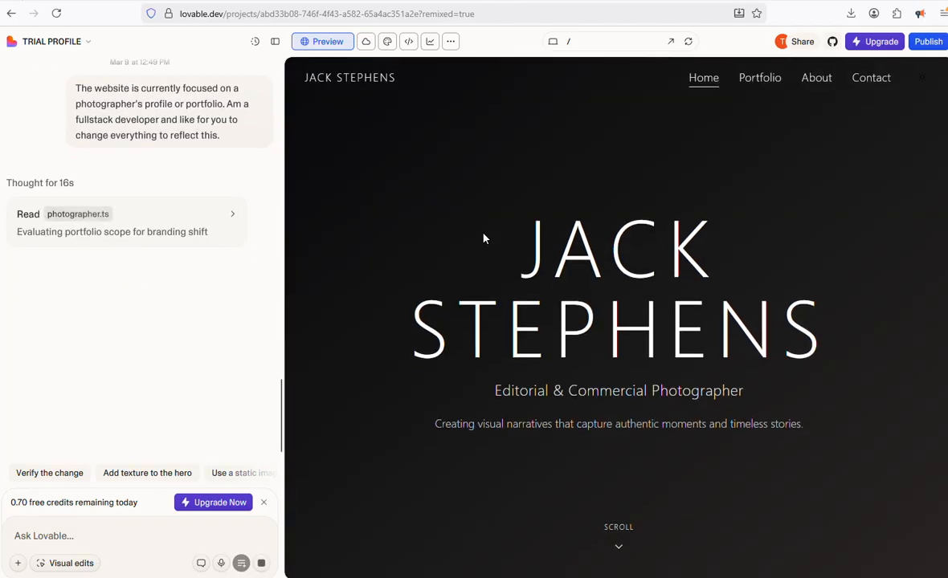
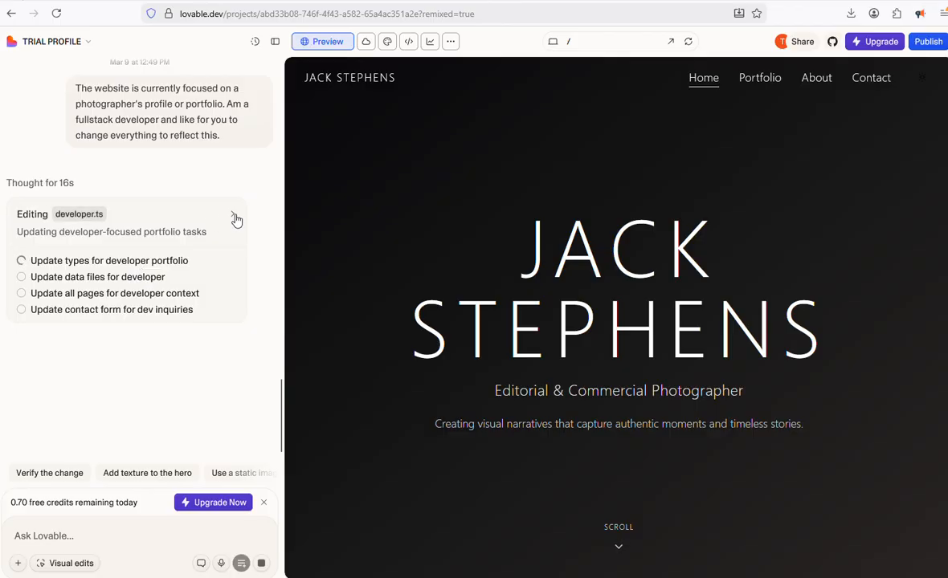
Look through the preview's hero, About My Work text and Featured Projects gallery for fullstack developer content while checking the chat's task progress
scroll(715, 190, down, 6)
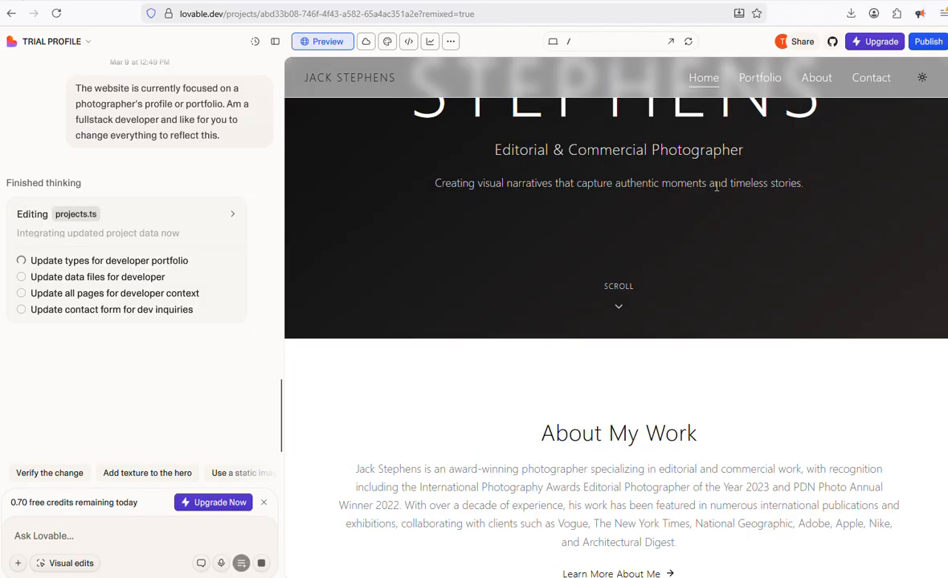
scroll(717, 187, down, 5)
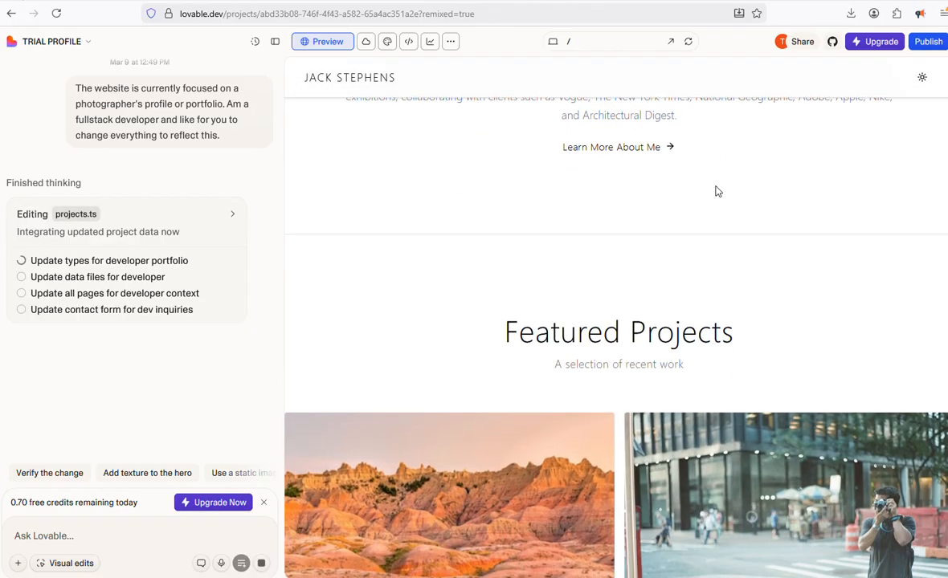
scroll(717, 187, down, 4)
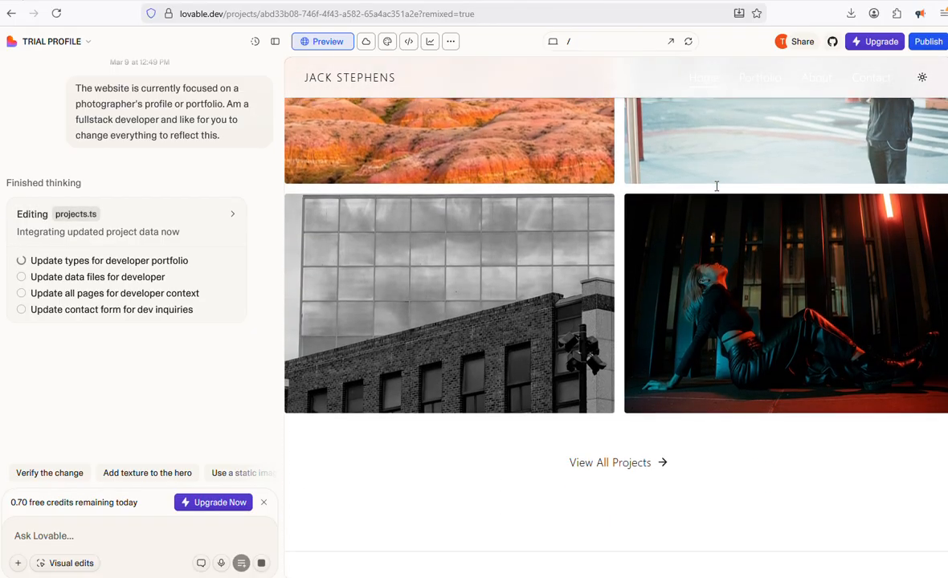
scroll(716, 191, down, 1)
scroll(716, 191, up, 5)
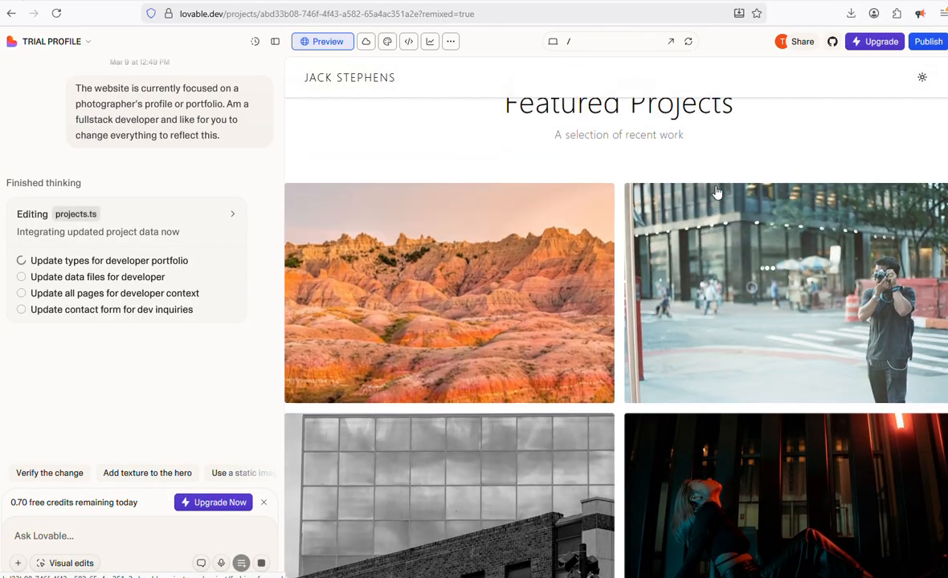
scroll(717, 191, up, 6)
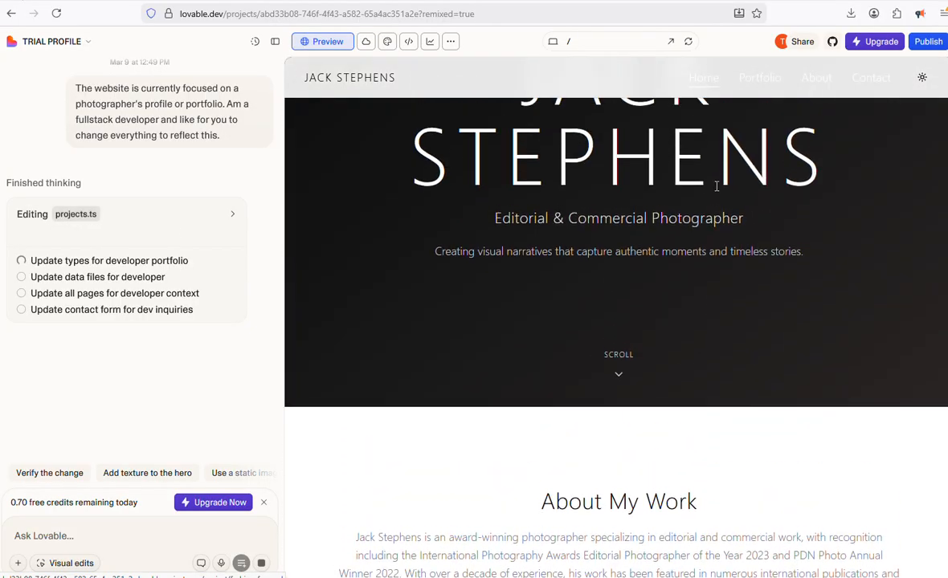
scroll(717, 187, up, 2)
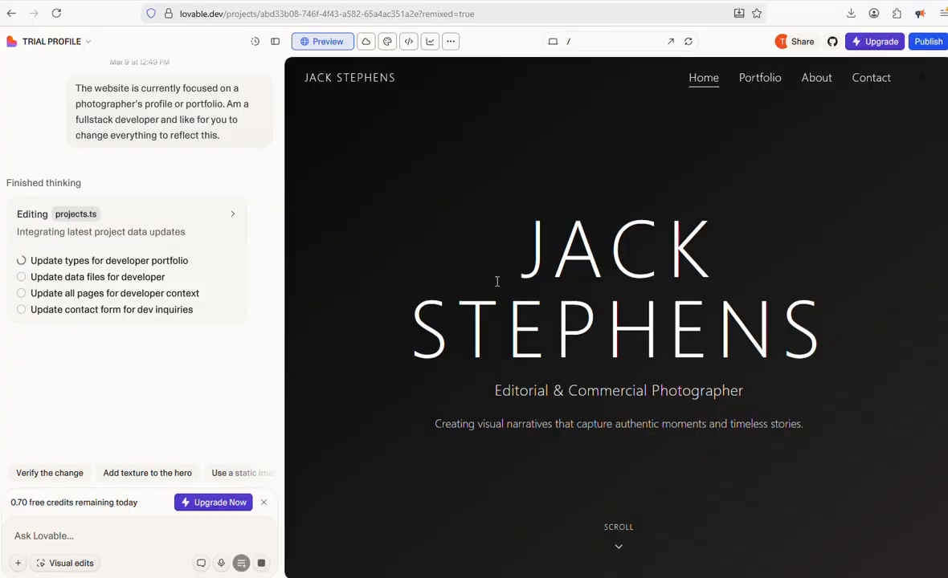
scroll(496, 283, down, 6)
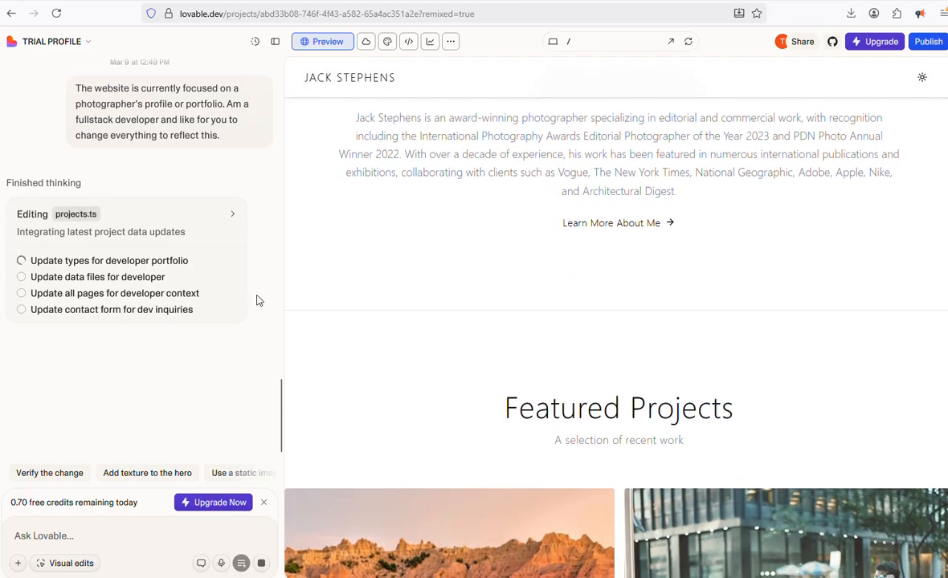
scroll(437, 274, down, 8)
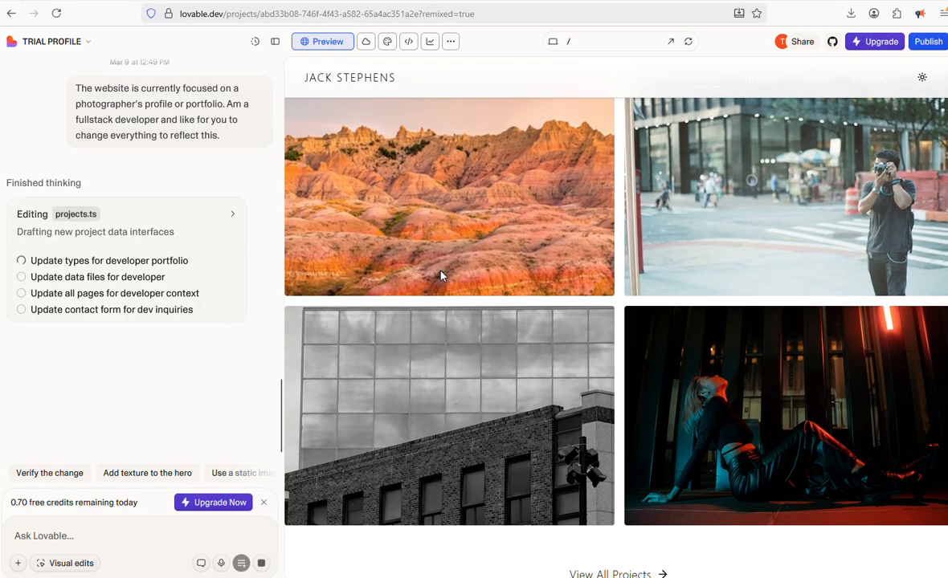
scroll(441, 278, up, 5)
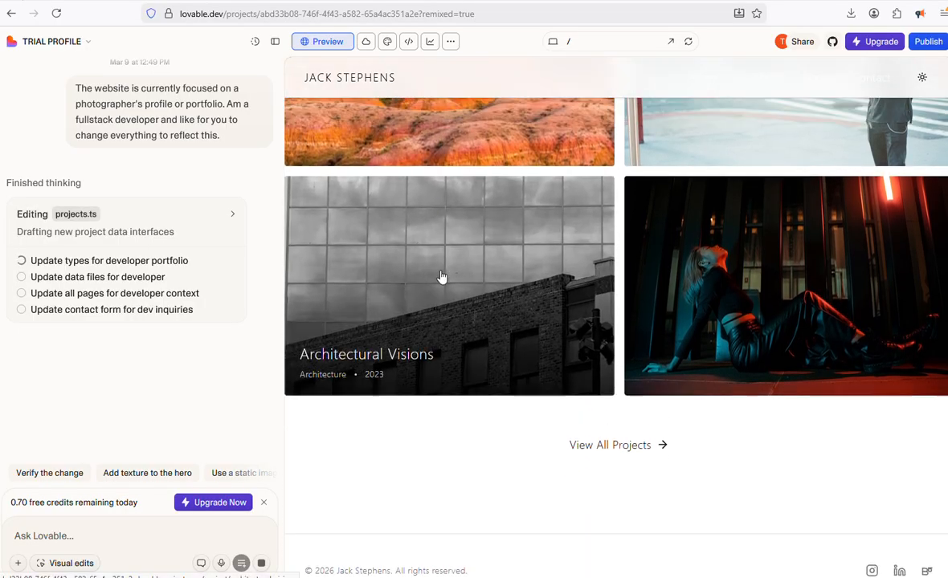
scroll(440, 277, up, 1)
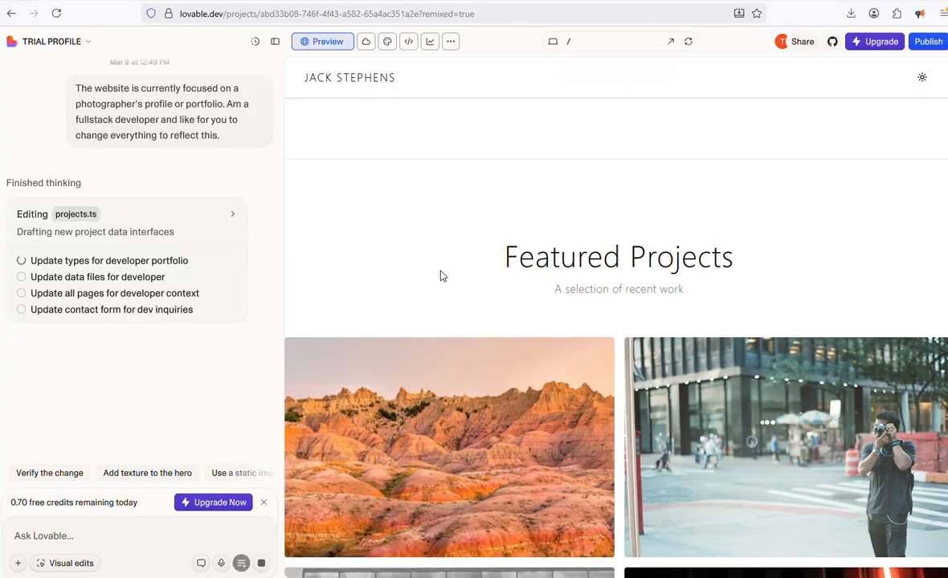
scroll(431, 241, up, 2)
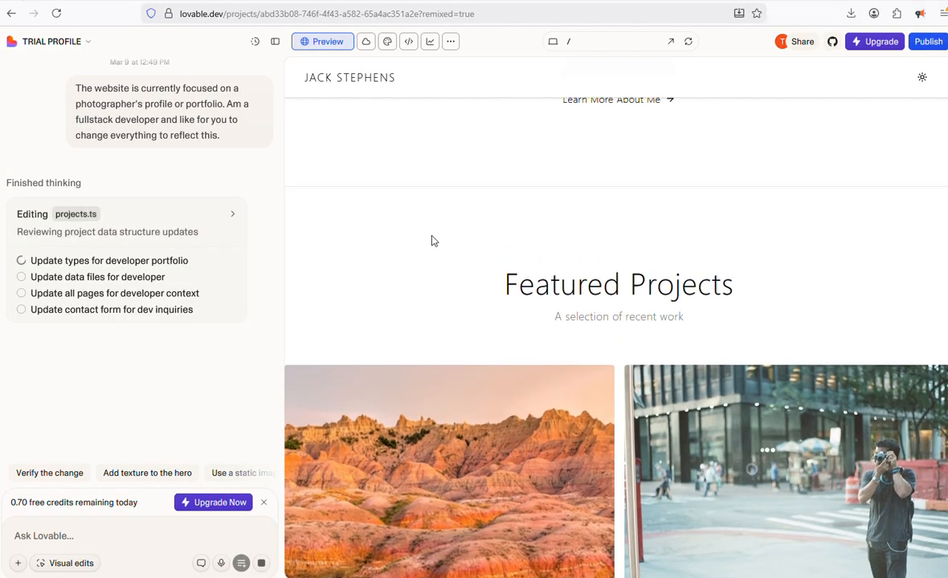
scroll(432, 242, up, 5)
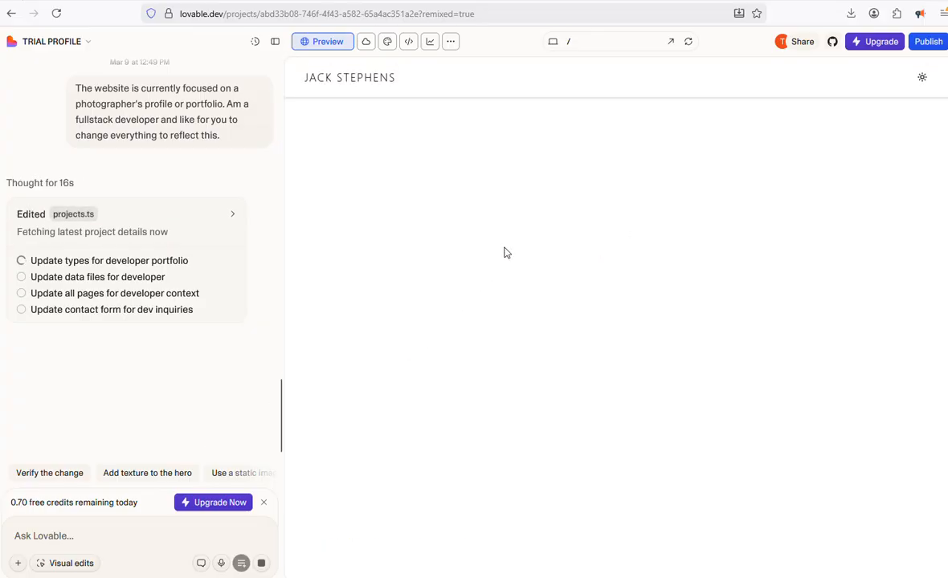
scroll(505, 253, down, 2)
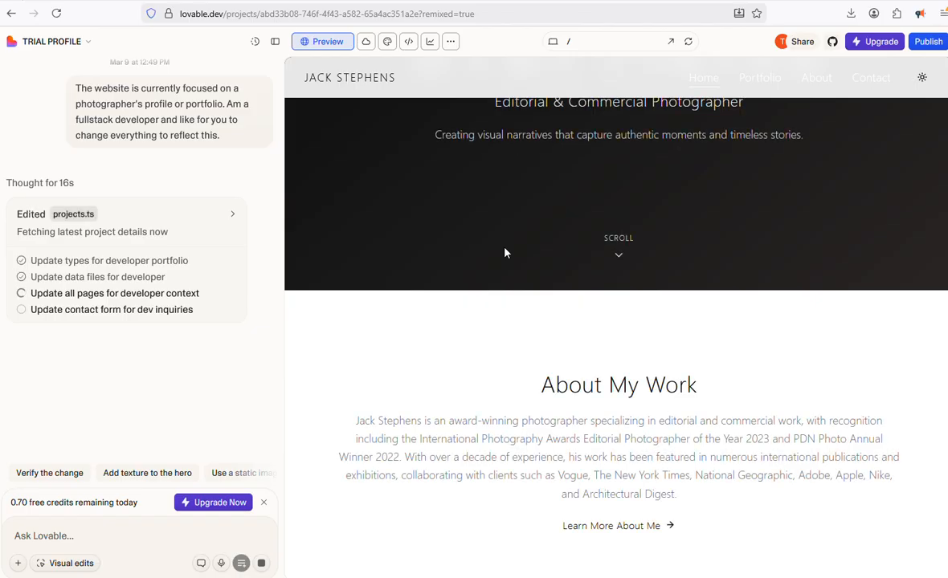
Examine the About My Work text and the hero heading and tagline in the preview for photographer wording
scroll(505, 253, down, 2)
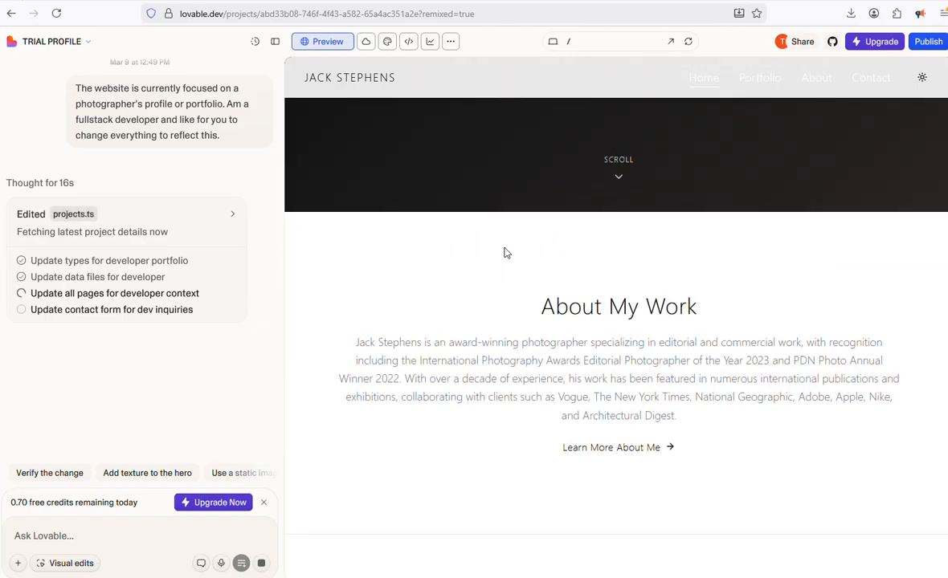
scroll(505, 253, down, 1)
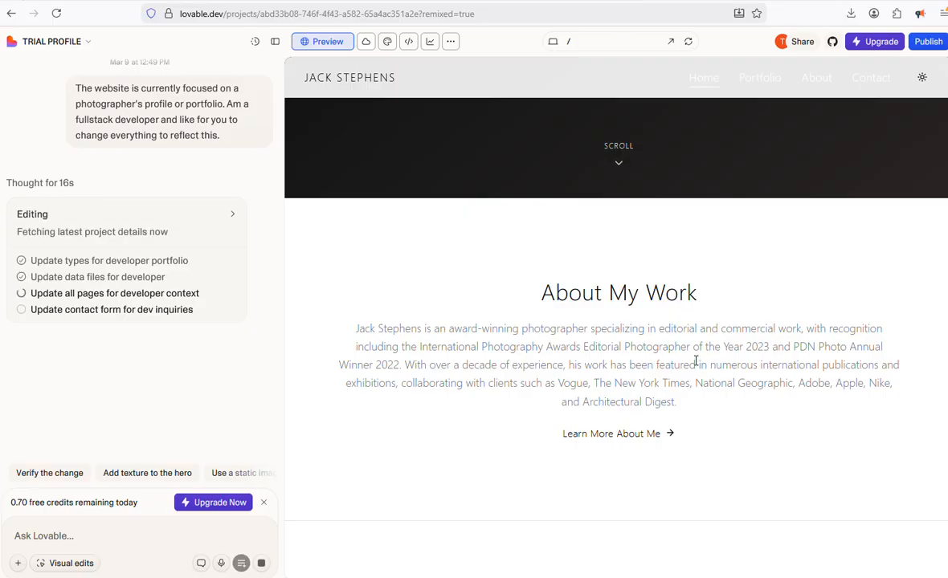
scroll(556, 274, up, 4)
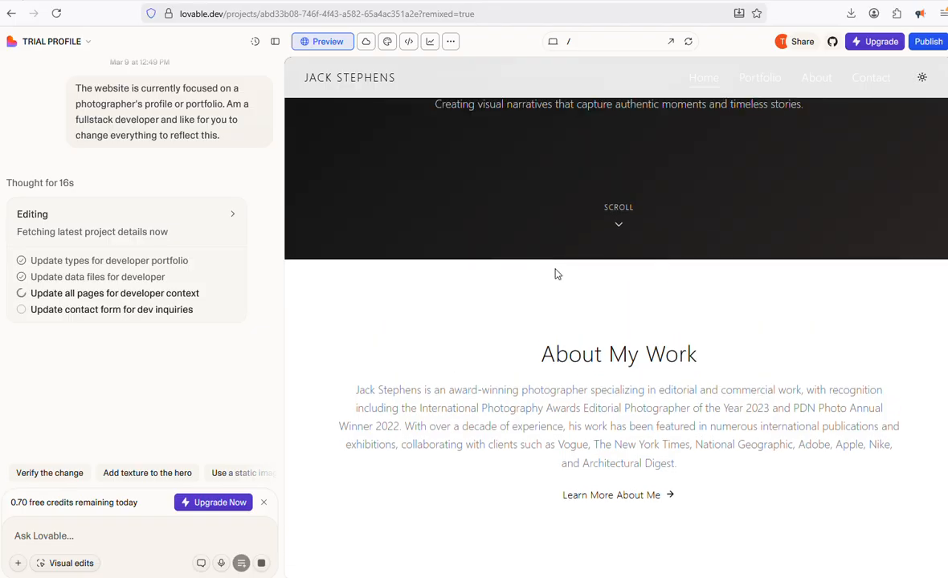
scroll(556, 274, up, 3)
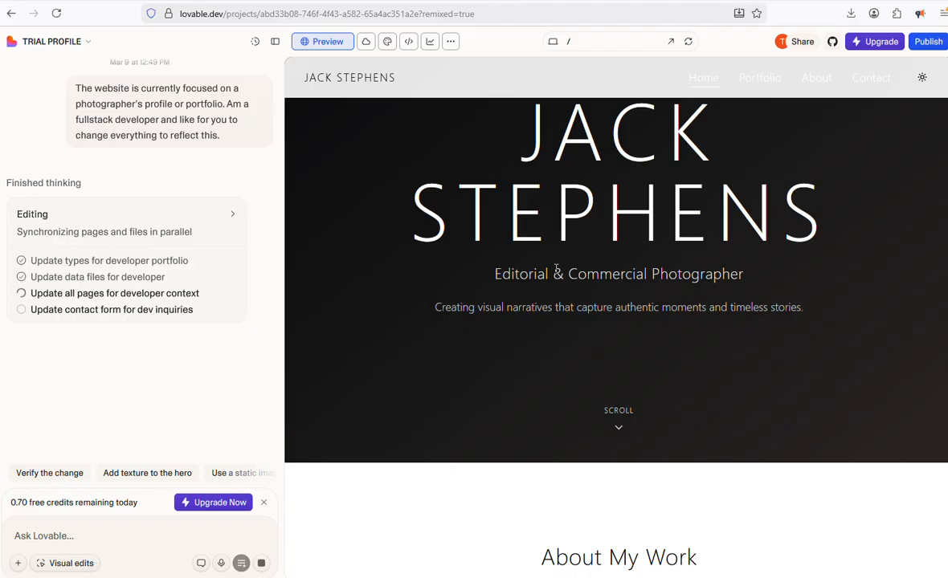
scroll(556, 270, up, 1)
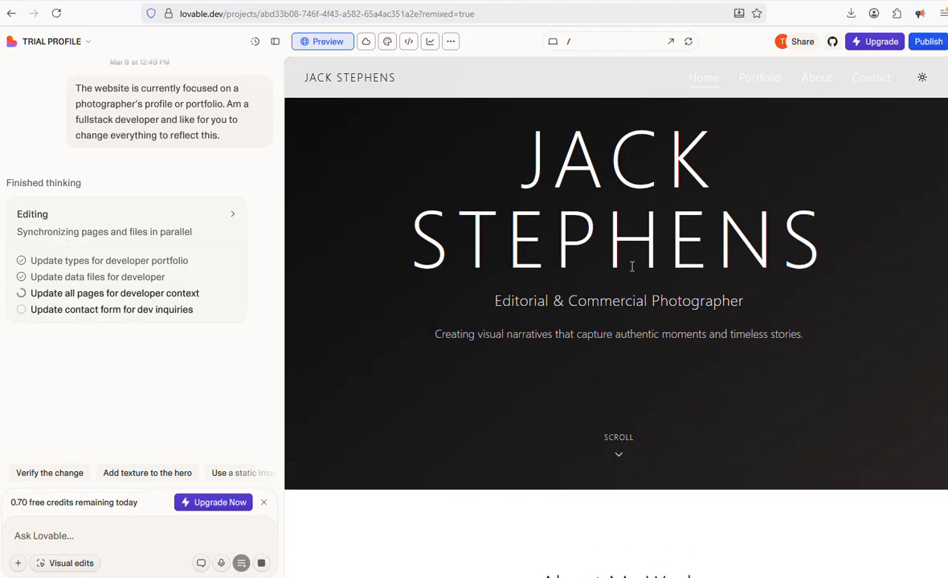
Inspect the Featured Projects cards, including their titles and categories, down to the footer while watching the chat's task progress
scroll(632, 266, down, 8)
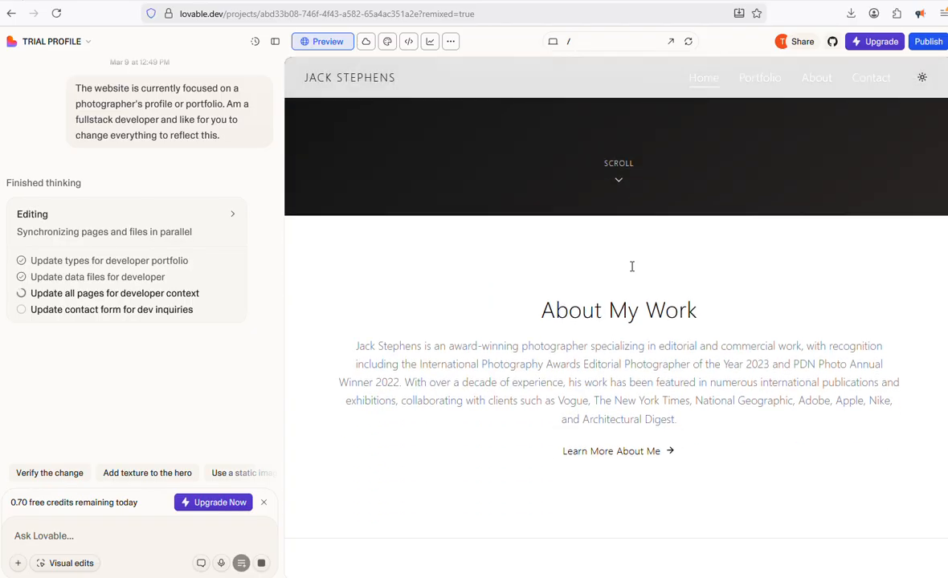
scroll(632, 266, down, 5)
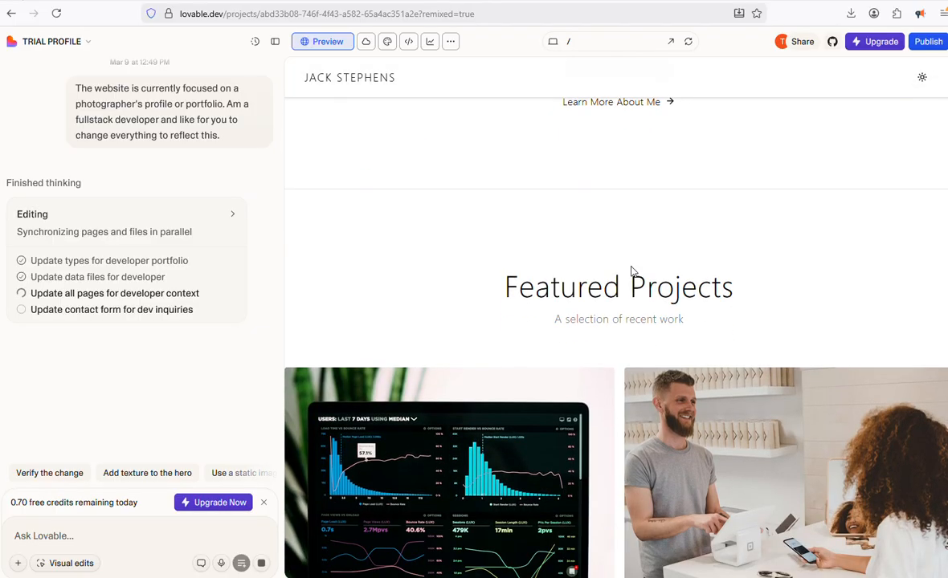
scroll(632, 271, down, 4)
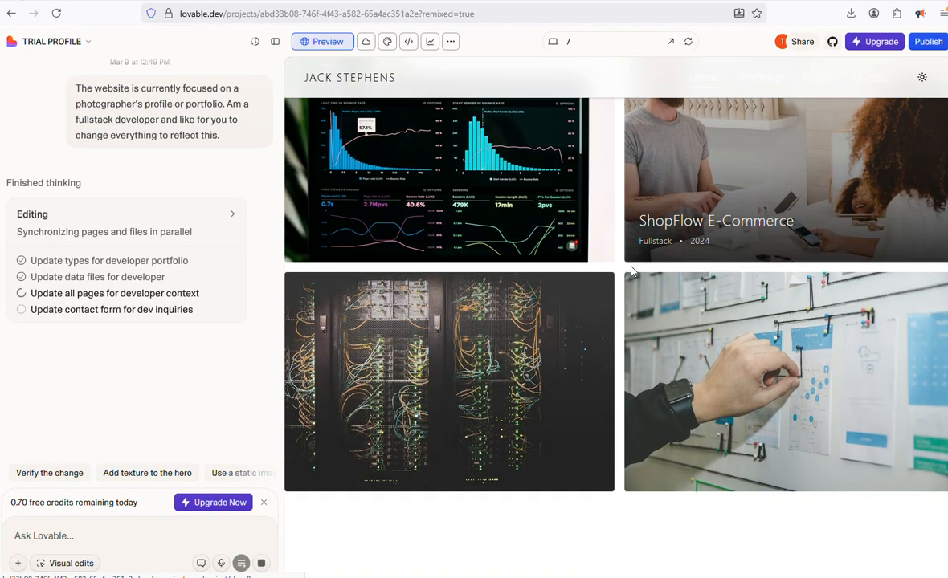
scroll(562, 226, up, 2)
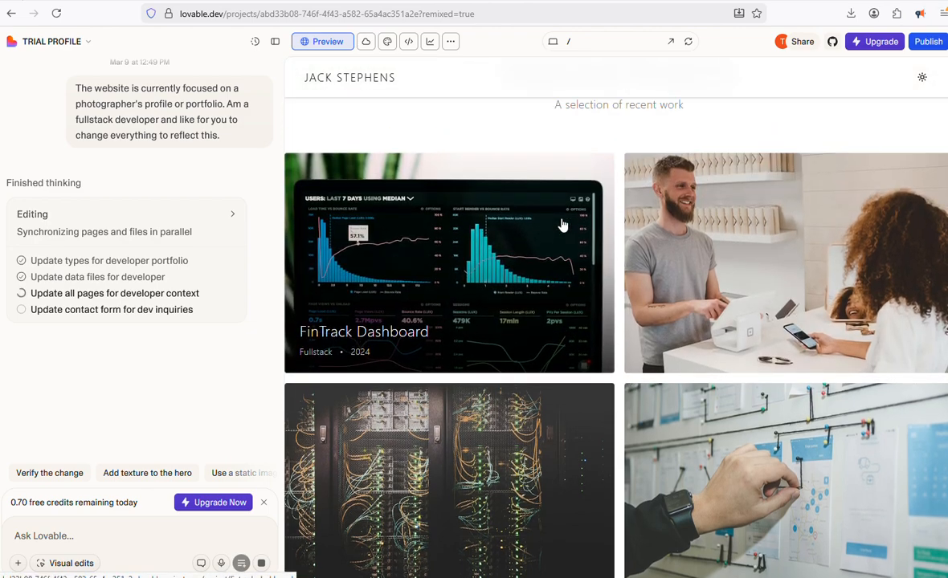
scroll(564, 228, down, 1)
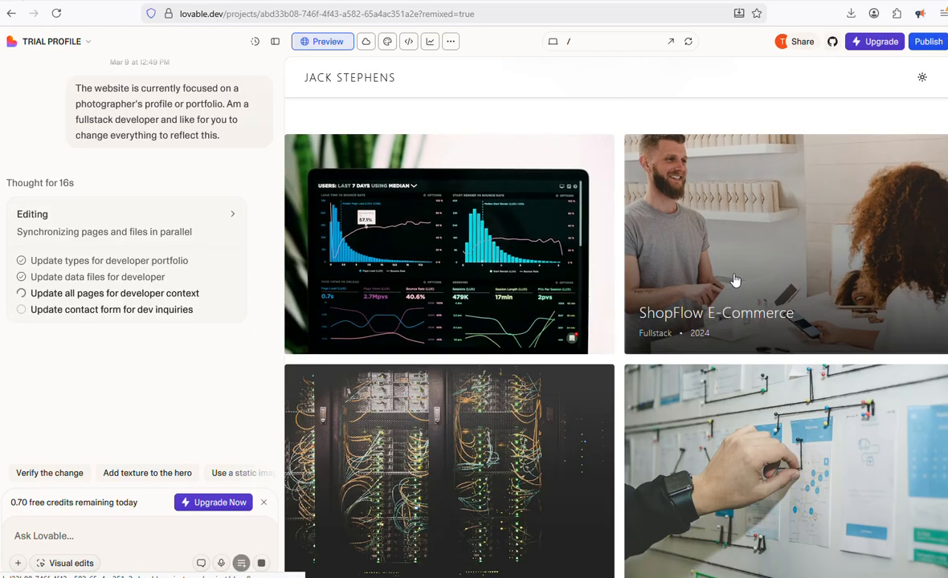
scroll(696, 383, down, 2)
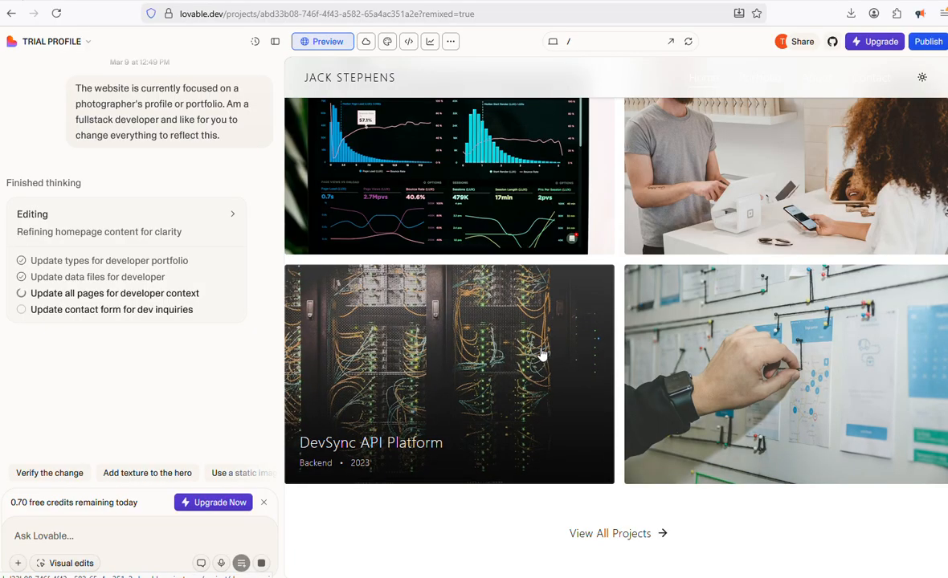
scroll(541, 354, down, 2)
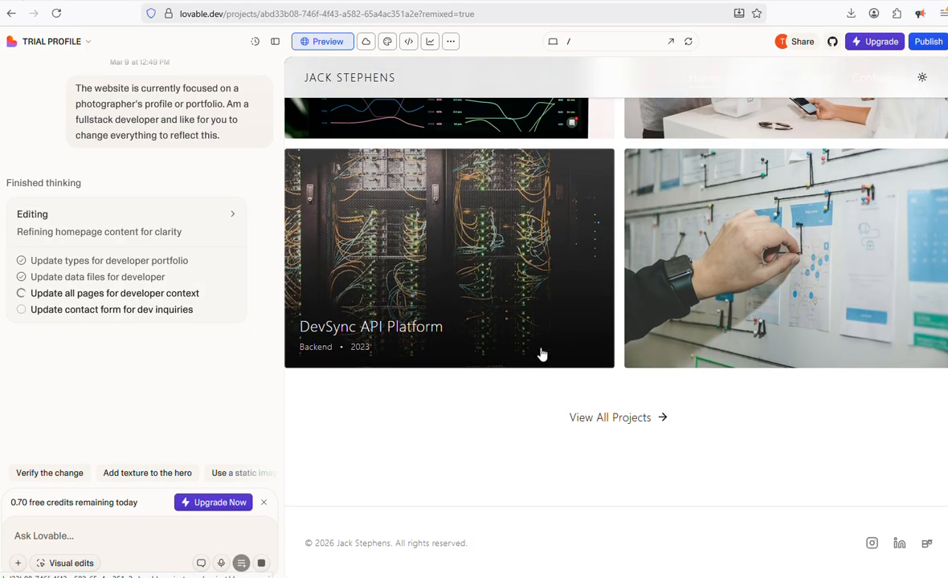
scroll(541, 354, up, 3)
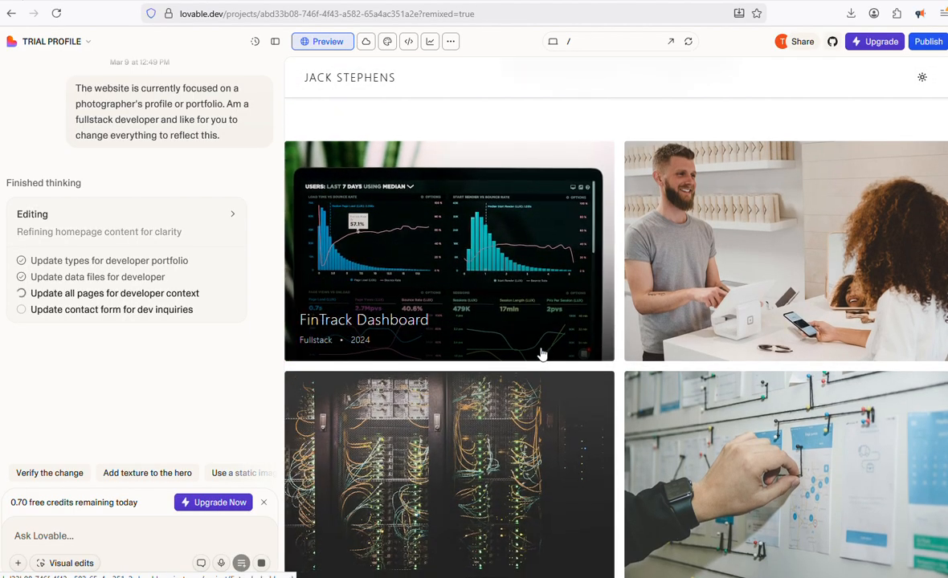
scroll(541, 355, up, 1)
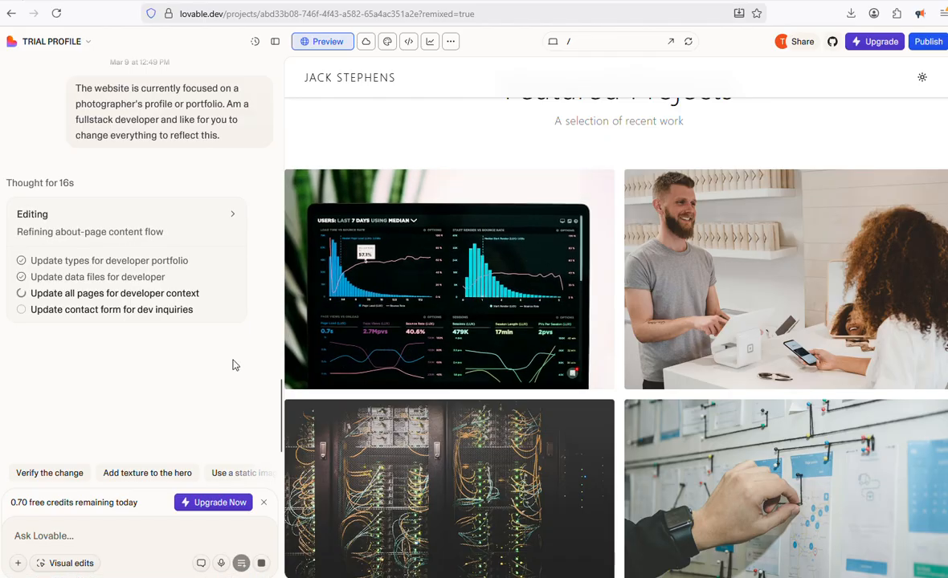
scroll(488, 275, up, 1)
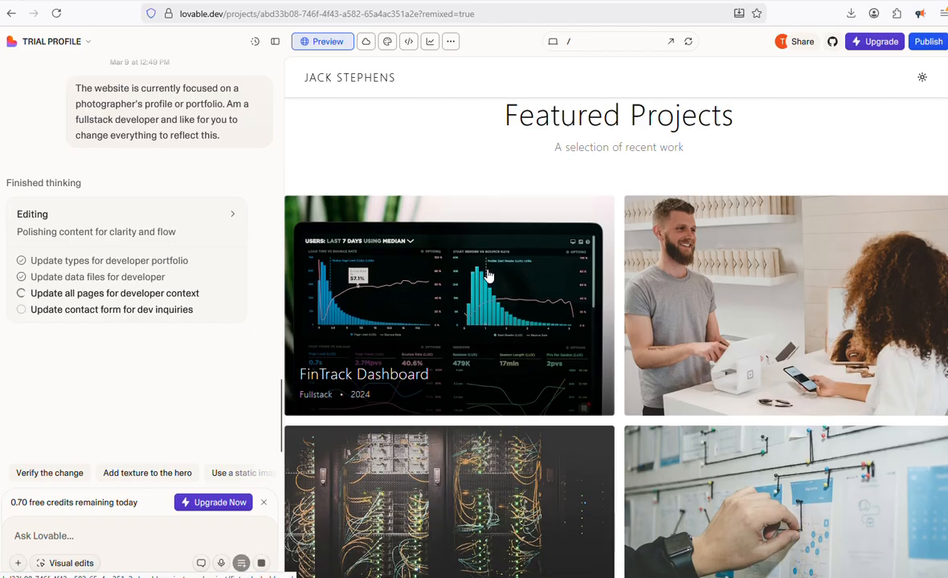
Compare the hero and About My Work text with the Featured Projects gallery while checking the developer update's task list
scroll(488, 275, up, 2)
scroll(488, 275, up, 10)
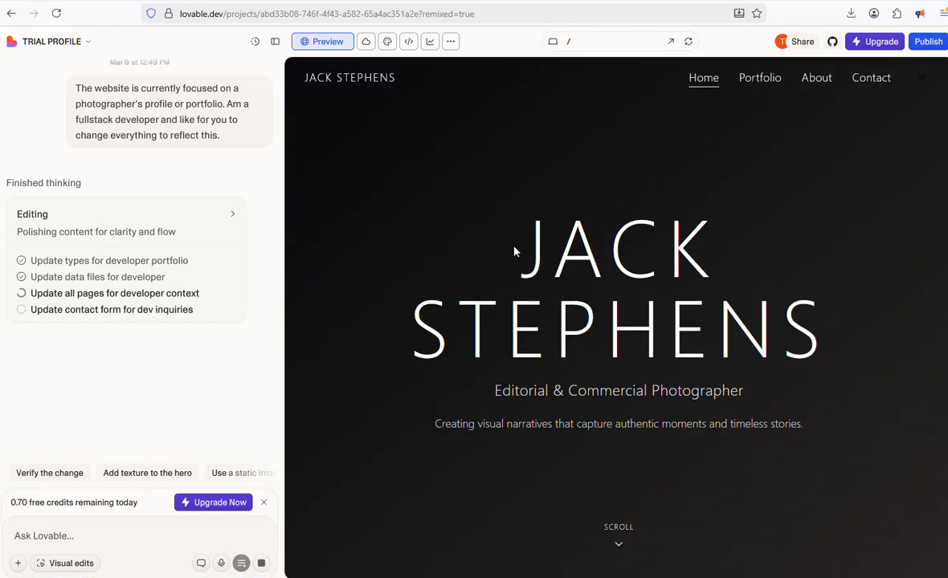
scroll(517, 253, down, 5)
scroll(515, 252, down, 4)
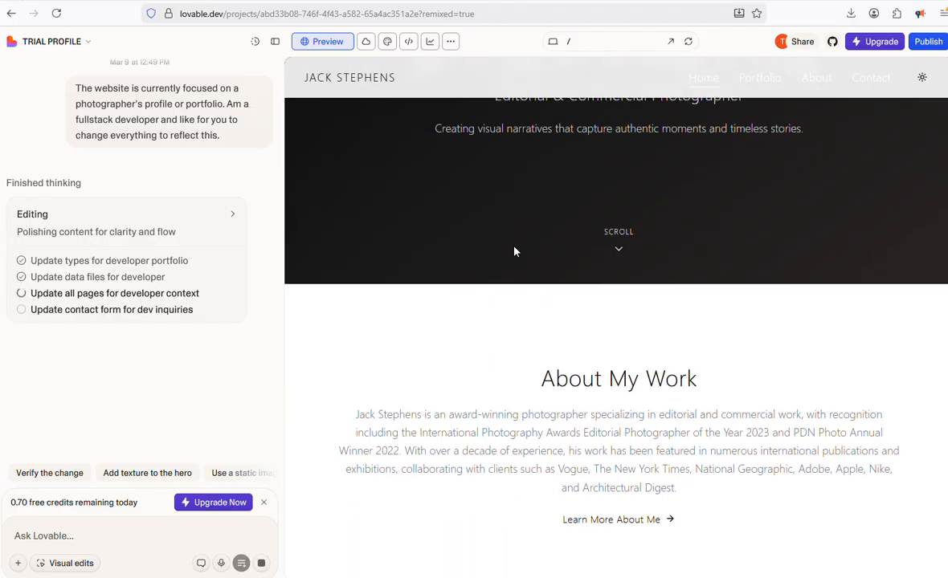
scroll(515, 251, down, 1)
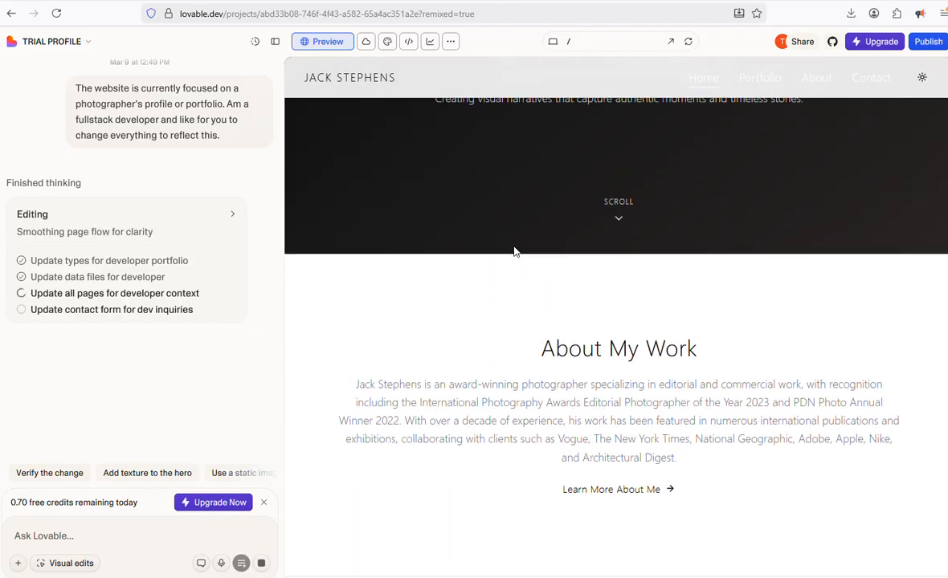
scroll(515, 252, down, 10)
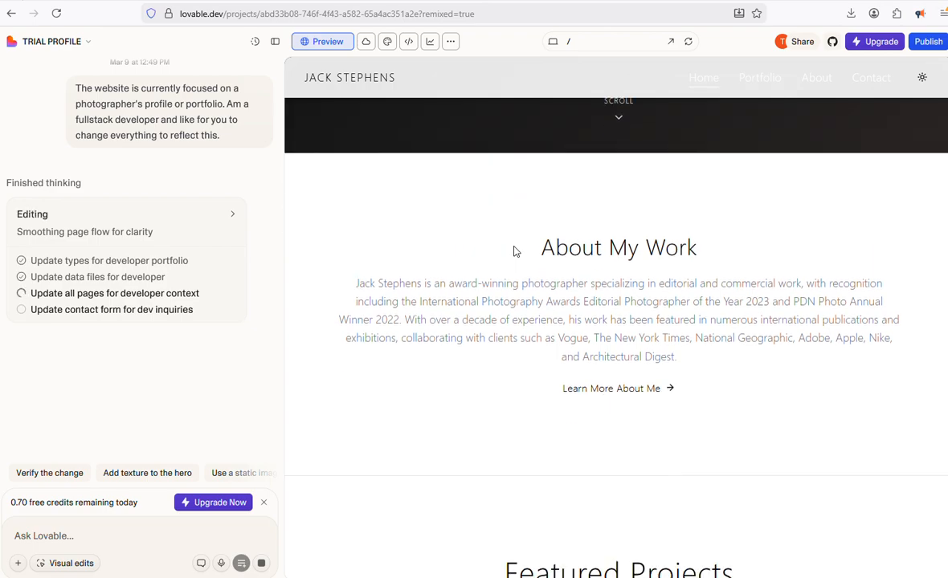
scroll(515, 251, down, 8)
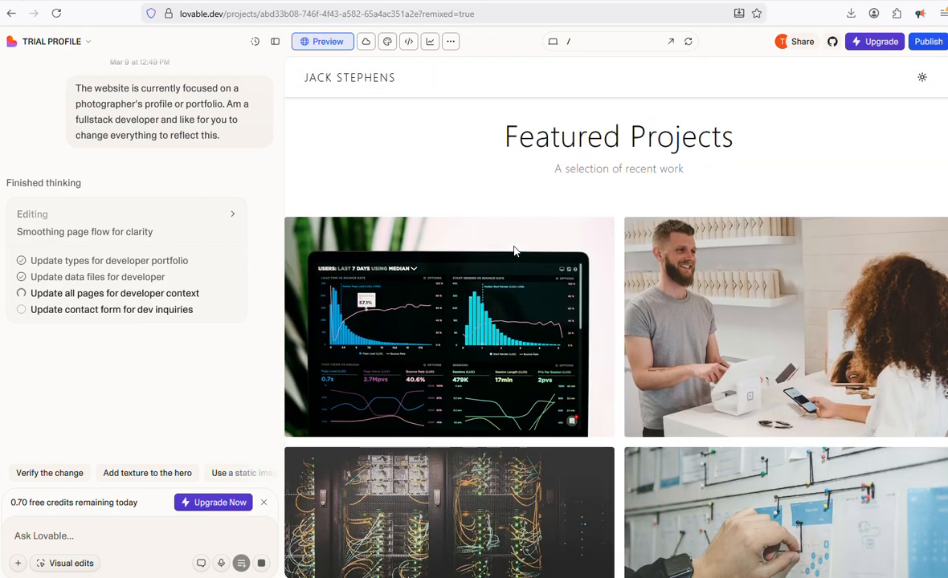
scroll(515, 251, down, 6)
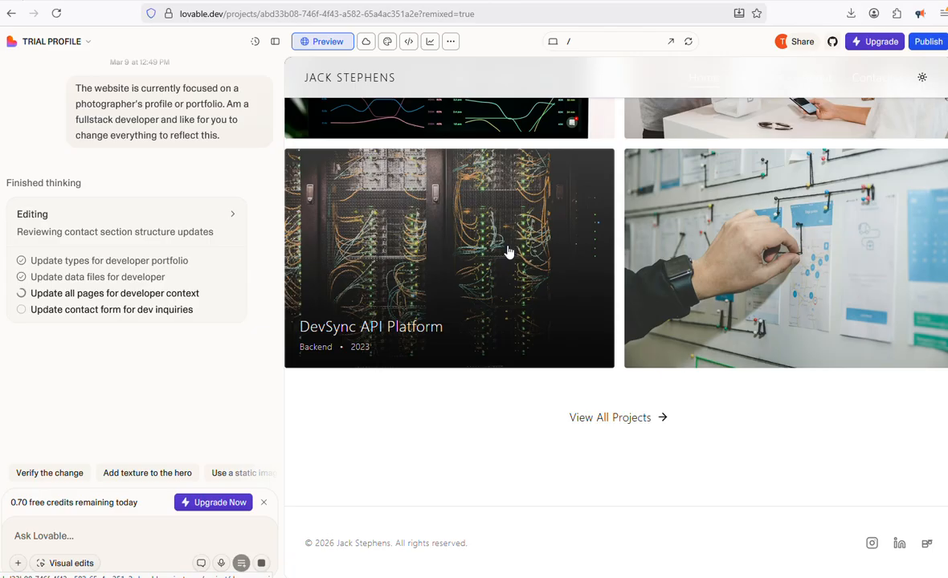
scroll(508, 251, up, 10)
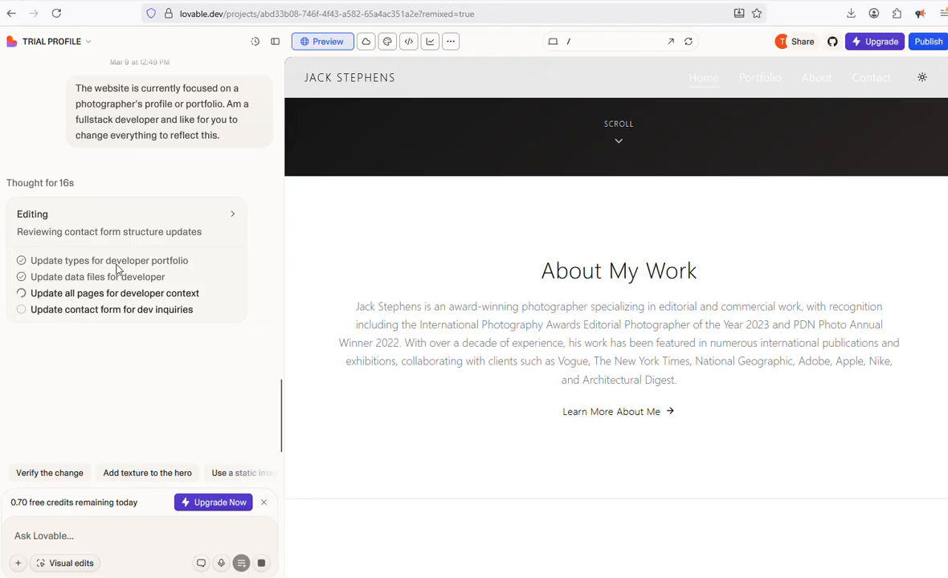
scroll(405, 305, up, 1)
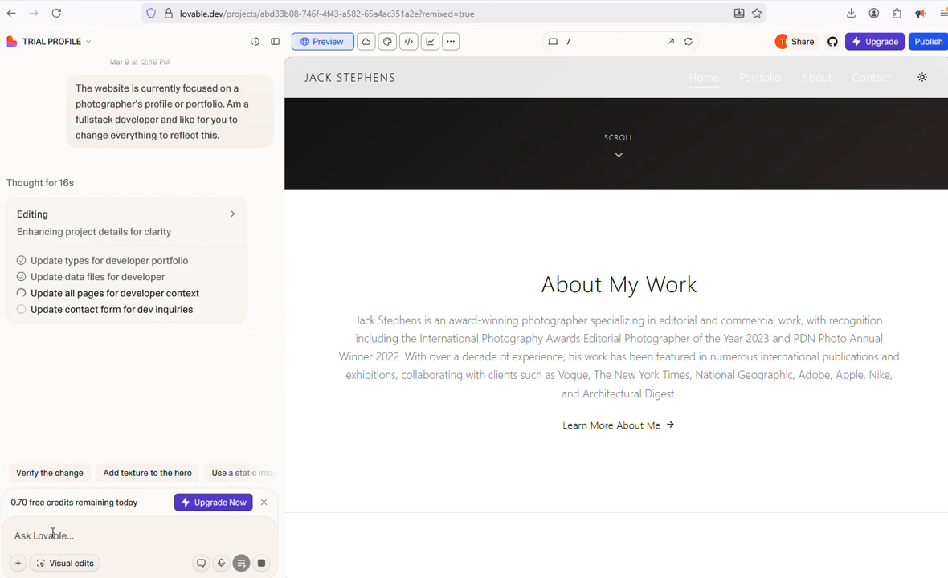
Draft a chat message noting About My Work still focuses on photography and asking to reflect my skills and projects as a full stack dev
text(T)
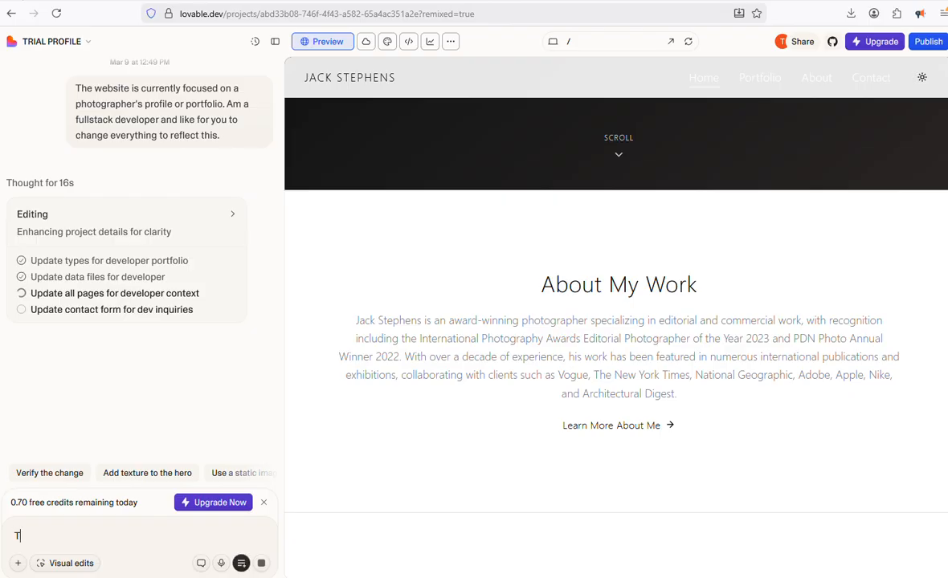
text(he about my work is still focused on photo)
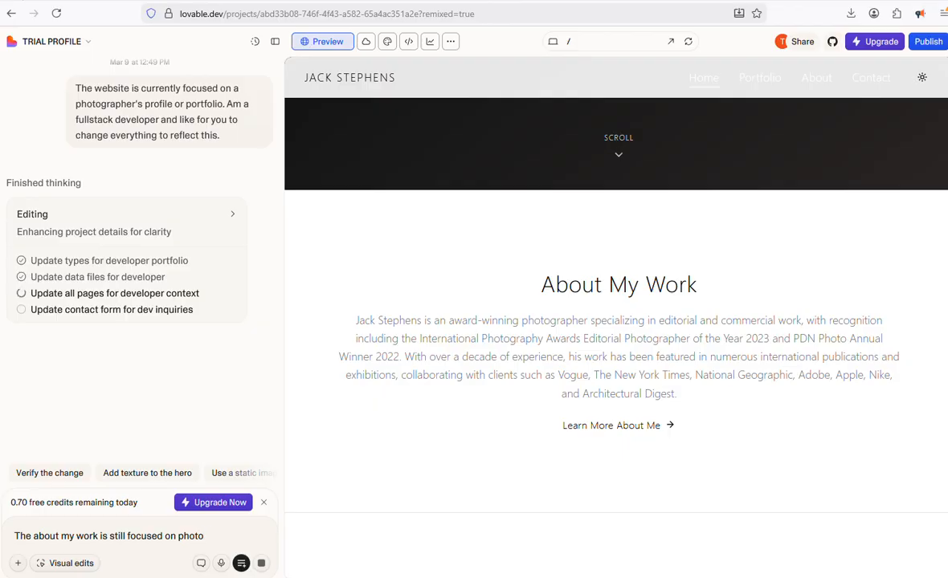
text(pgraphy. Please u)
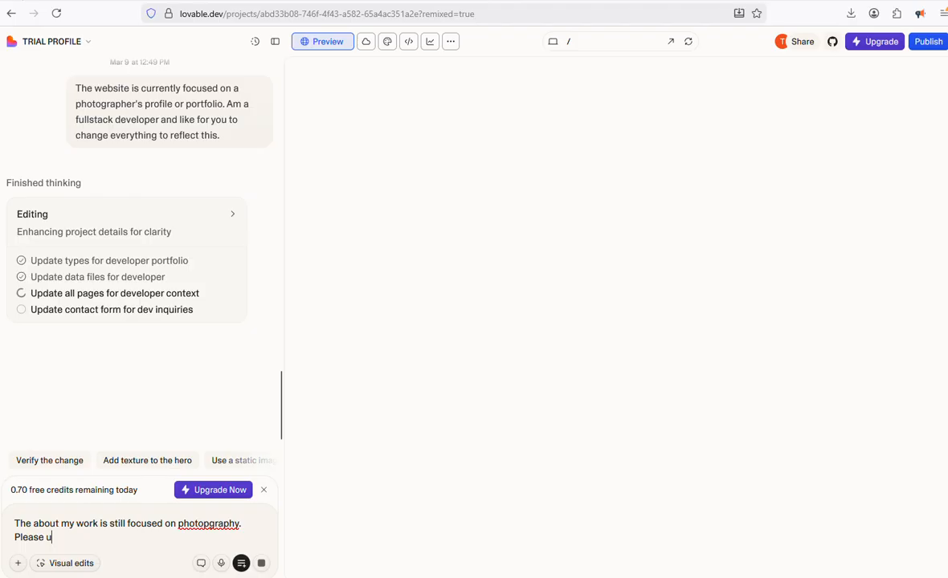
text(pdate to refle)
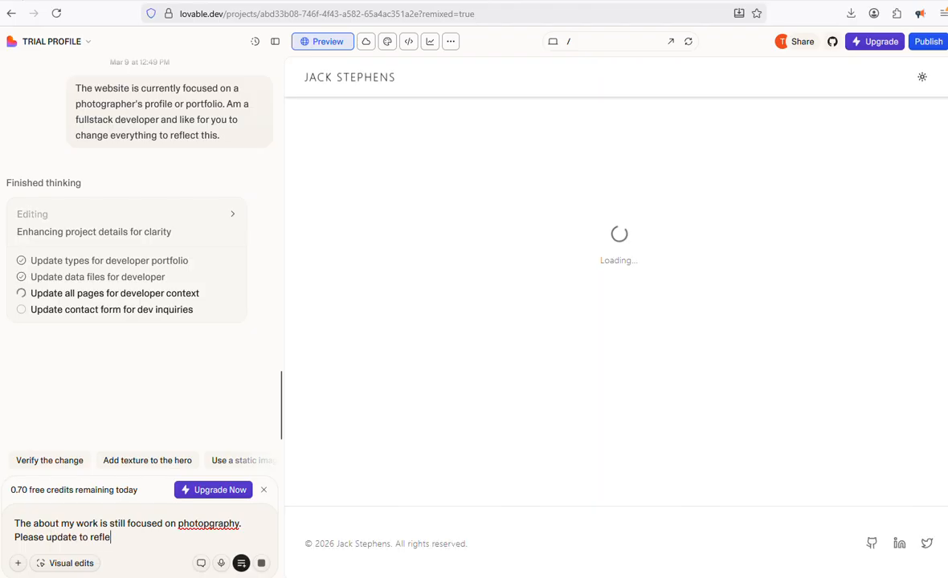
text(ct my )
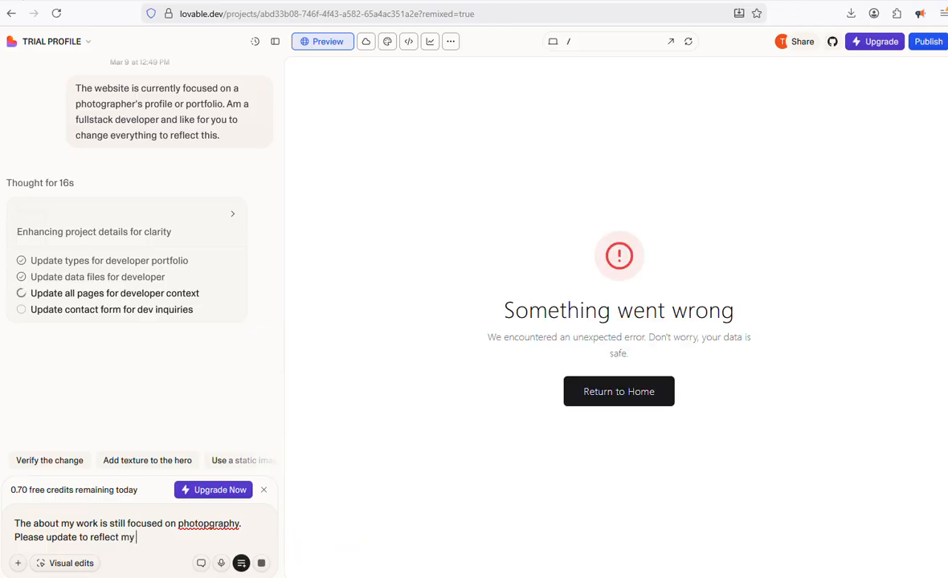
text(skil)
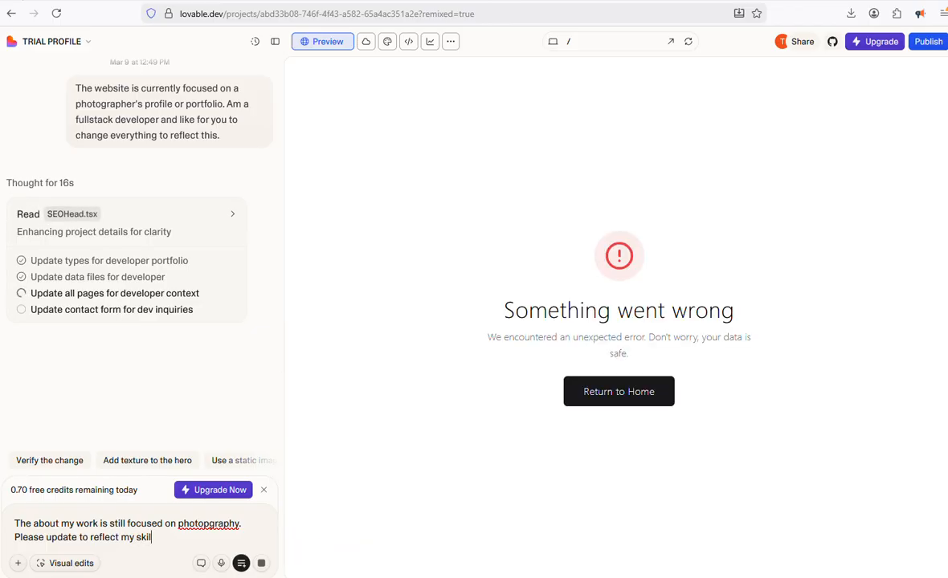
text(ls as)
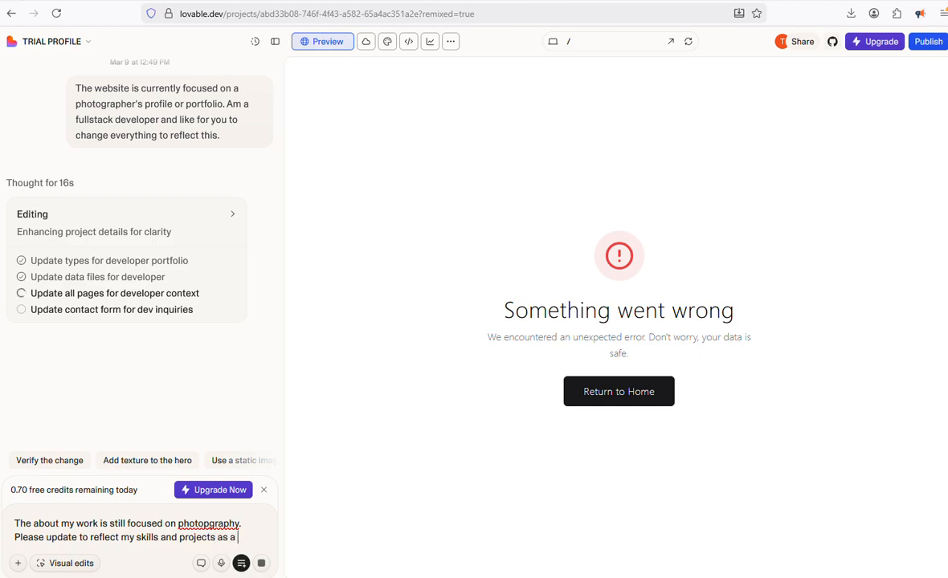
text(full sta)
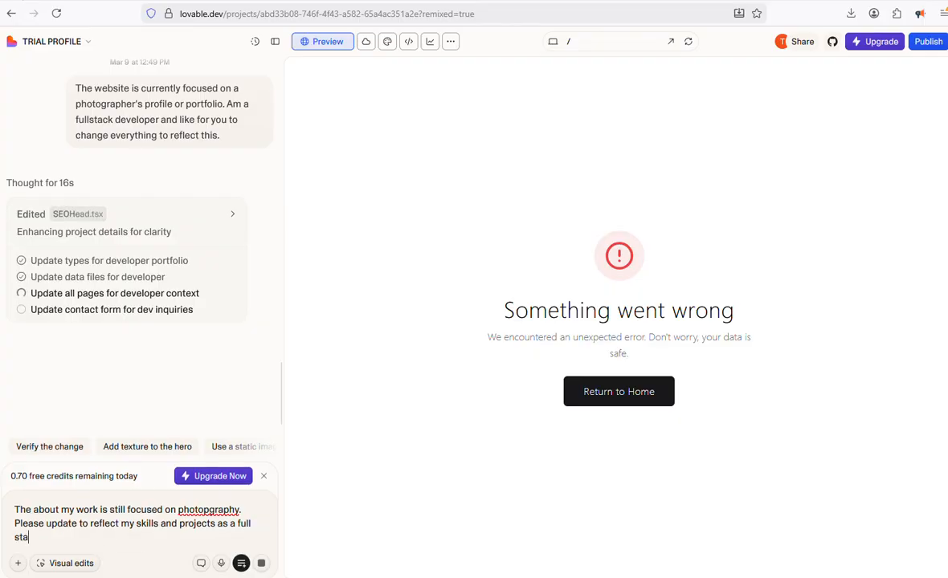
text(ck dev.)
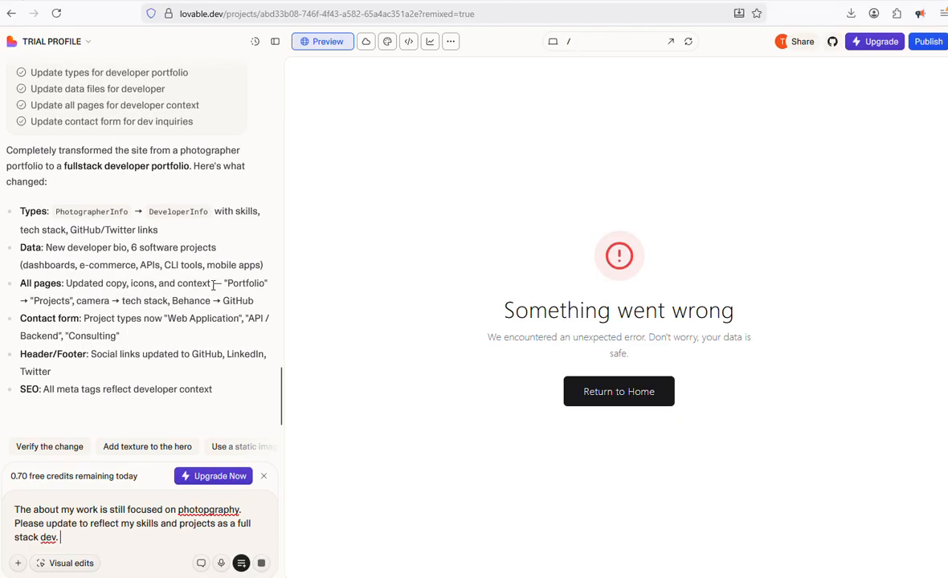
Review the chat's summary of the fullstack developer changes and refresh the site preview
scroll(214, 285, up, 2)
scroll(214, 288, down, 1)
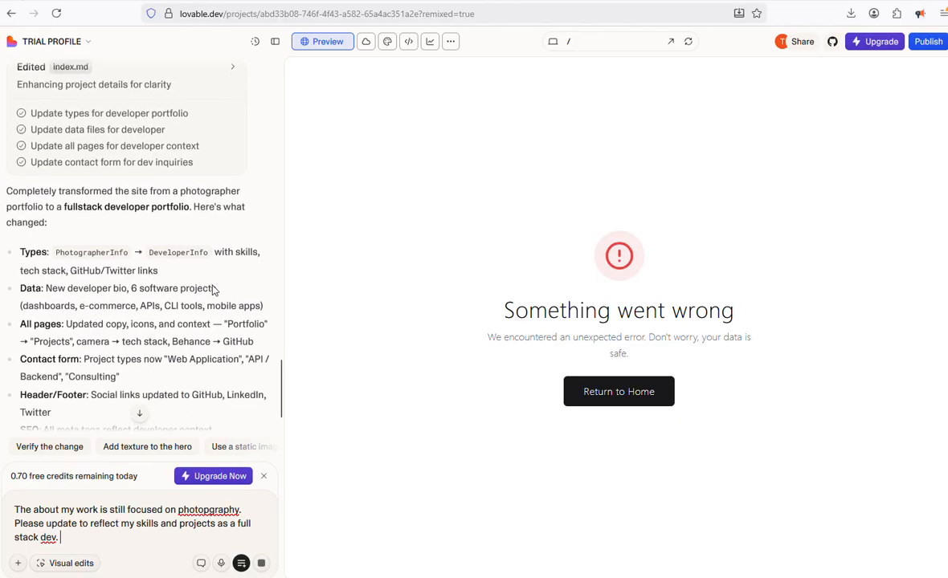
scroll(214, 289, down, 1)
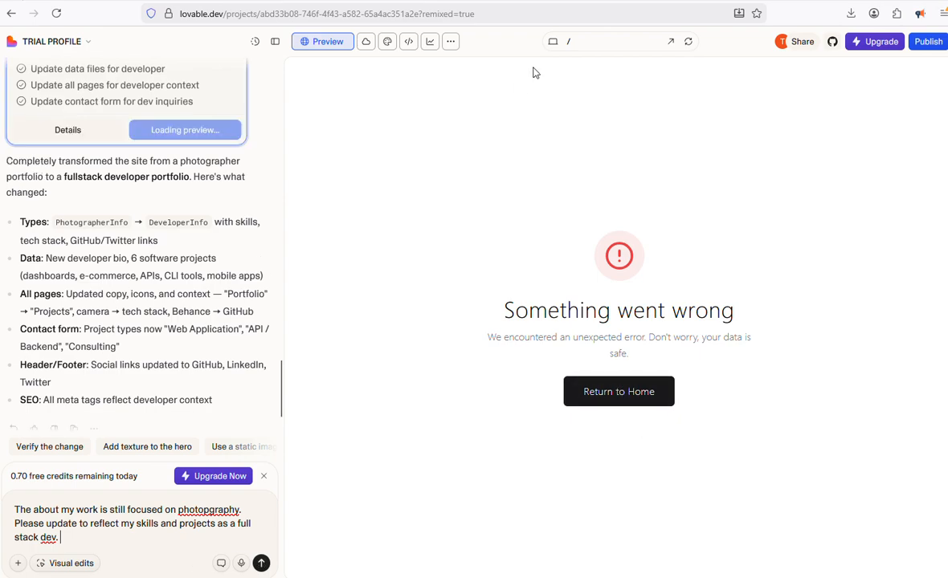
click(691, 43)
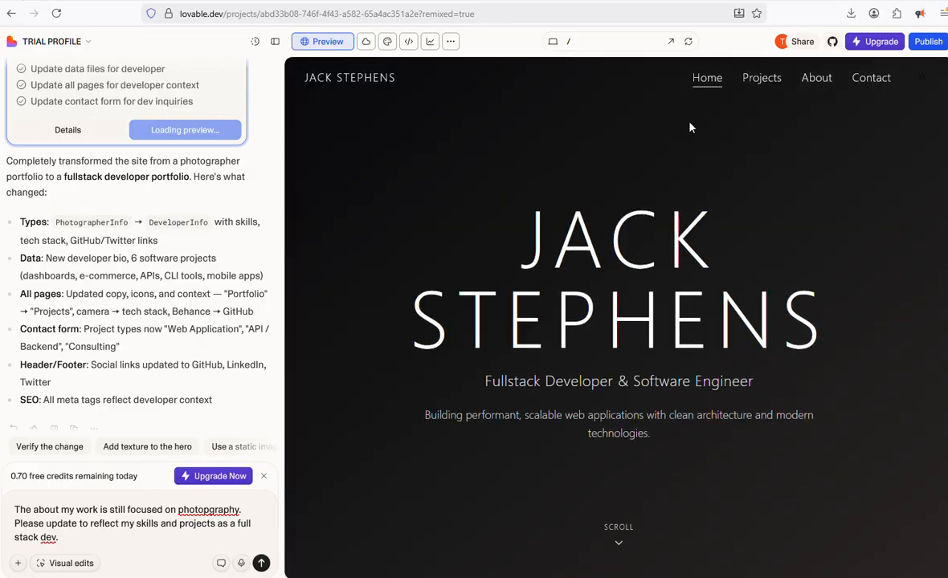
Read the refreshed homepage's hero tagline and What I Build text to check that they describe fullstack development work
scroll(689, 127, down, 3)
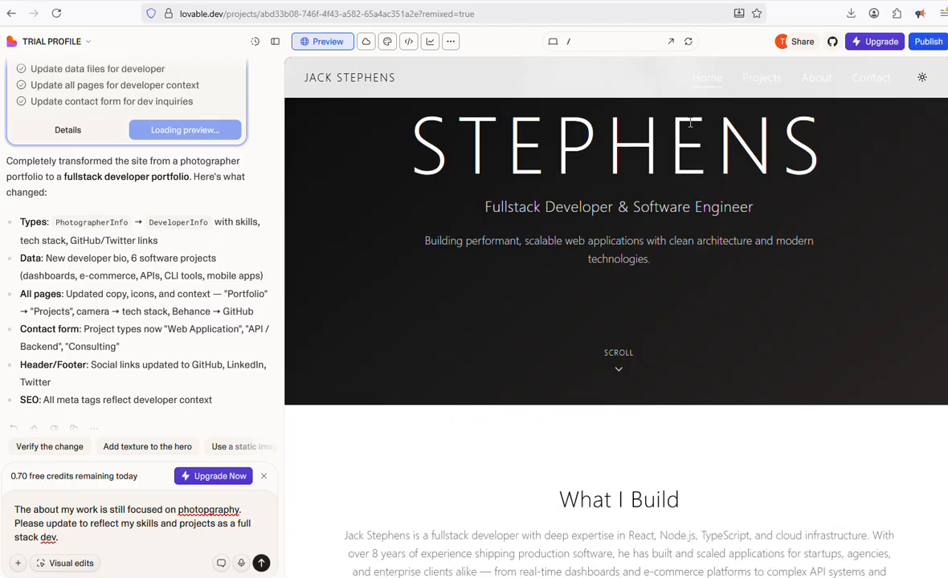
scroll(689, 122, down, 3)
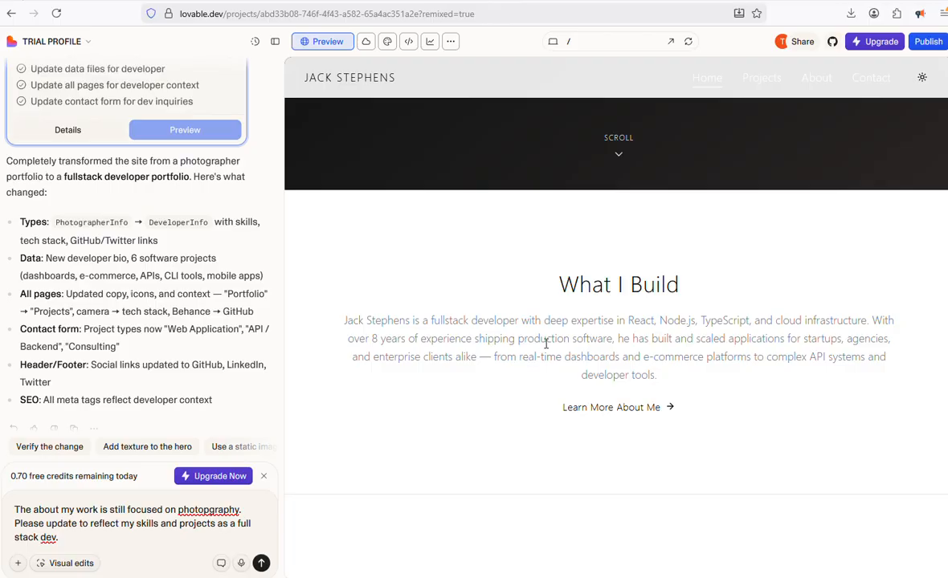
scroll(584, 336, down, 1)
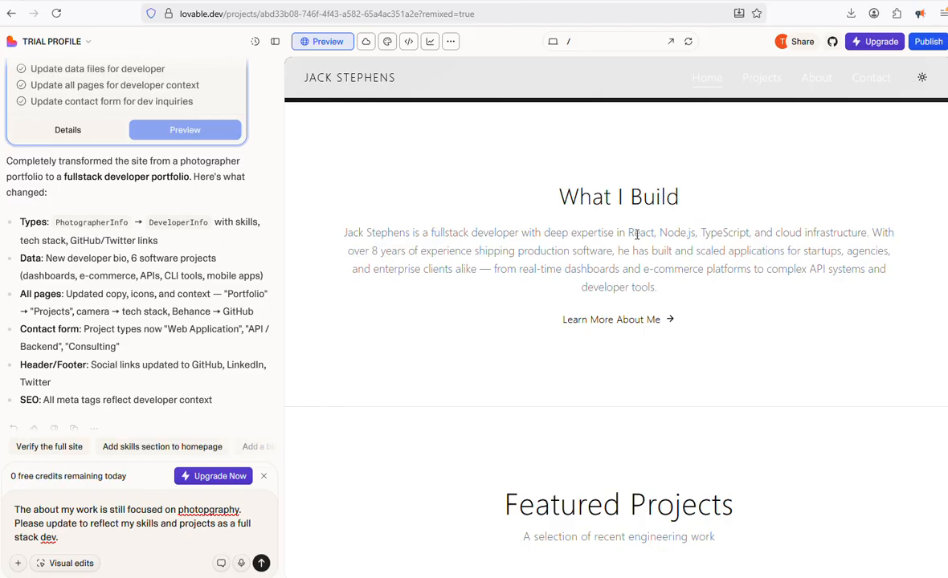
scroll(688, 234, down, 1)
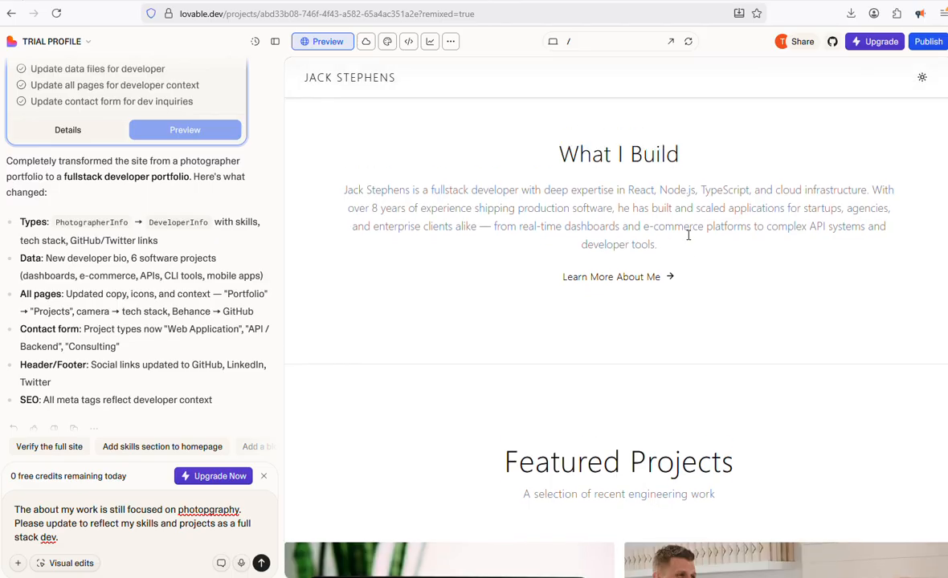
scroll(514, 208, down, 1)
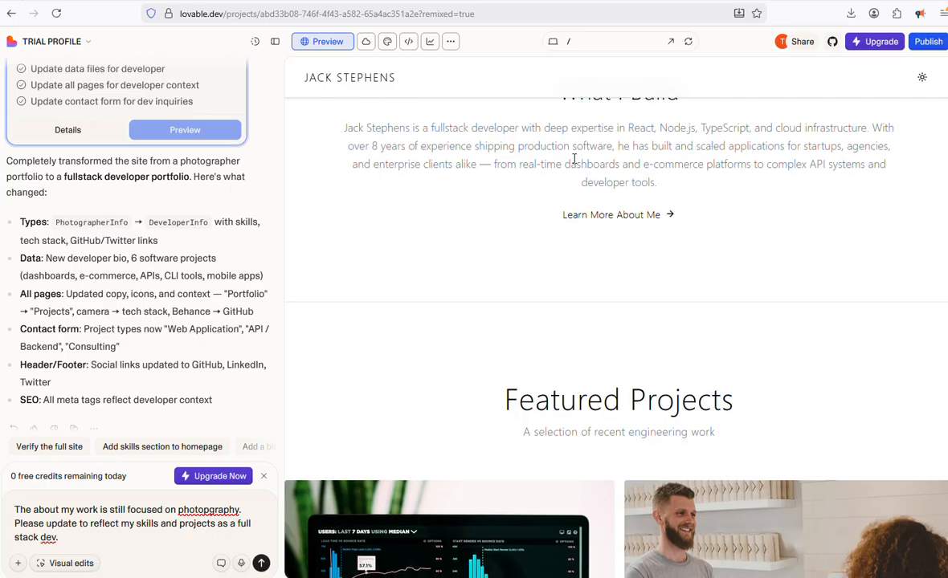
scroll(574, 158, down, 1)
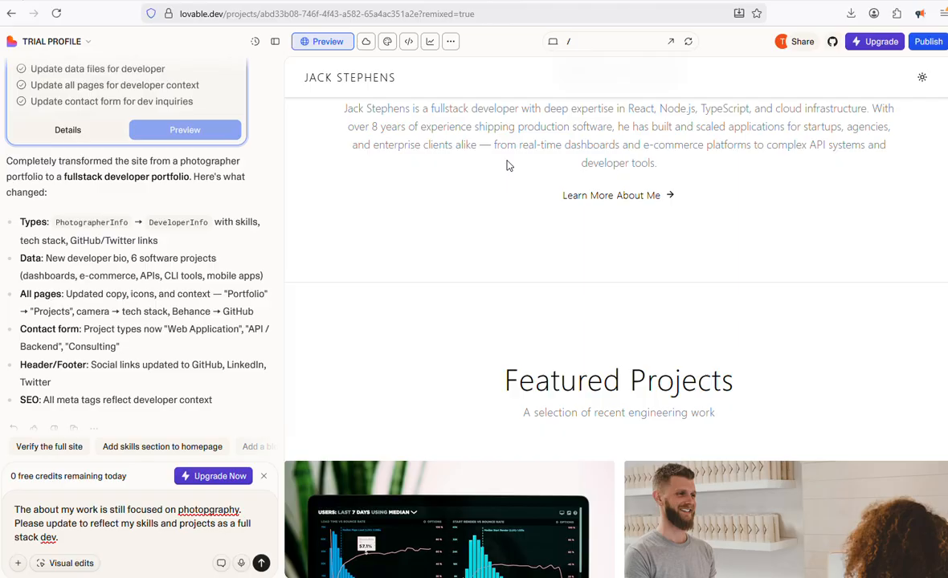
Examine the Featured Projects gallery down to the footer for developer-themed images, titles and categories
scroll(507, 166, down, 5)
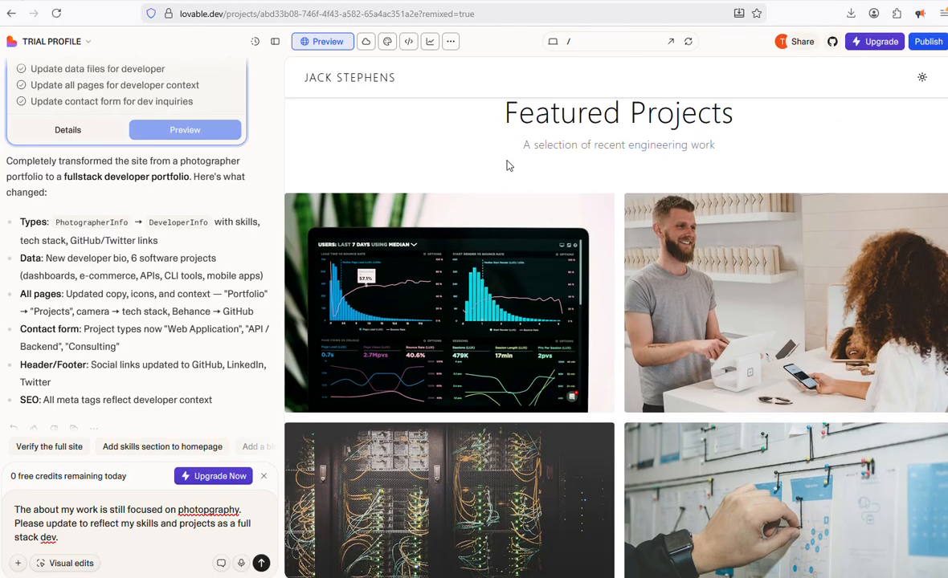
scroll(507, 166, down, 2)
scroll(507, 167, up, 10)
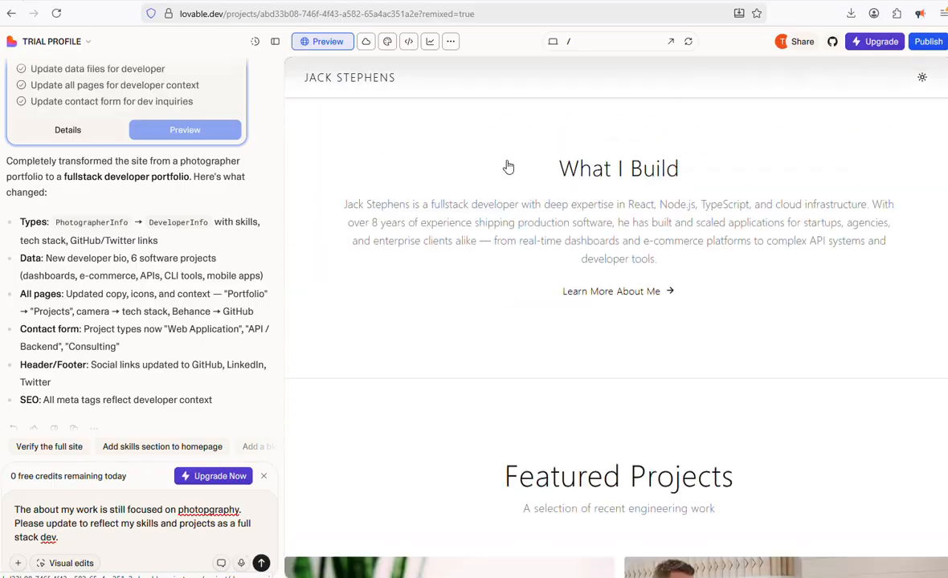
scroll(507, 166, down, 10)
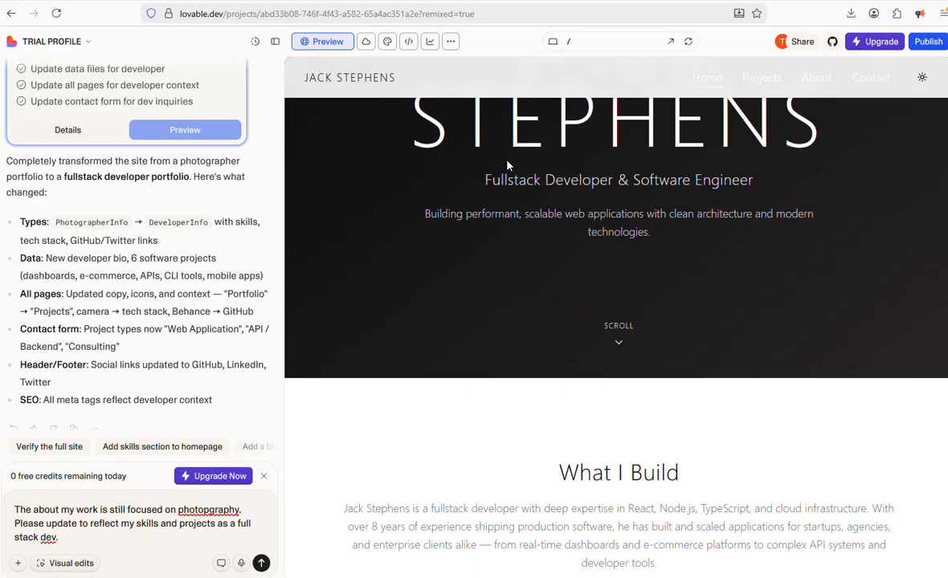
scroll(507, 166, down, 6)
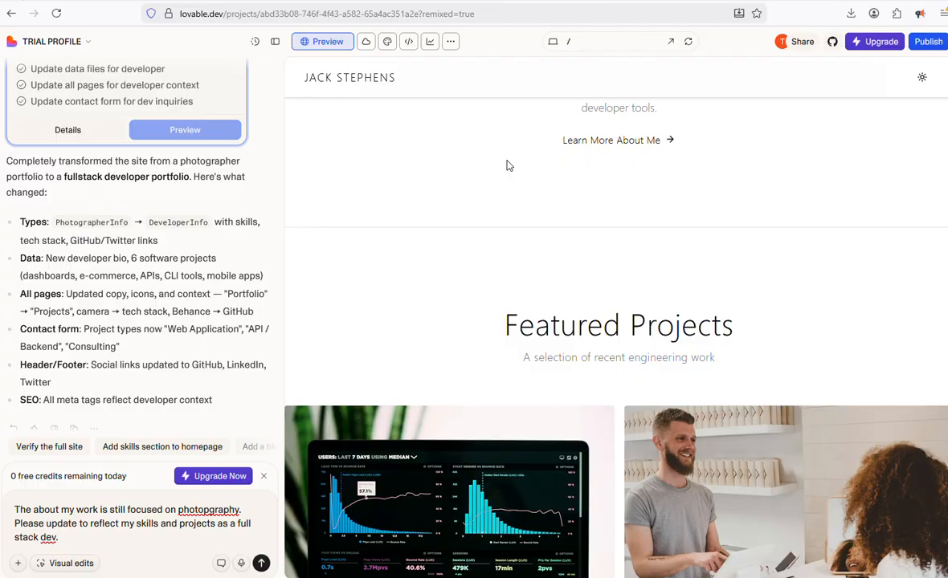
scroll(507, 167, up, 3)
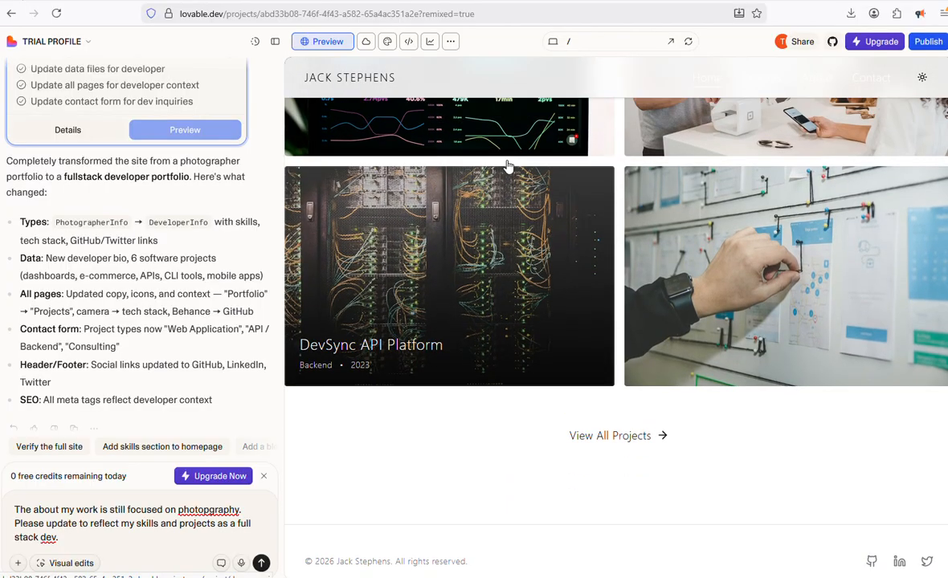
scroll(507, 167, up, 8)
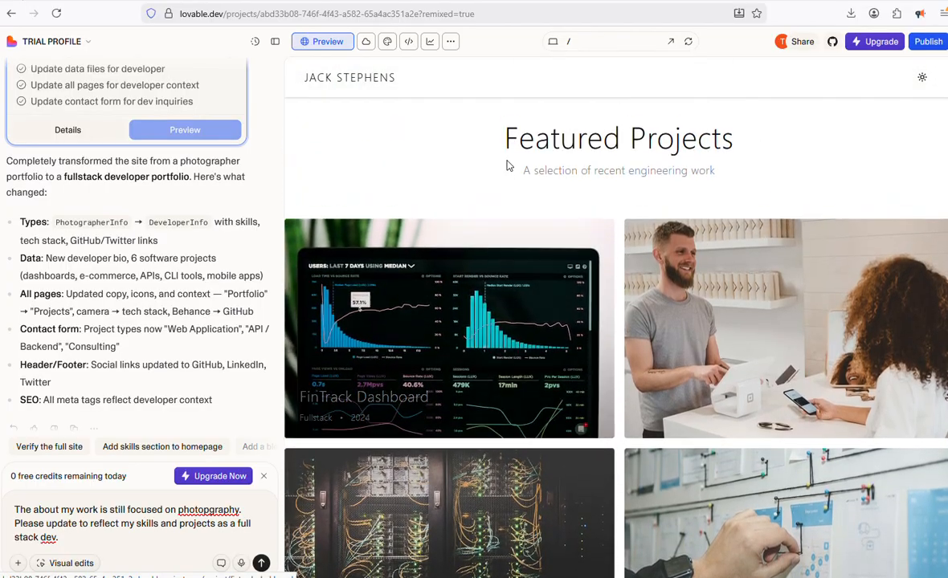
scroll(507, 166, up, 3)
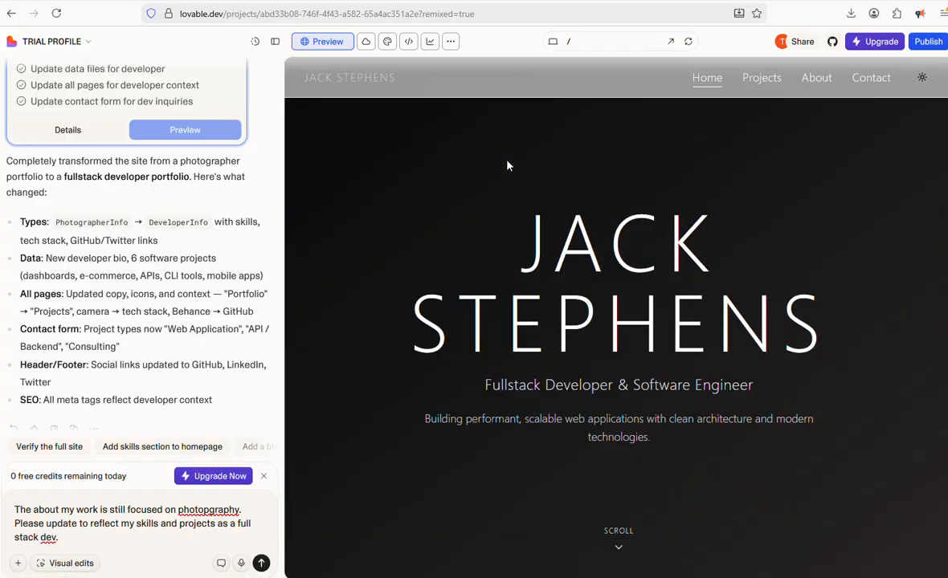
Check the hero headline, subtitle and What I Build paragraph against the developer changes listed in the chat
scroll(507, 167, down, 5)
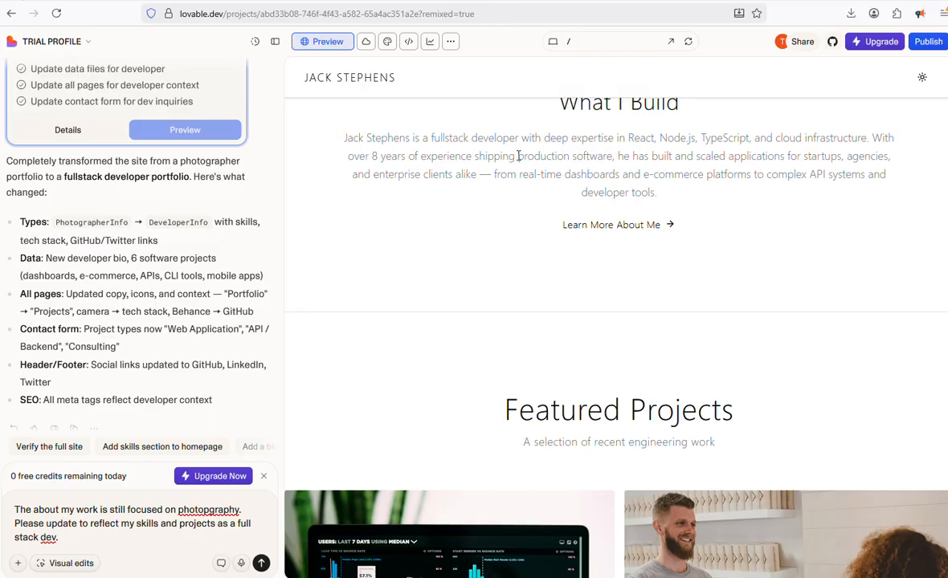
scroll(635, 153, up, 3)
scroll(644, 170, up, 3)
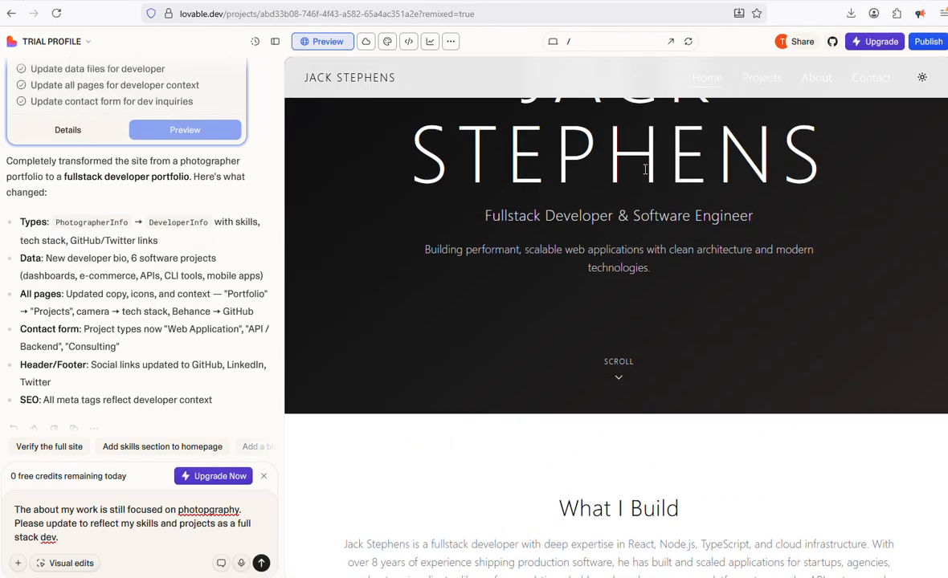
scroll(644, 170, up, 2)
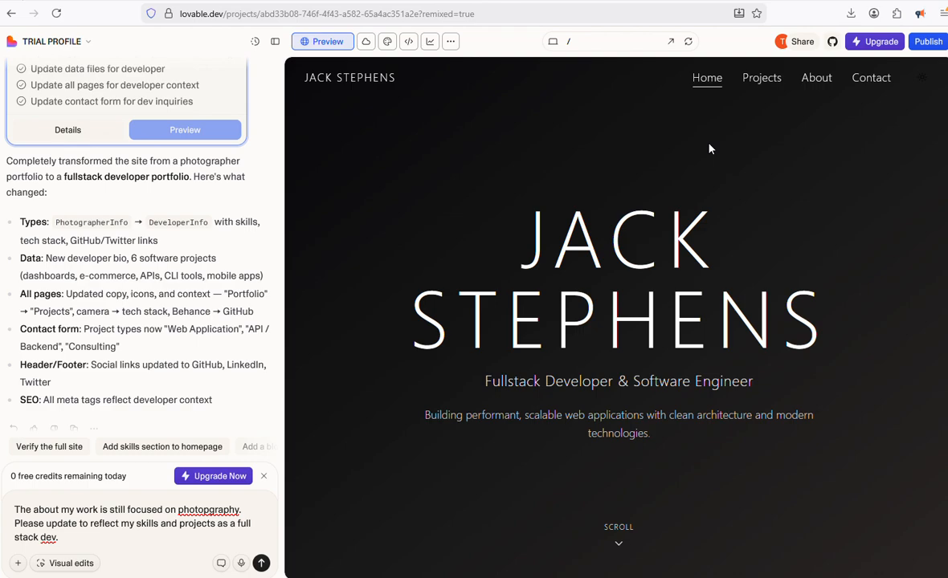
scroll(709, 149, down, 2)
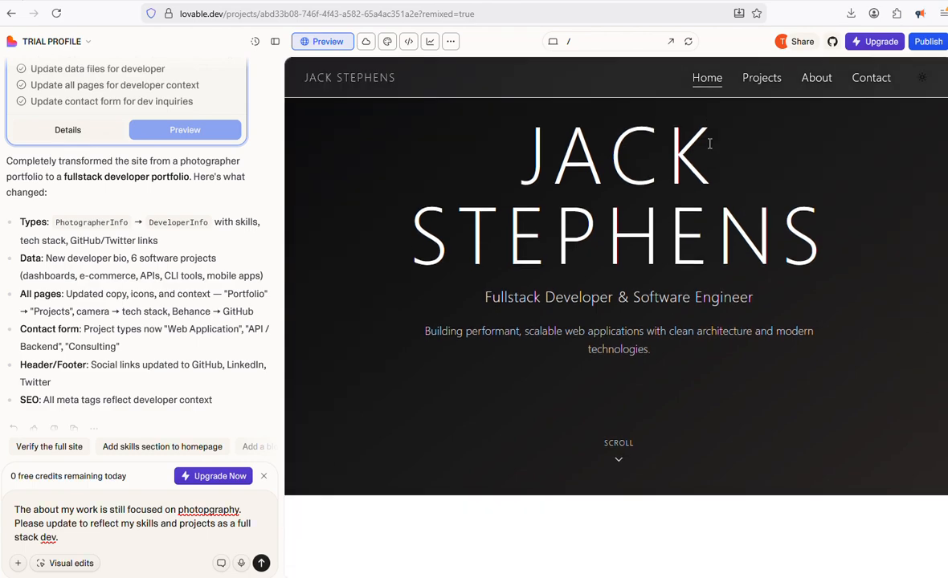
scroll(710, 144, down, 1)
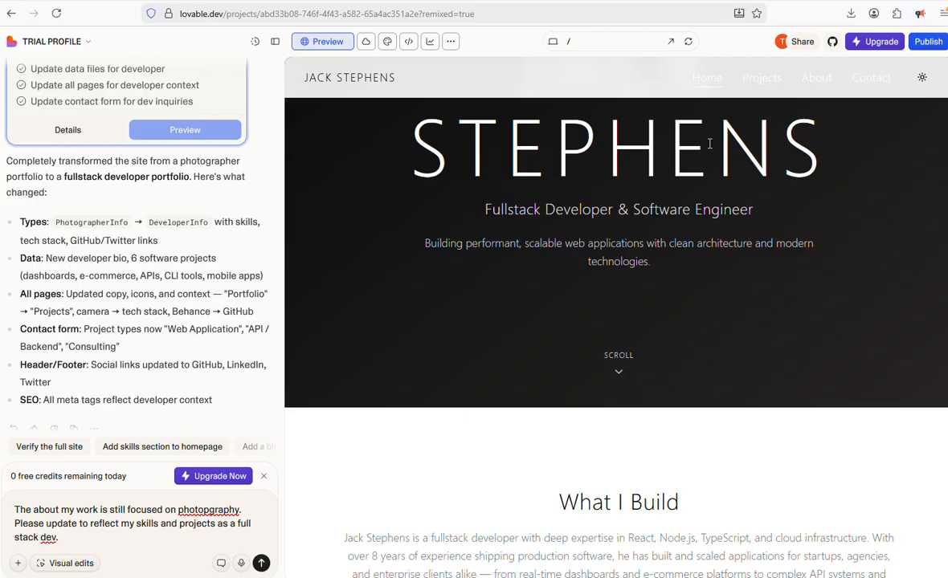
scroll(710, 144, down, 1)
scroll(709, 144, down, 1)
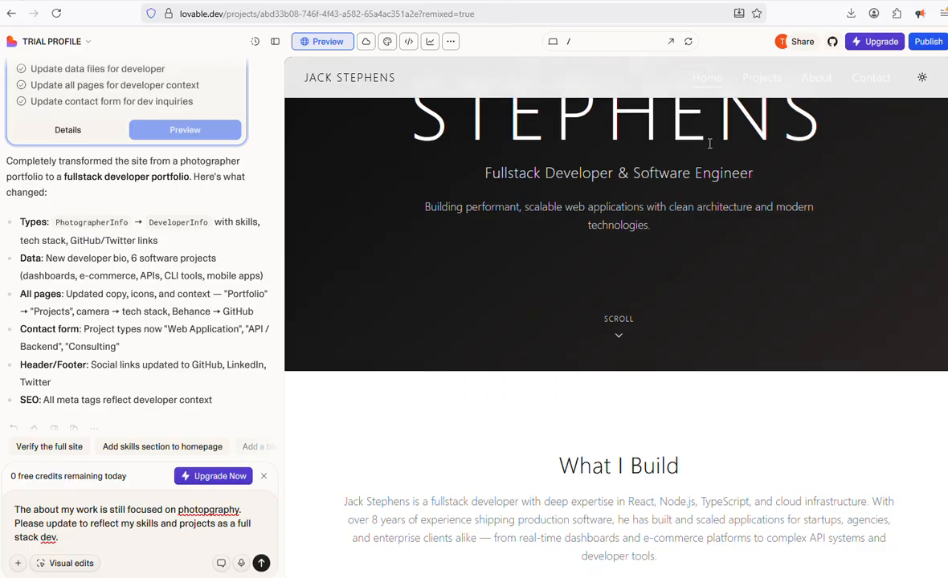
scroll(710, 144, down, 2)
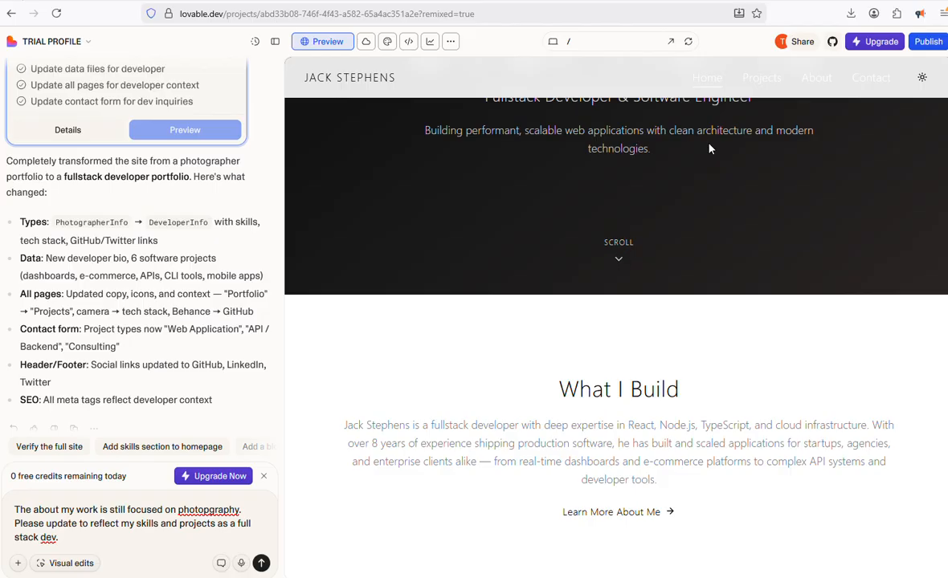
scroll(710, 148, down, 1)
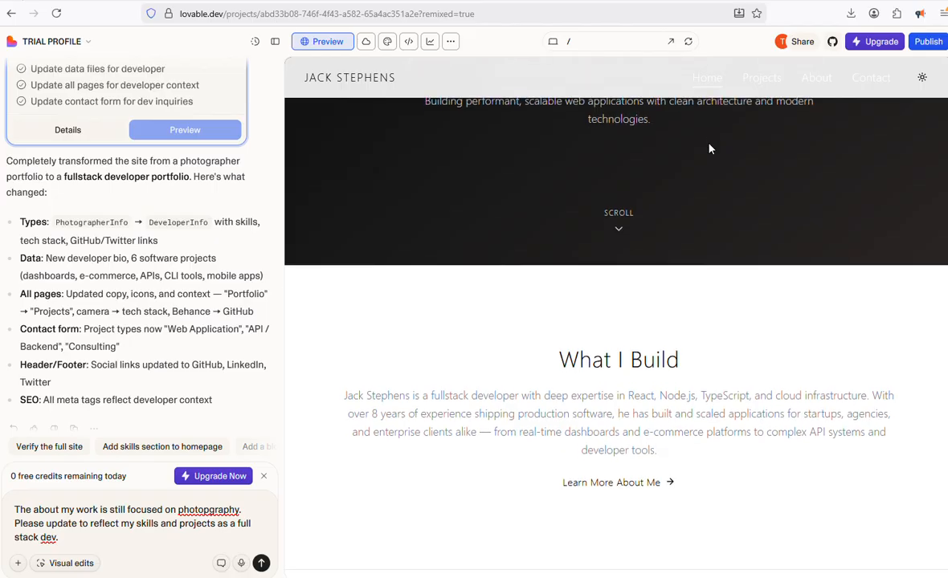
scroll(710, 148, down, 2)
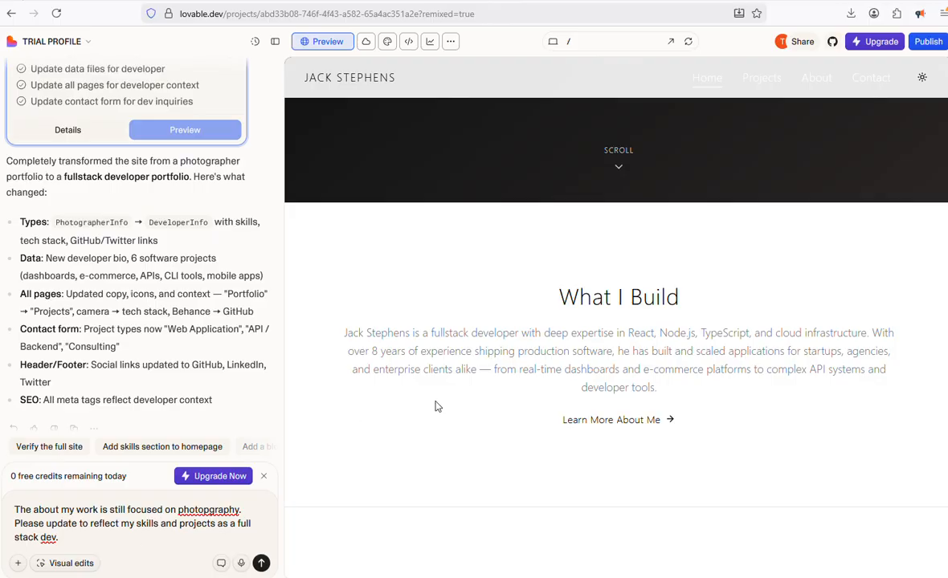
scroll(495, 402, down, 4)
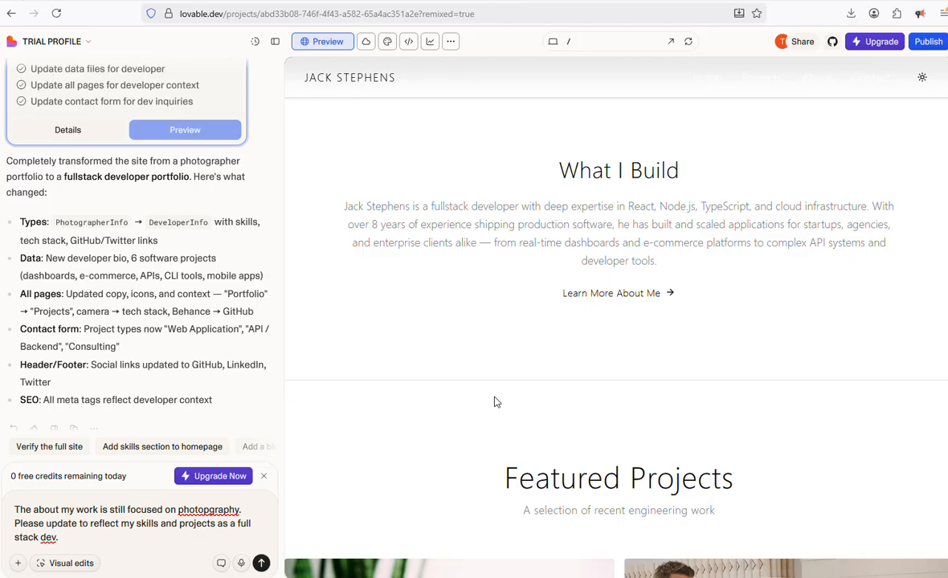
scroll(495, 402, down, 1)
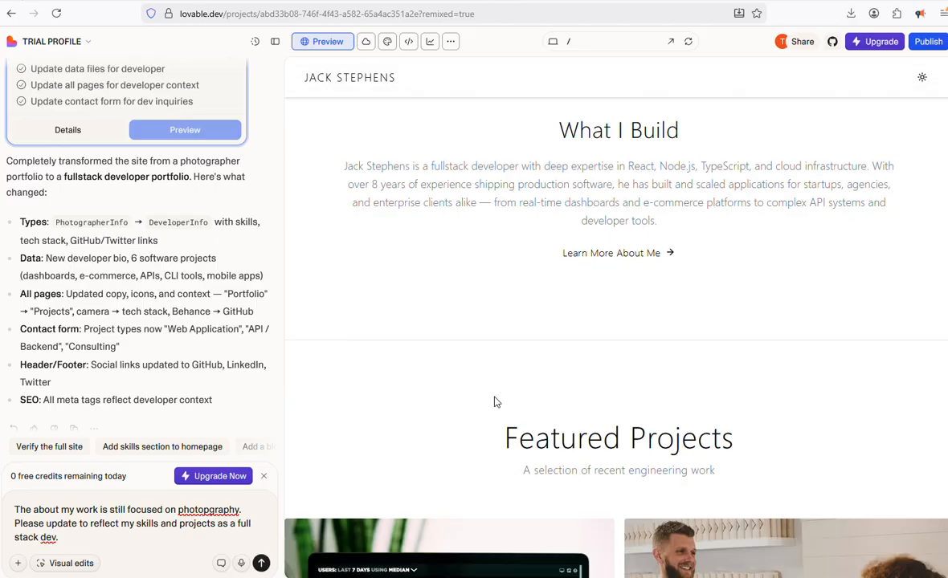
Review the homepage once more from the Featured Projects images and footer back up to the hero section
scroll(495, 401, down, 10)
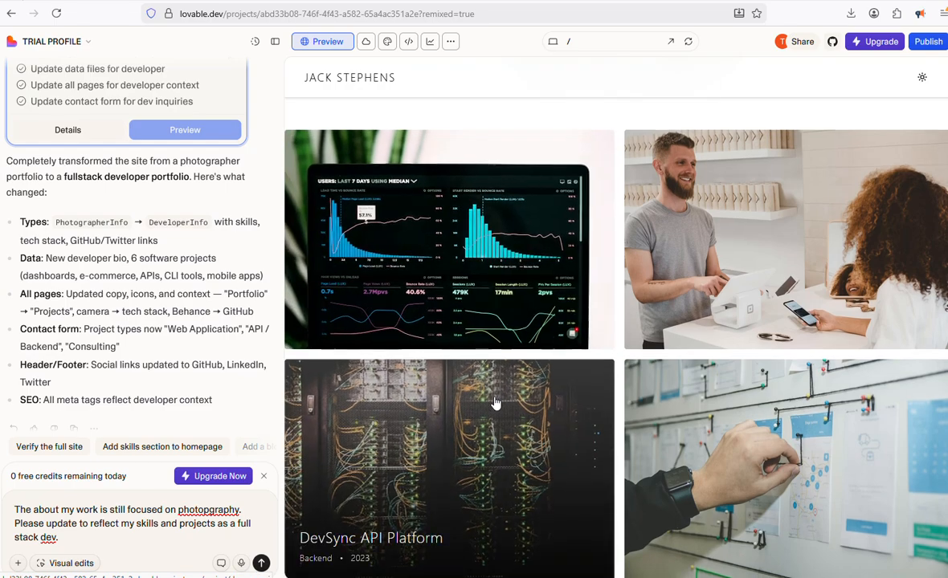
scroll(495, 402, down, 5)
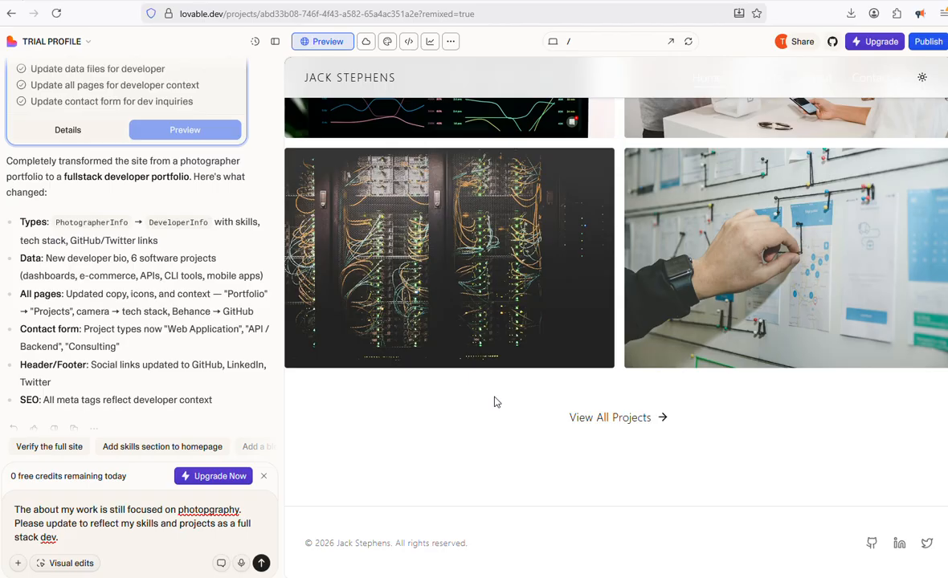
scroll(494, 402, up, 14)
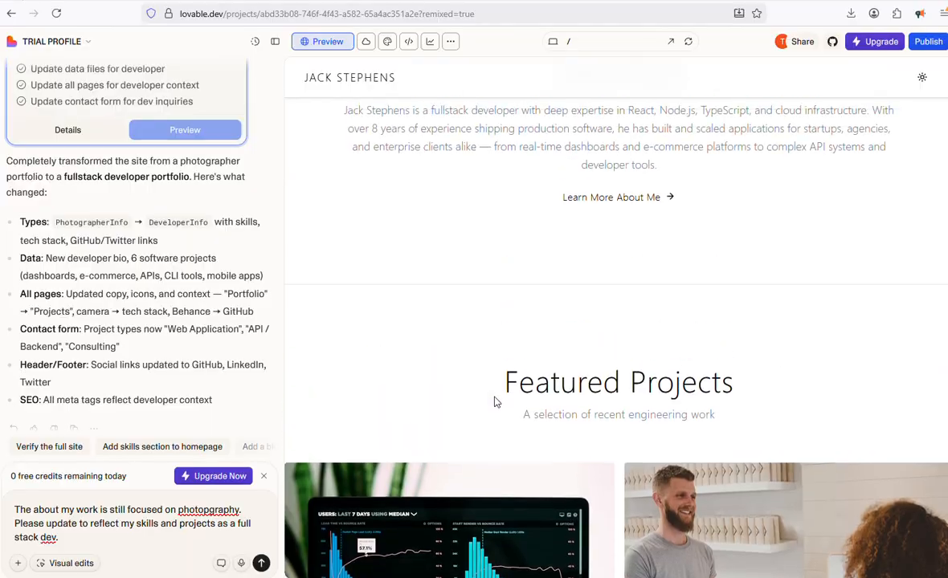
scroll(495, 402, up, 6)
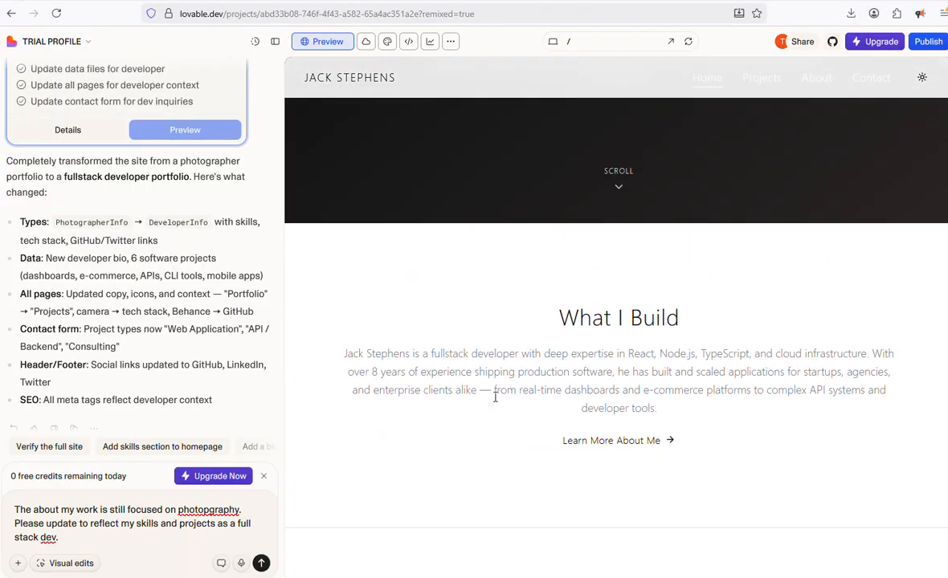
scroll(495, 397, up, 3)
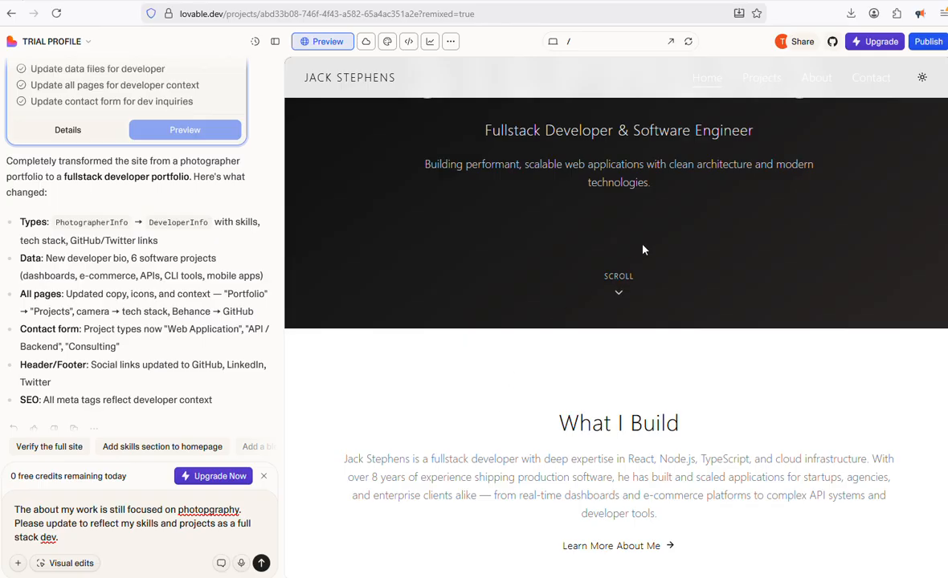
scroll(645, 243, up, 2)
scroll(646, 243, up, 2)
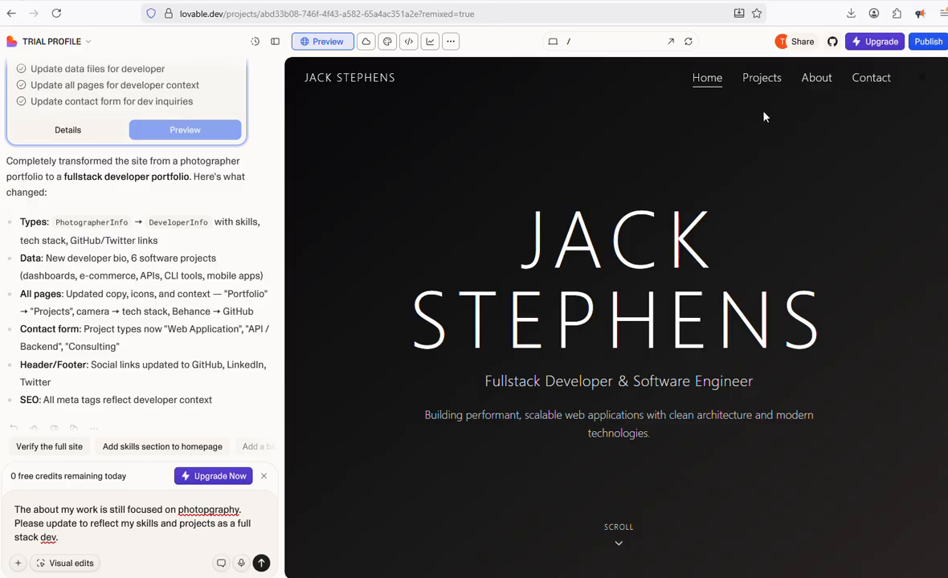
scroll(764, 117, down, 1)
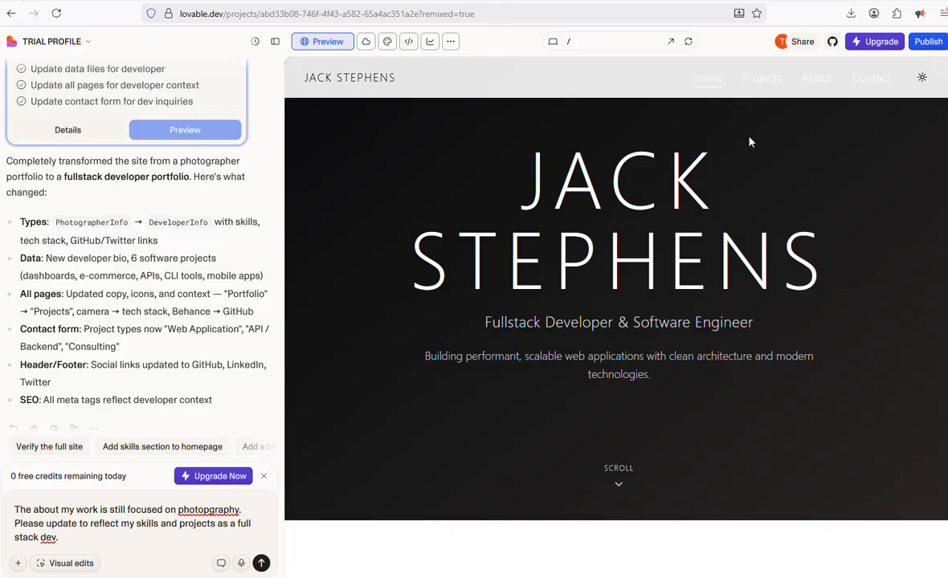
scroll(749, 142, up, 1)
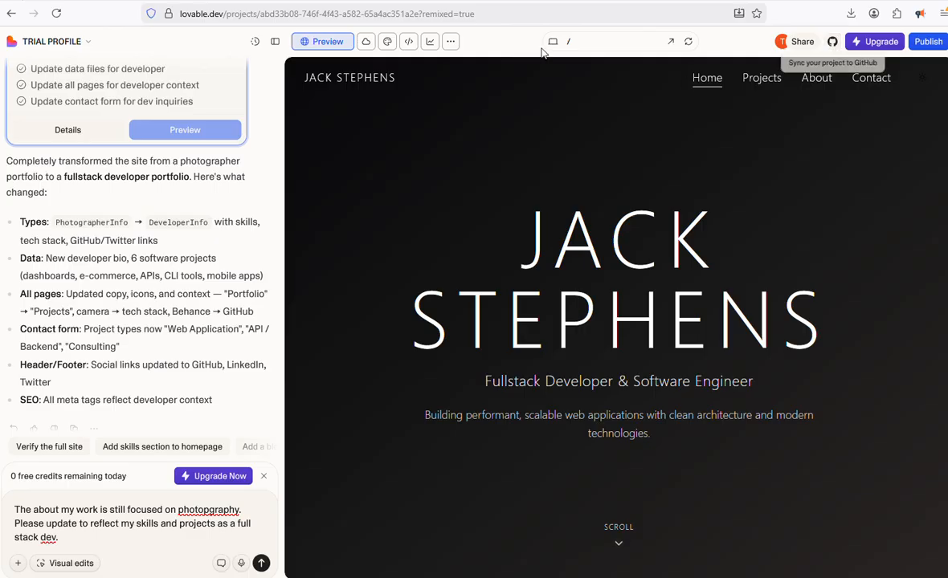
View the project's Cloud page with its backend and AI options, and return to the site preview
click(450, 45)
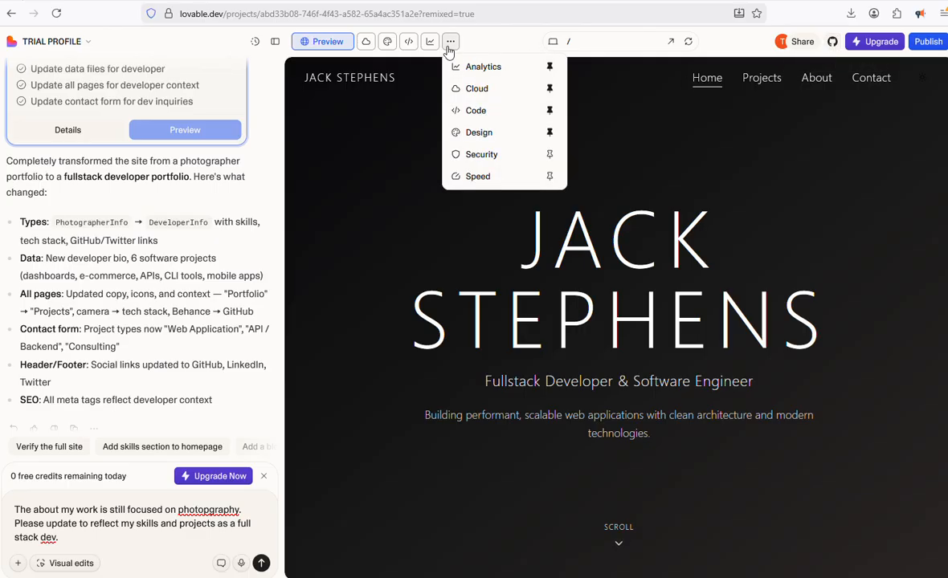
click(481, 92)
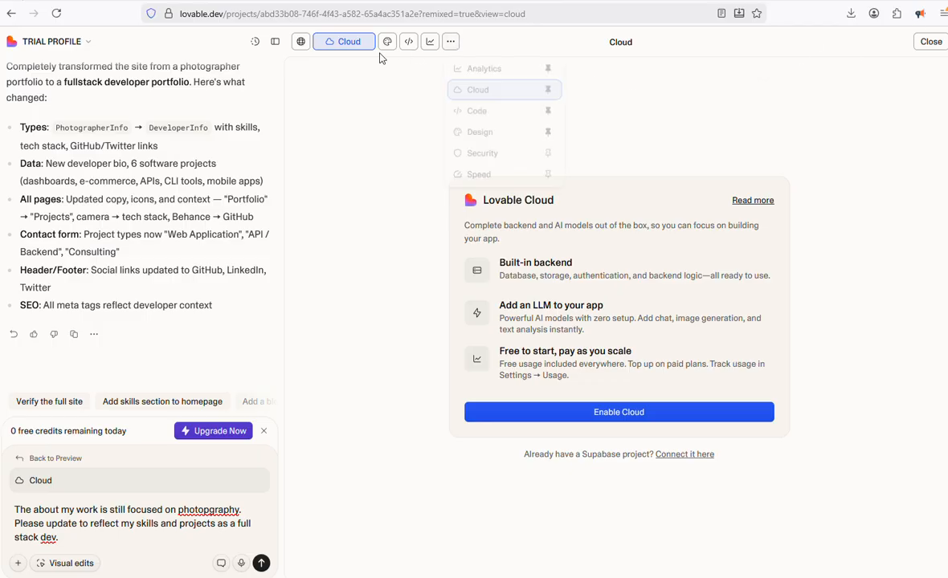
click(301, 43)
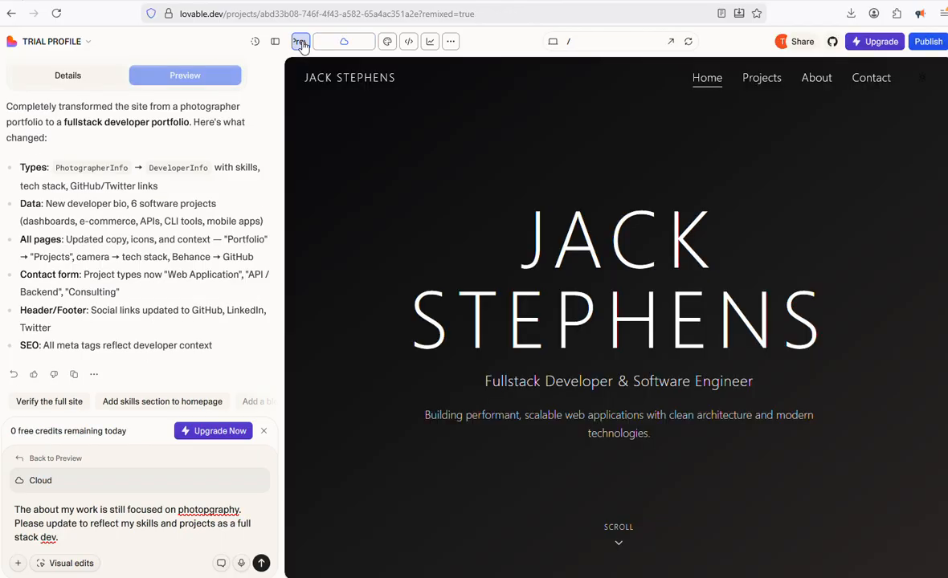
Look over the portfolio homepage preview from the hero section through What I Build to the start of Featured Projects
scroll(472, 146, down, 2)
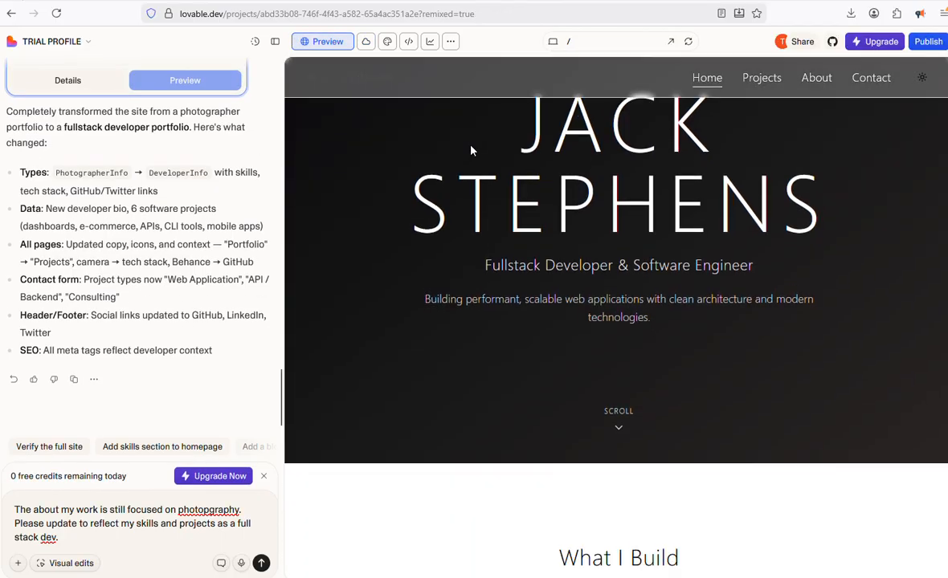
scroll(472, 145, down, 1)
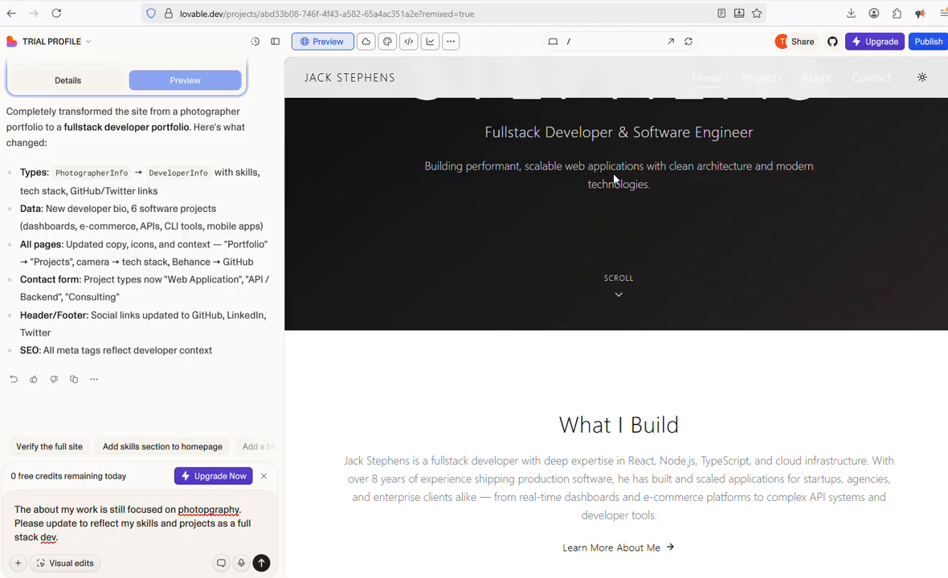
scroll(613, 177, down, 1)
scroll(614, 175, up, 1)
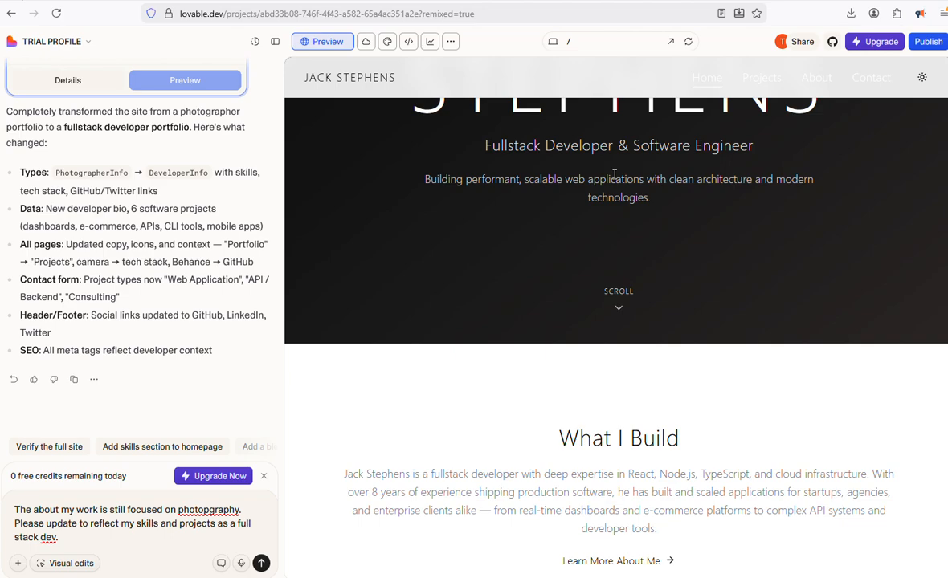
scroll(594, 211, down, 3)
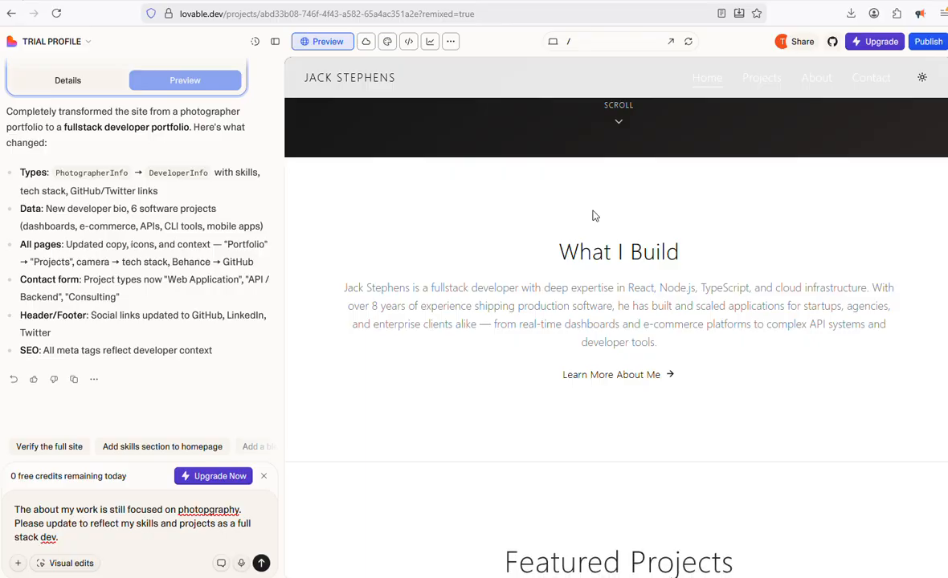
scroll(594, 215, down, 2)
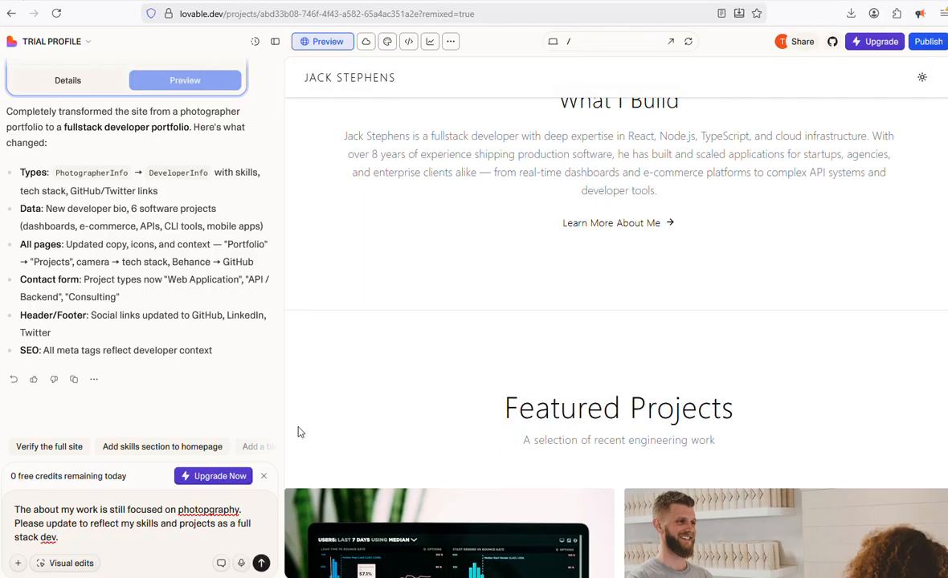
scroll(404, 353, up, 2)
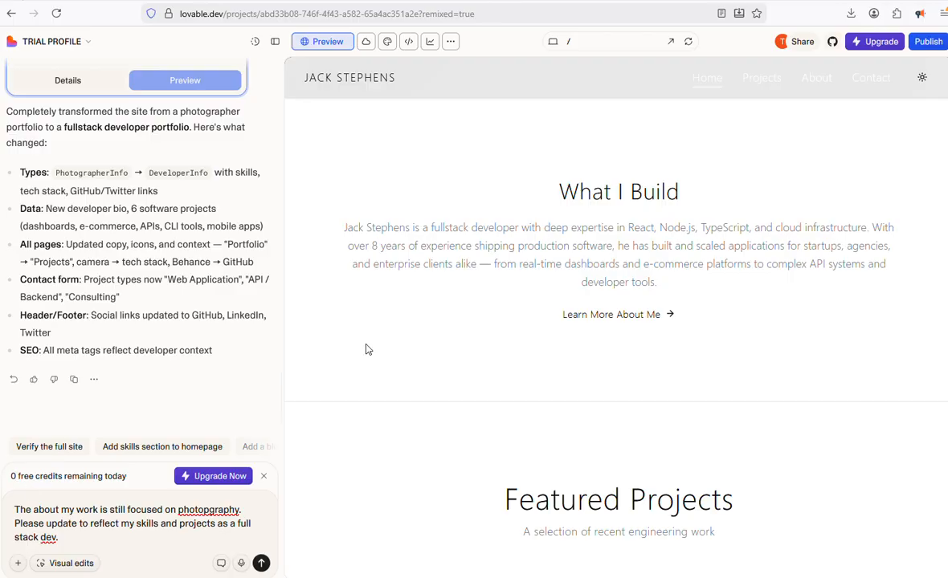
scroll(470, 329, up, 5)
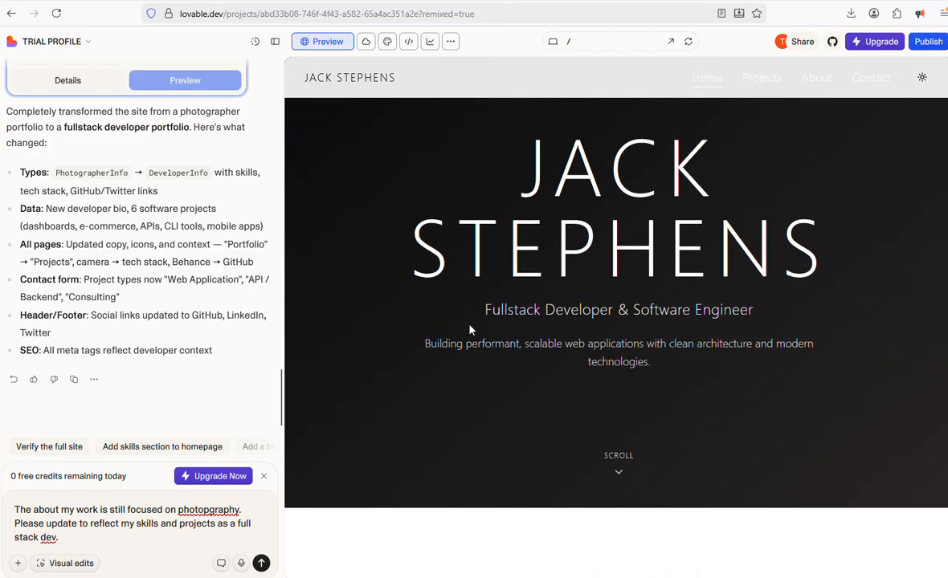
Look through the Featured Projects cards and footer of the preview, and return past What I Build to the hero
scroll(470, 330, down, 15)
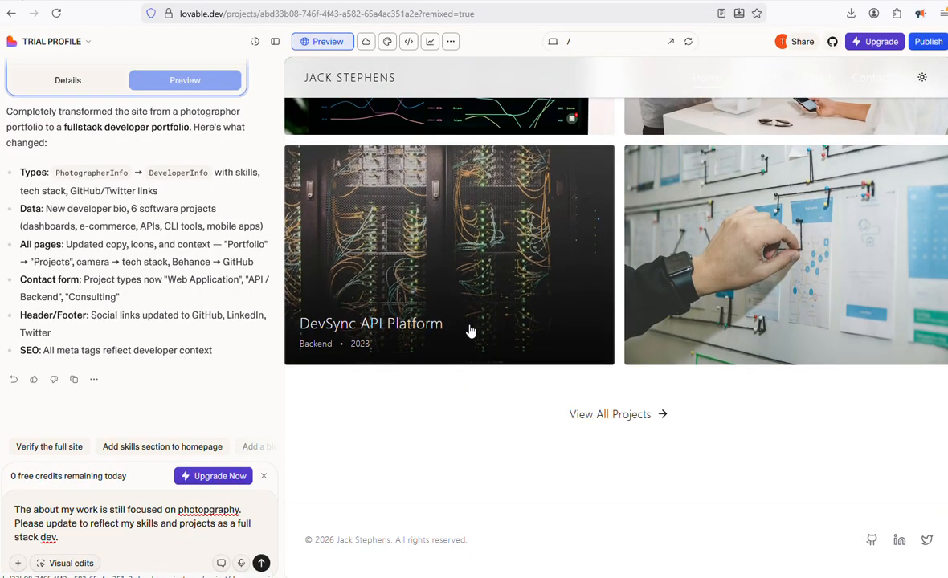
scroll(470, 330, up, 4)
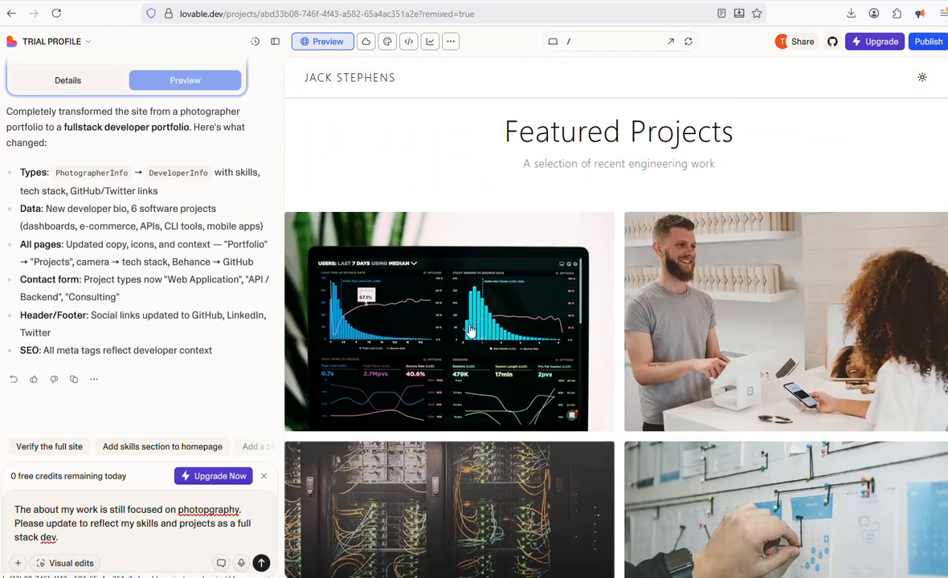
scroll(470, 329, up, 3)
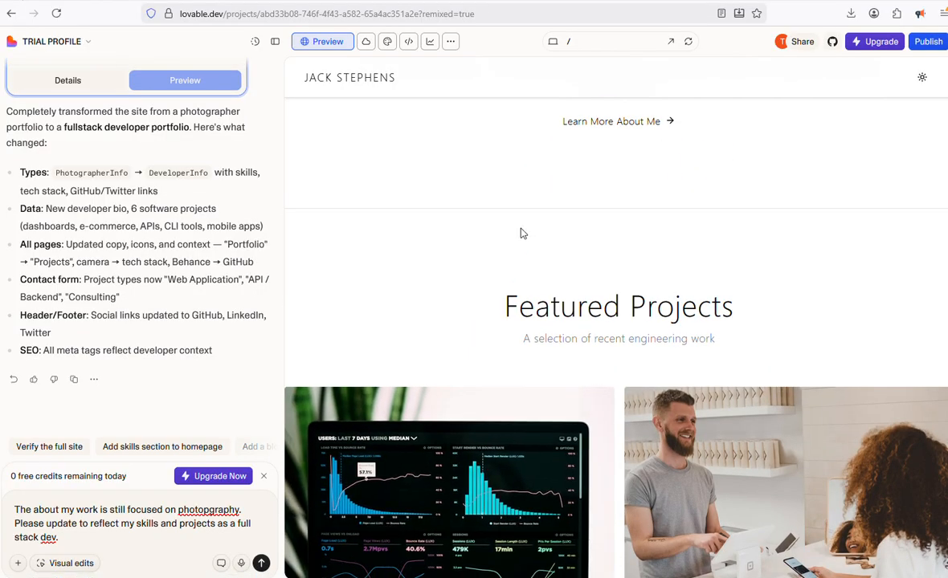
scroll(521, 233, up, 4)
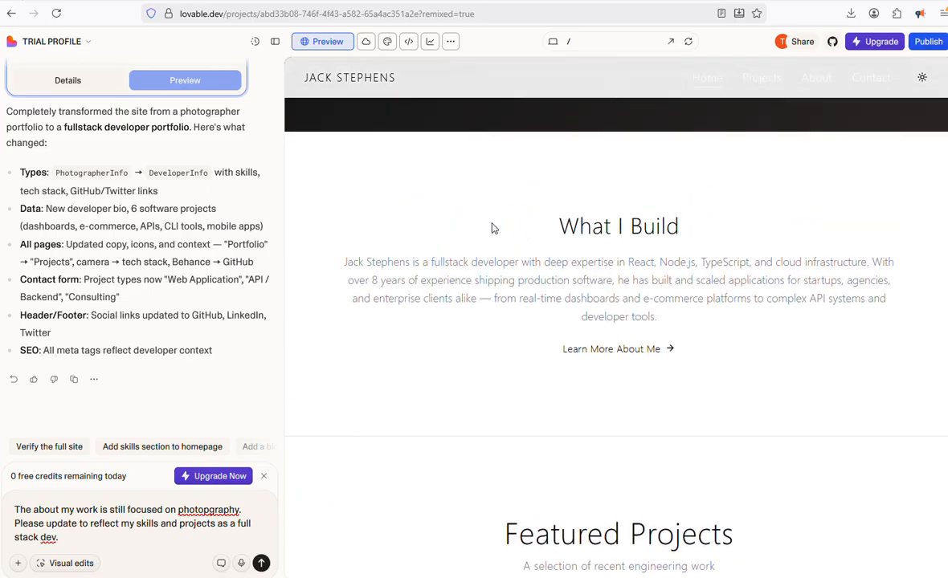
scroll(493, 228, up, 6)
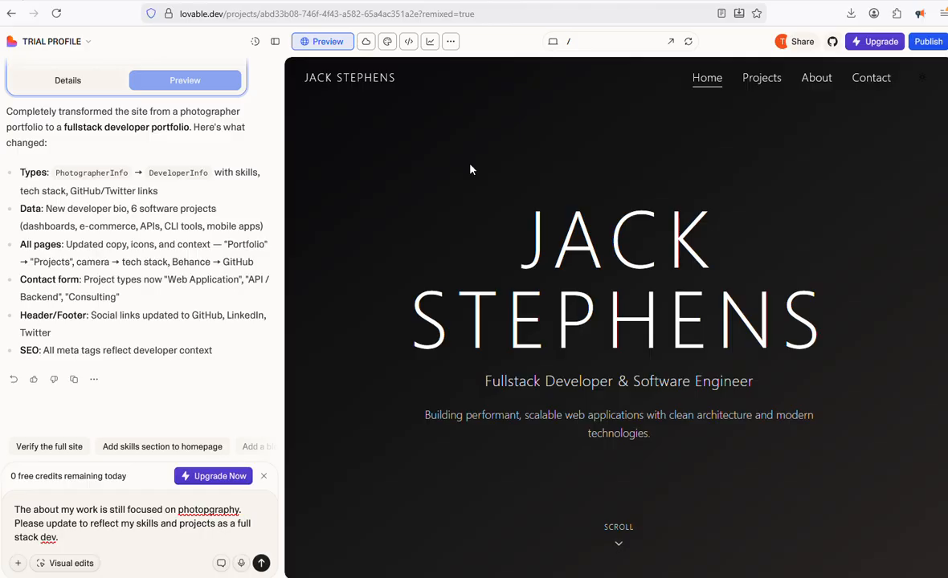
scroll(488, 191, down, 1)
scroll(488, 190, down, 3)
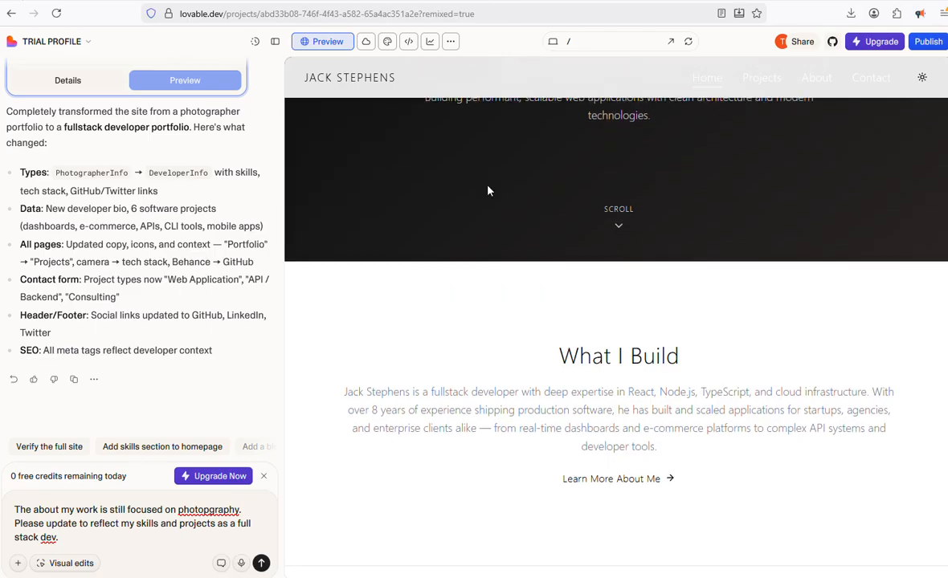
scroll(488, 191, up, 4)
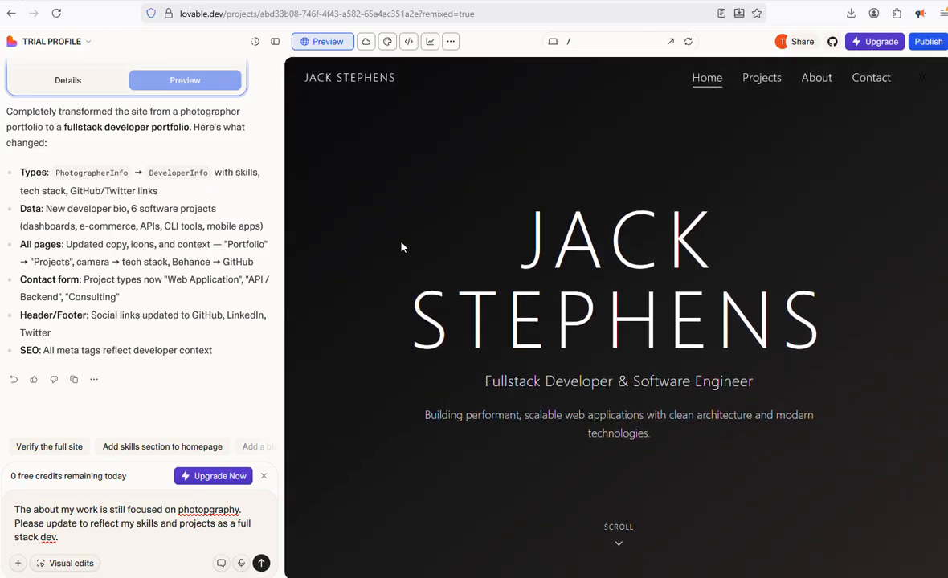